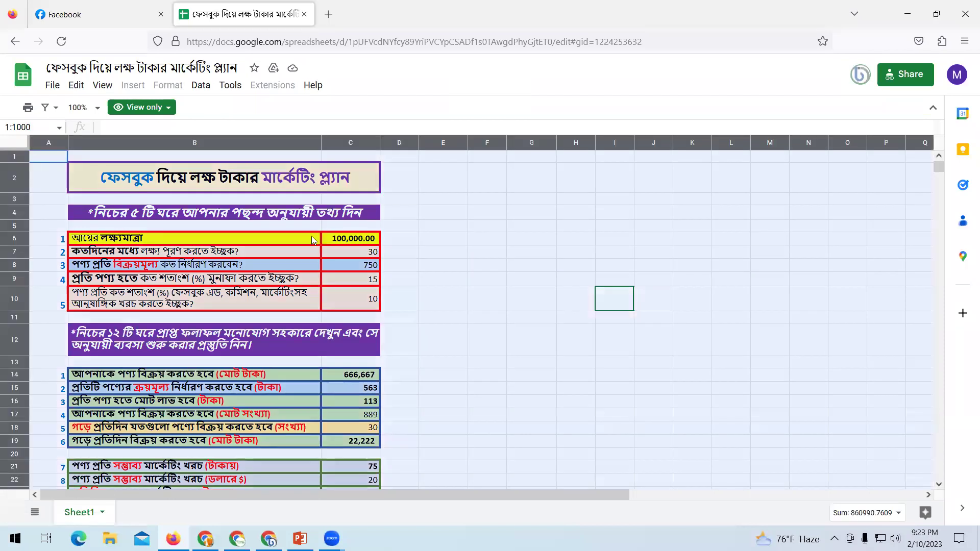
# Look over the 100,000 income target in C6, then switch to the editable copy in Chrome.
pyautogui.click(481, 265)
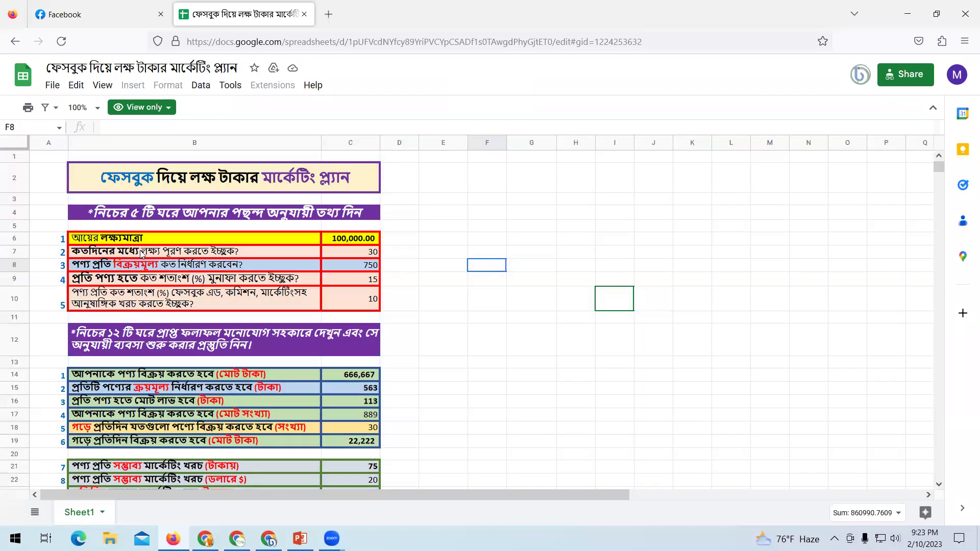
pyautogui.click(9, 146)
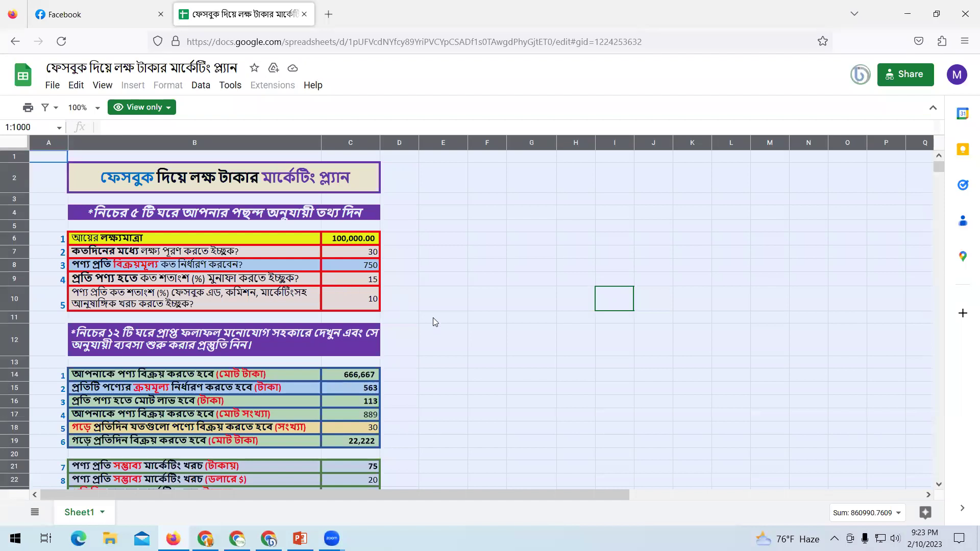
pyautogui.click(402, 264)
pyautogui.click(351, 238)
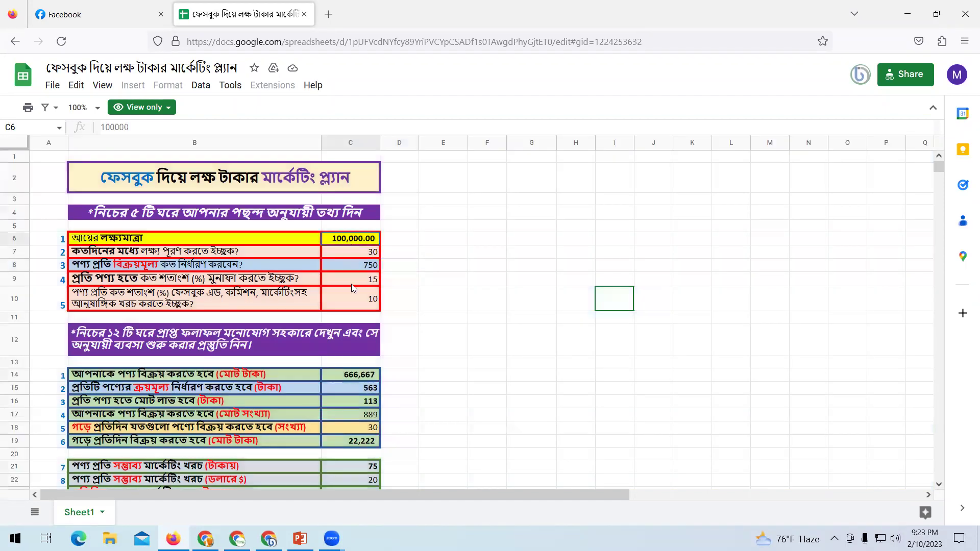
pyautogui.scroll(-5, 518, 309)
pyautogui.scroll(5, 518, 309)
pyautogui.scroll(-2, 518, 309)
pyautogui.click(268, 538)
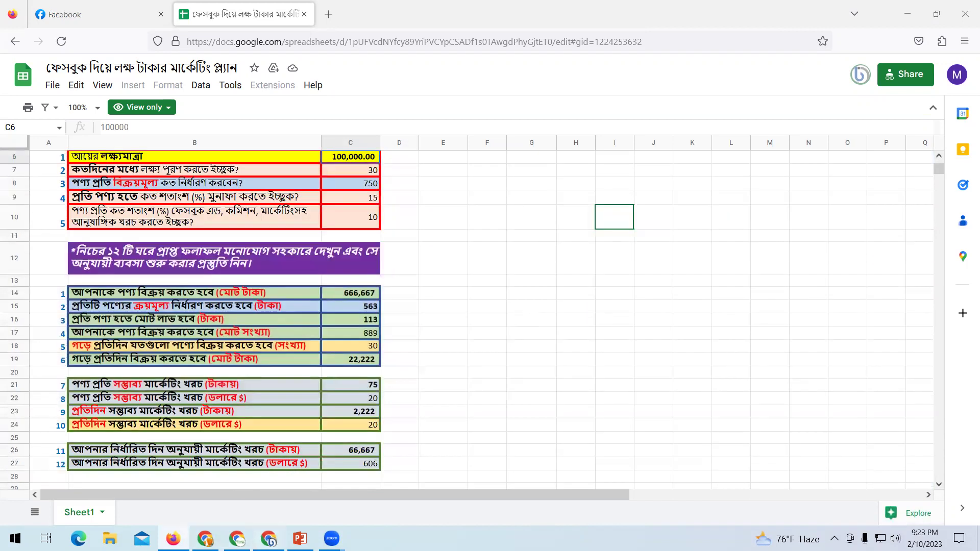
# Highlight the sheet title, the instruction banner and the five input values C6:C10.
pyautogui.click(510, 332)
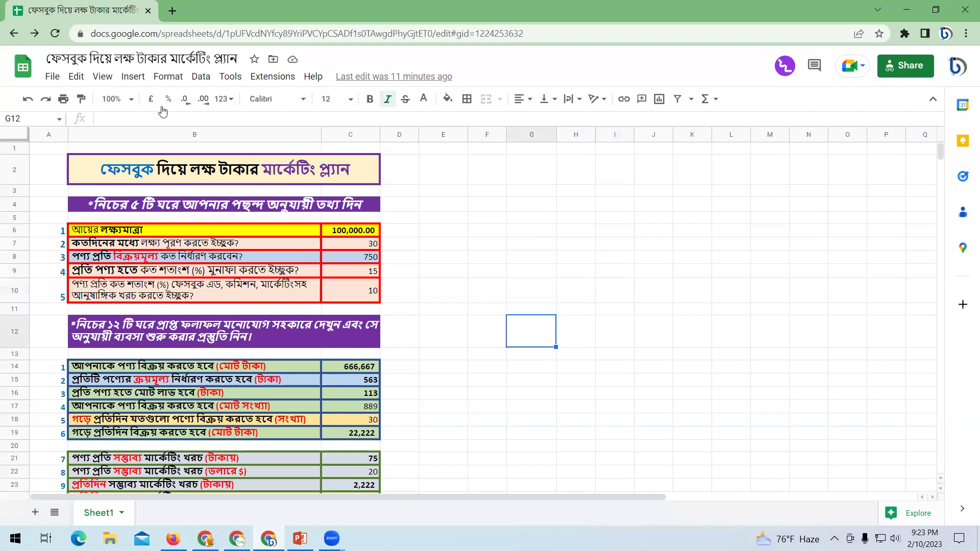
pyautogui.click(187, 172)
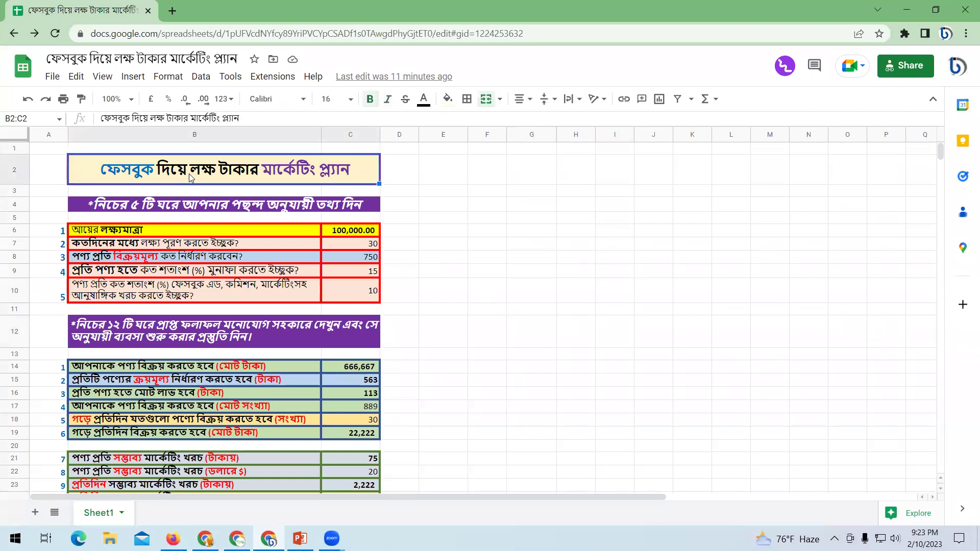
pyautogui.click(475, 248)
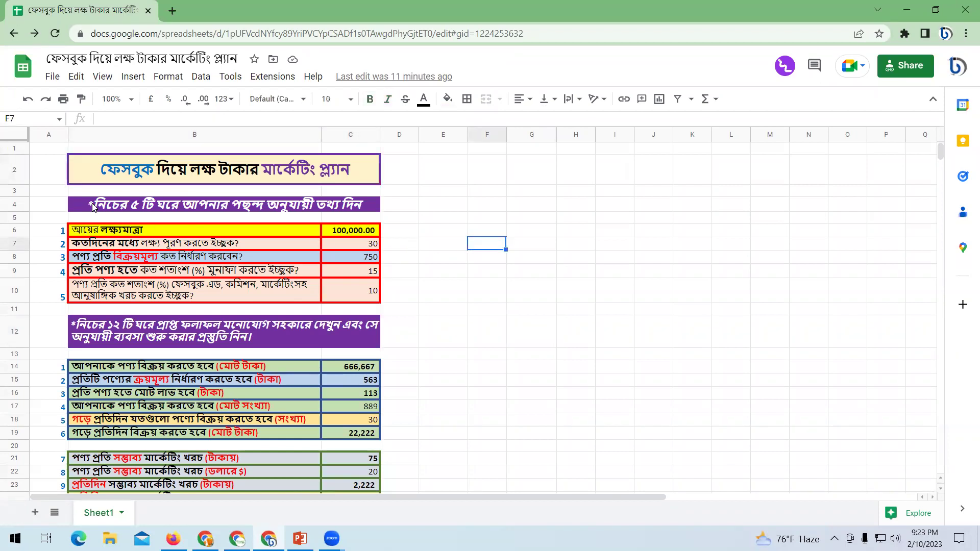
pyautogui.click(283, 211)
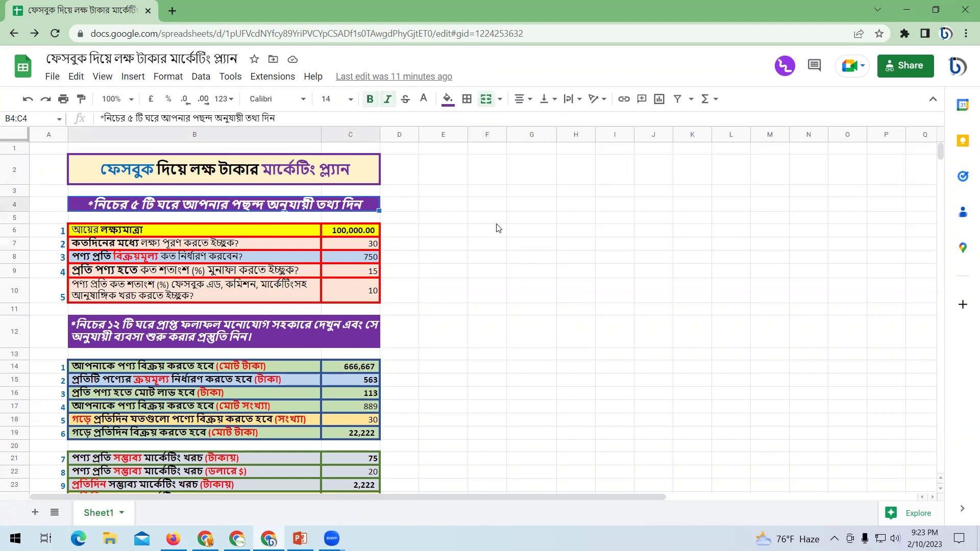
pyautogui.moveTo(353, 230); pyautogui.dragTo(416, 279)
pyautogui.click(452, 257)
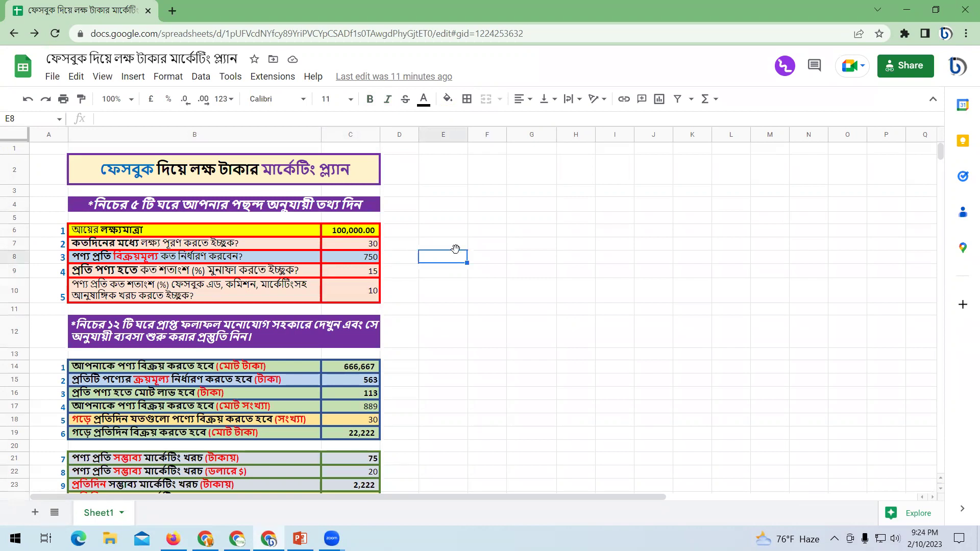
pyautogui.moveTo(345, 231); pyautogui.dragTo(343, 302)
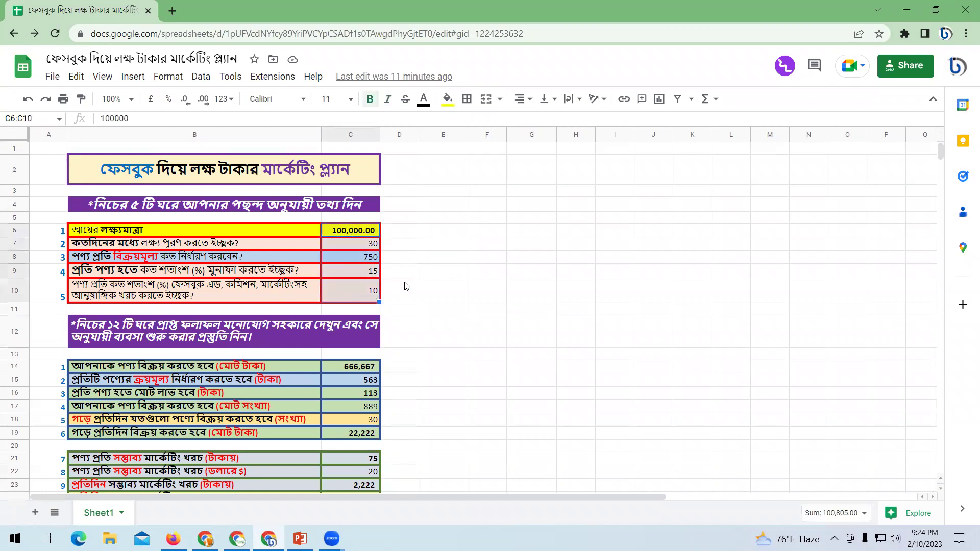
pyautogui.scroll(-5, 388, 276)
pyautogui.scroll(4, 396, 265)
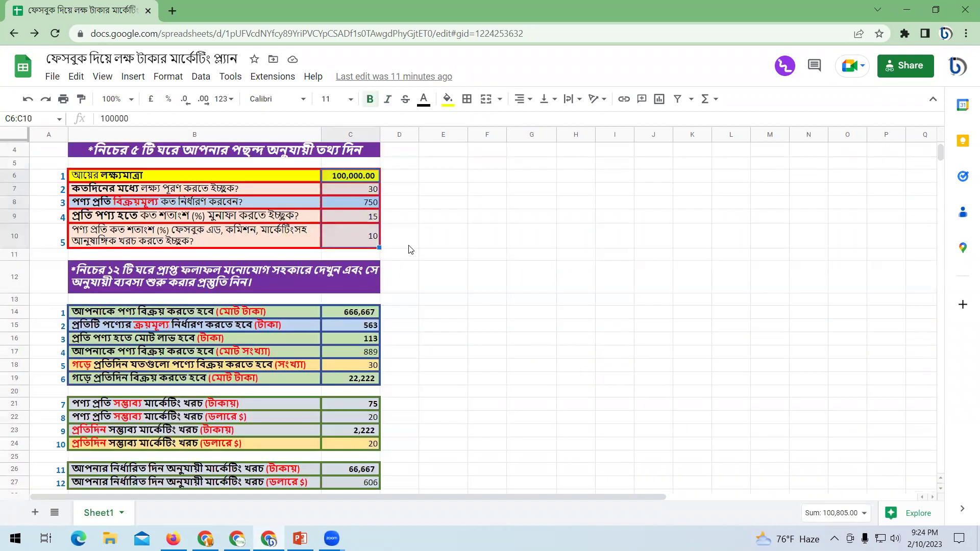
pyautogui.scroll(-2, 412, 247)
# Step through the input cells from B6 to C10, then zoom the page to 125%.
pyautogui.click(502, 362)
pyautogui.scroll(3, 455, 351)
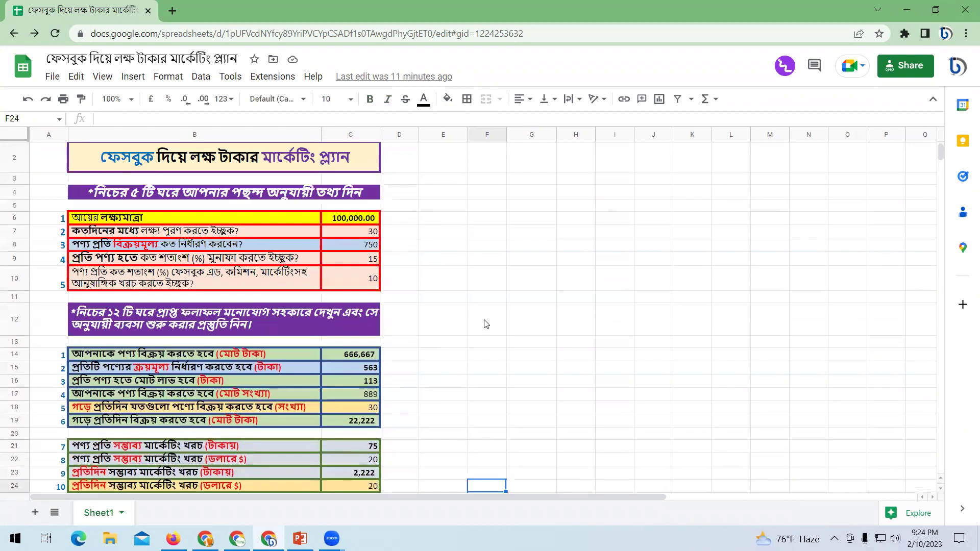
pyautogui.click(489, 322)
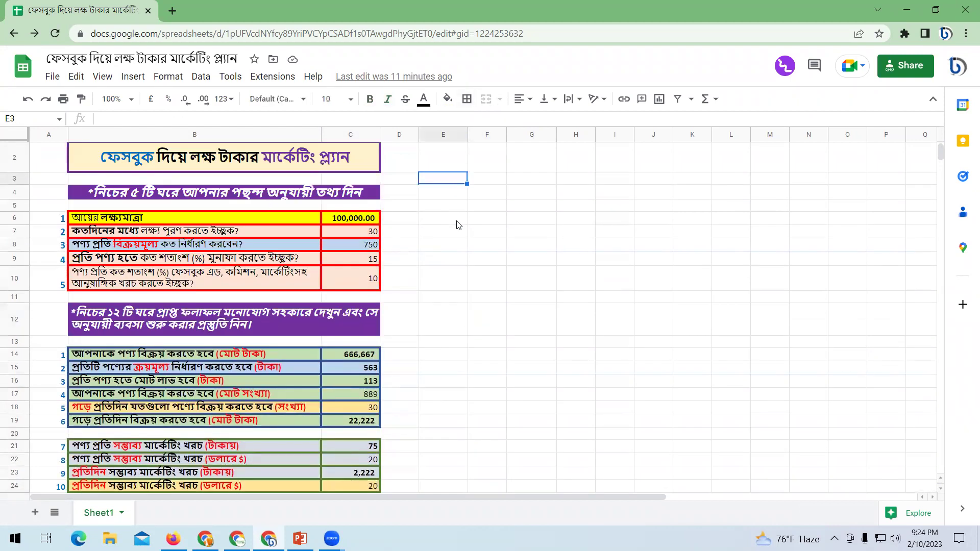
pyautogui.click(527, 332)
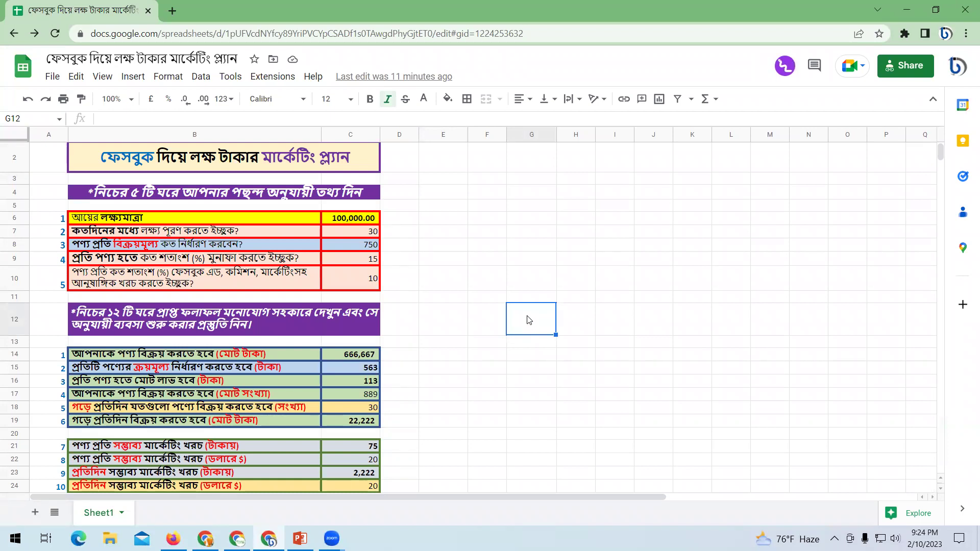
pyautogui.click(482, 278)
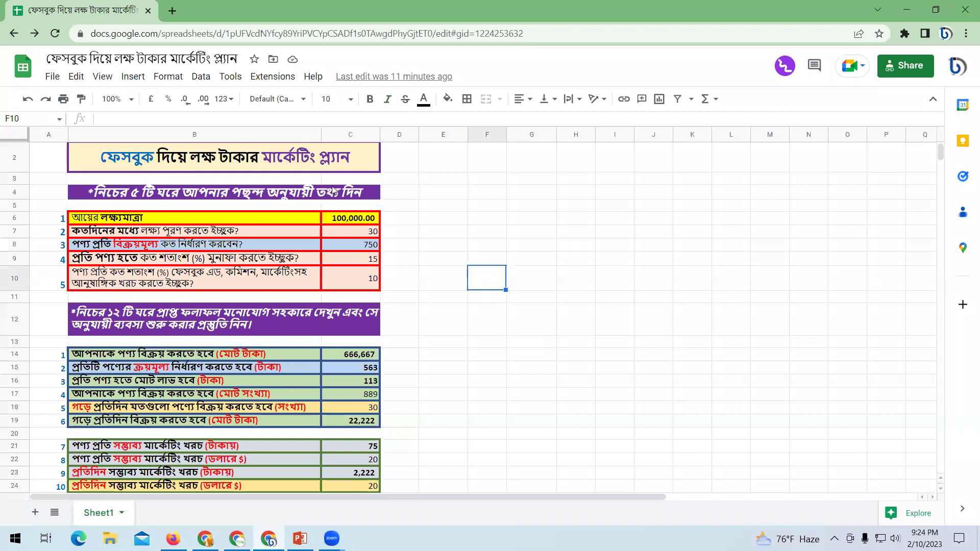
pyautogui.click(163, 223)
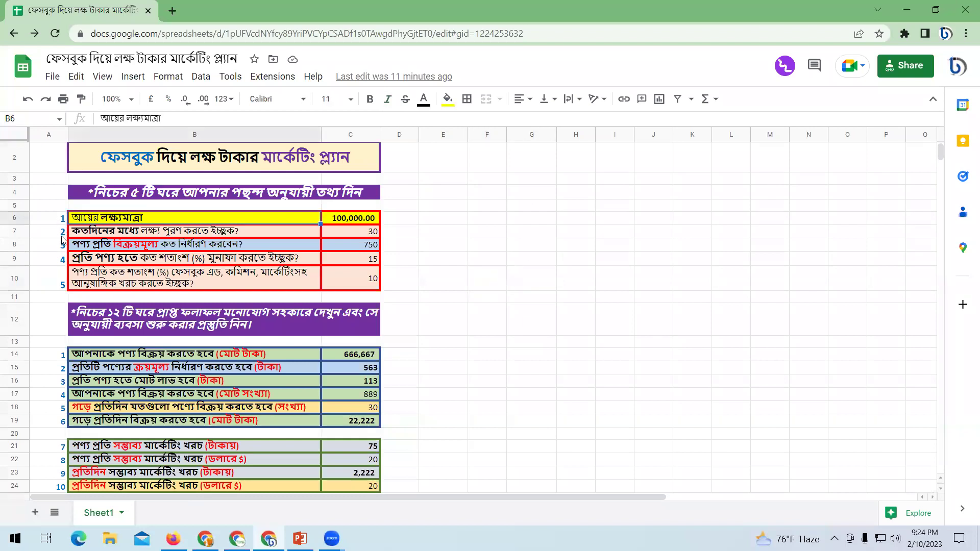
pyautogui.press('Down')
pyautogui.press('Down')
pyautogui.press('Down')
pyautogui.press('Down')
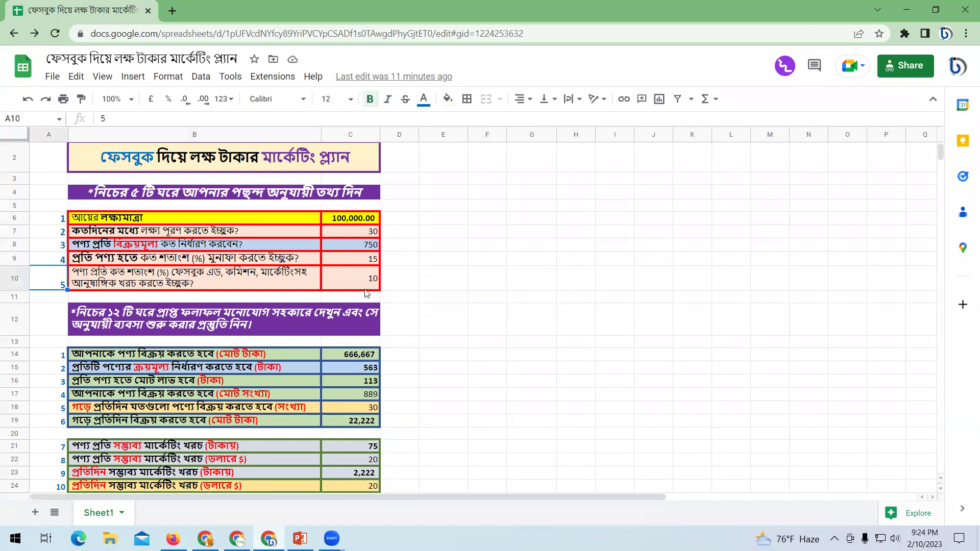
pyautogui.press('Right')
pyautogui.click(163, 220)
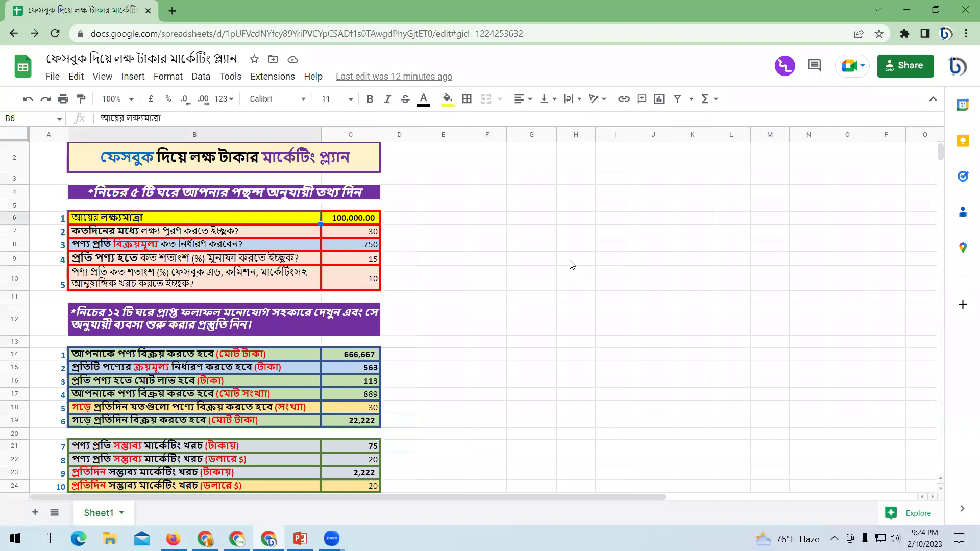
pyautogui.hotkey('ctrl', '+')
pyautogui.hotkey('ctrl', '+')
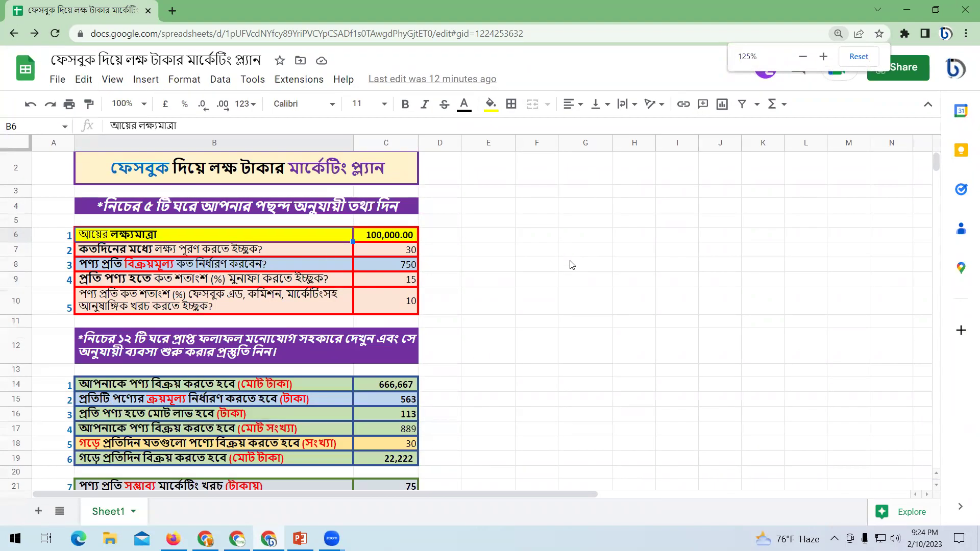
pyautogui.hotkey('ctrl', '+')
pyautogui.click(569, 277)
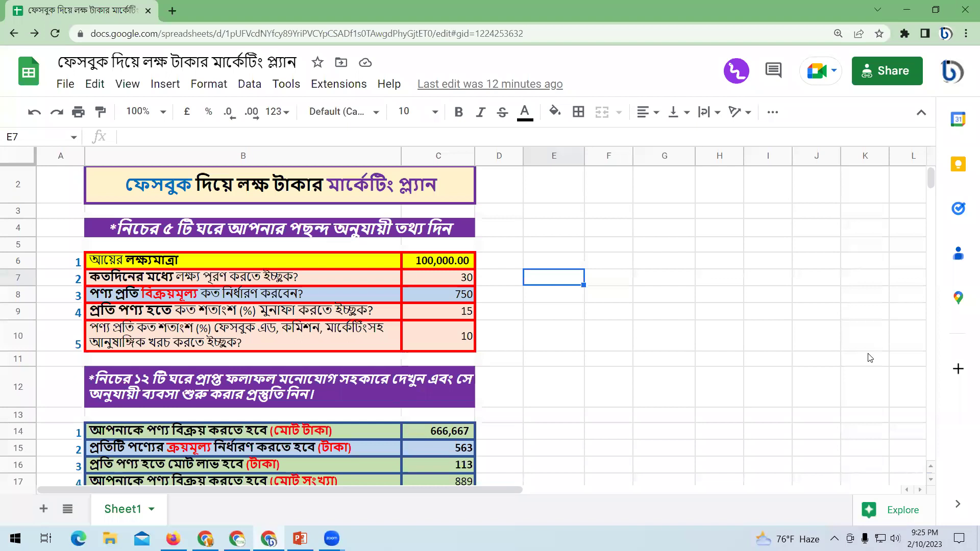
pyautogui.click(456, 342)
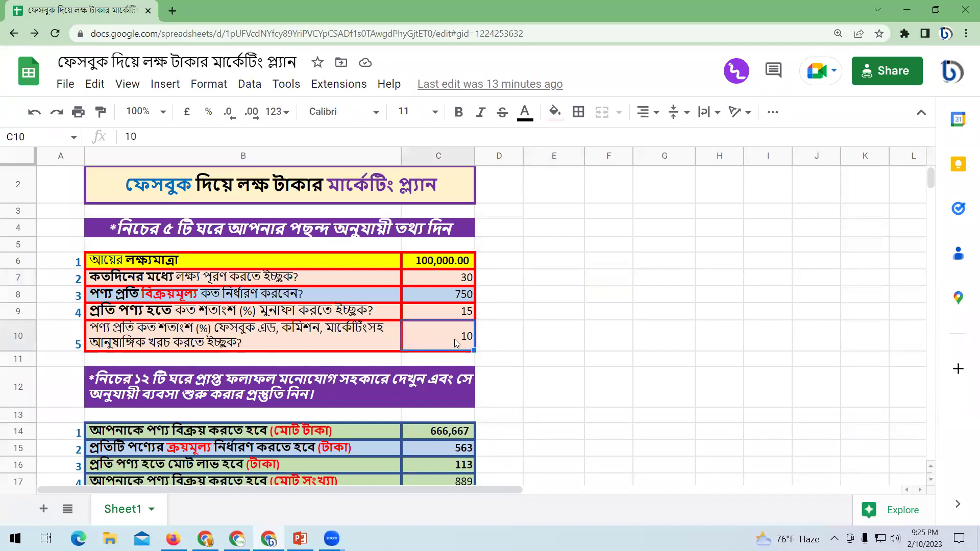
pyautogui.click(607, 337)
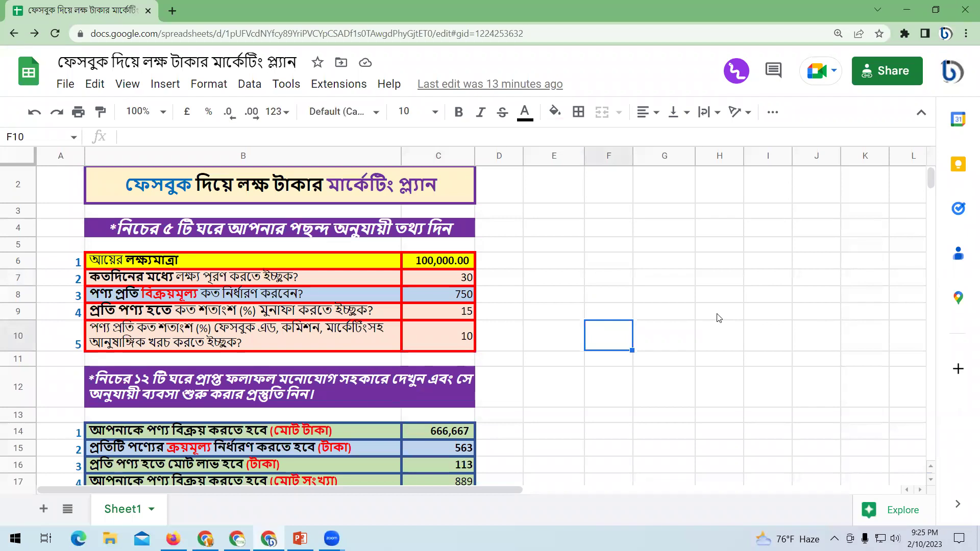
pyautogui.click(675, 270)
pyautogui.click(423, 264)
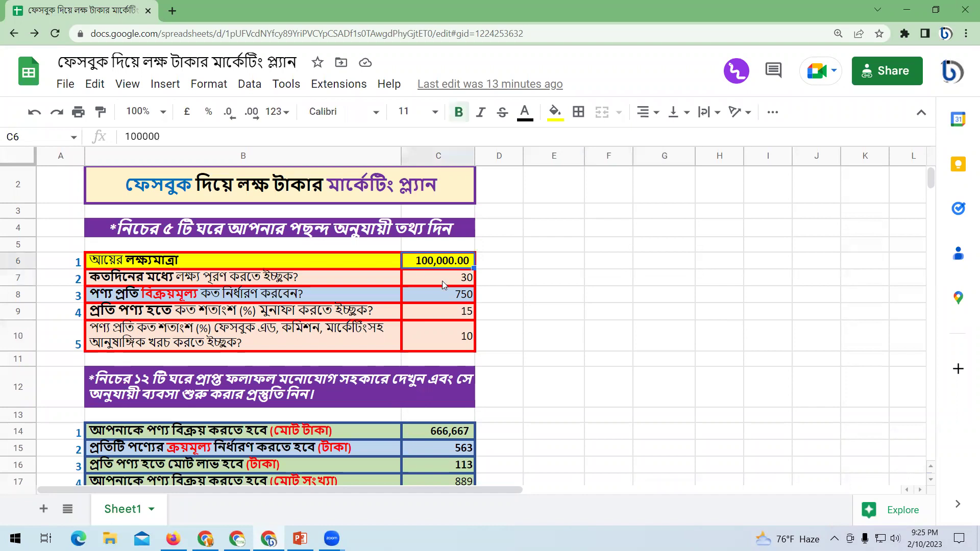
pyautogui.click(418, 295)
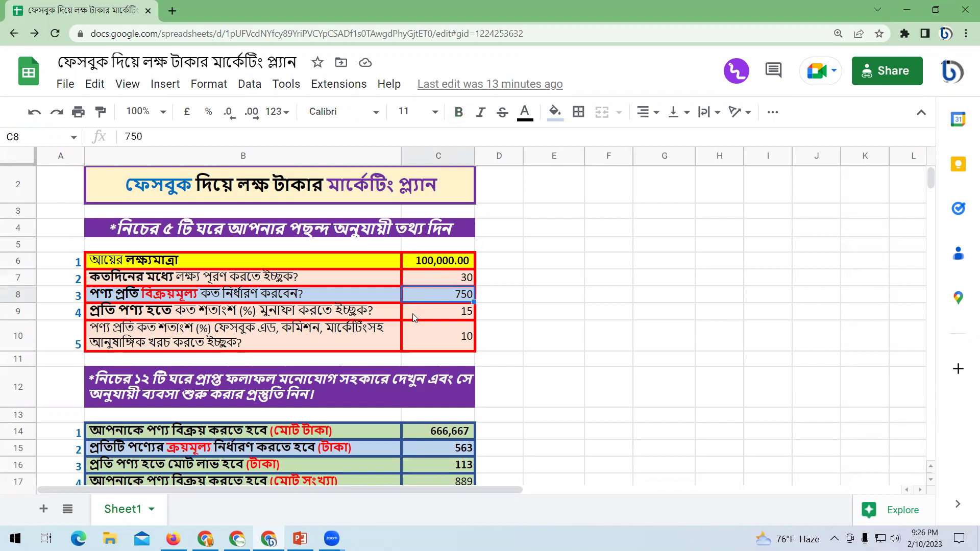
pyautogui.click(414, 318)
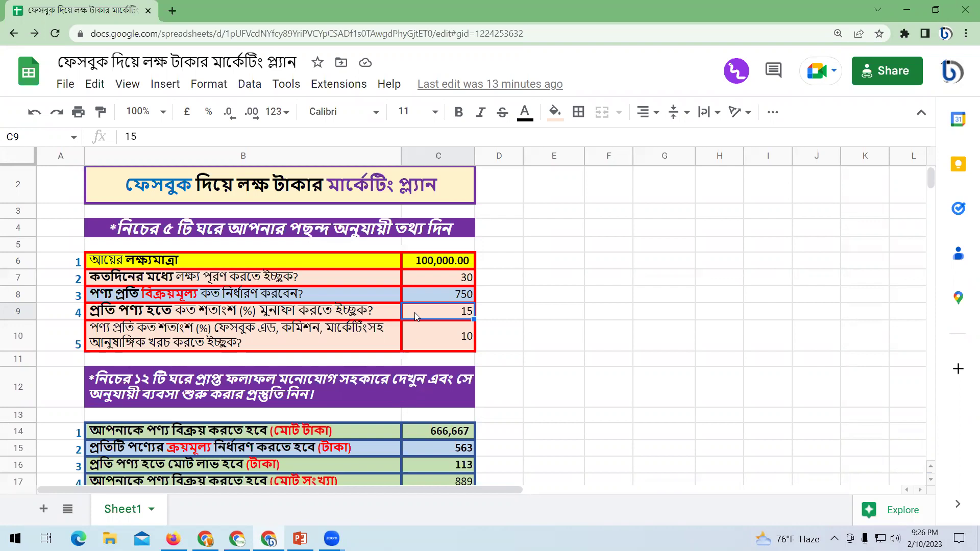
pyautogui.click(582, 327)
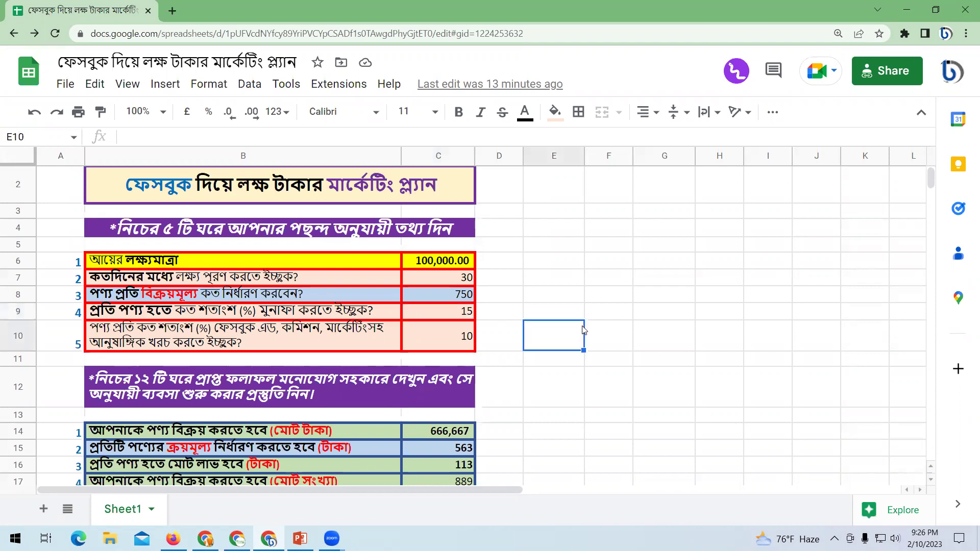
pyautogui.click(447, 295)
pyautogui.click(426, 314)
pyautogui.click(442, 342)
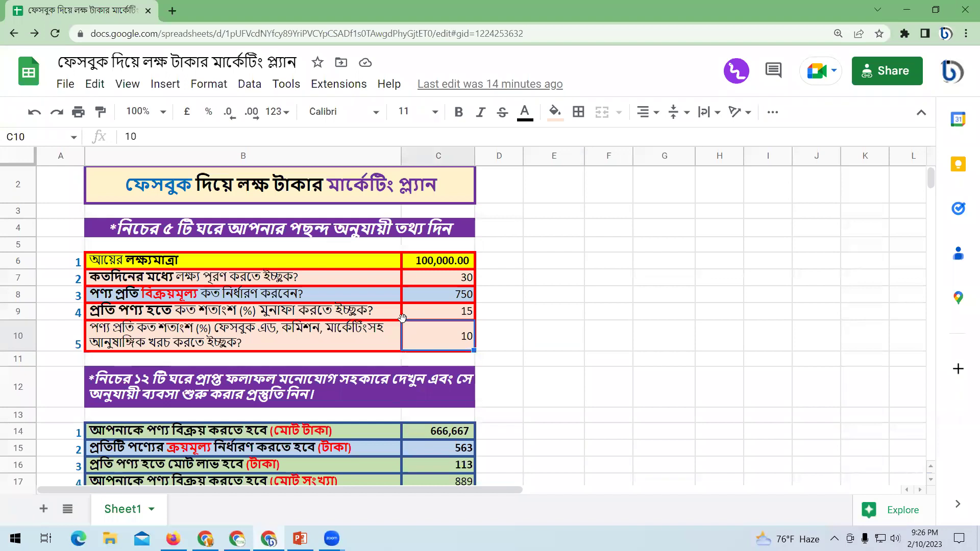
pyautogui.click(556, 341)
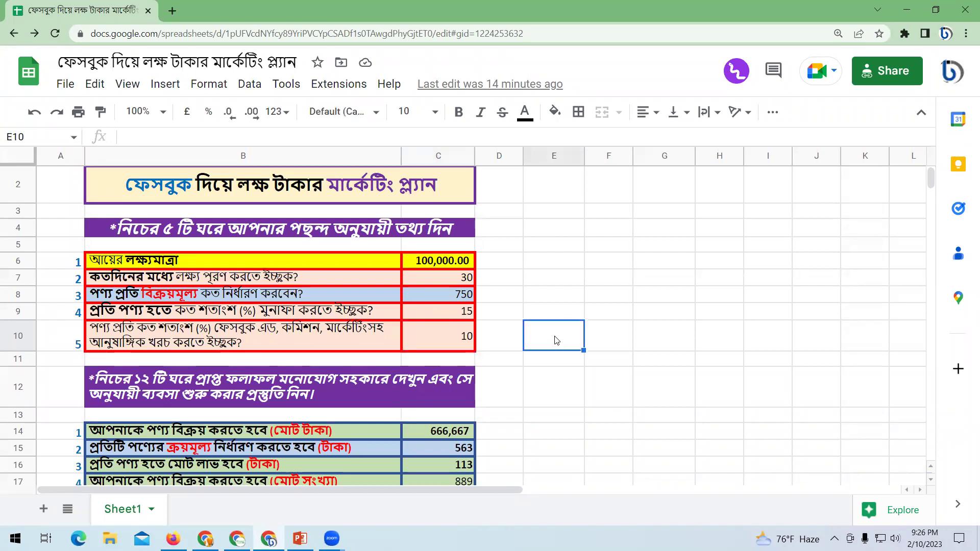
pyautogui.click(429, 267)
pyautogui.click(430, 278)
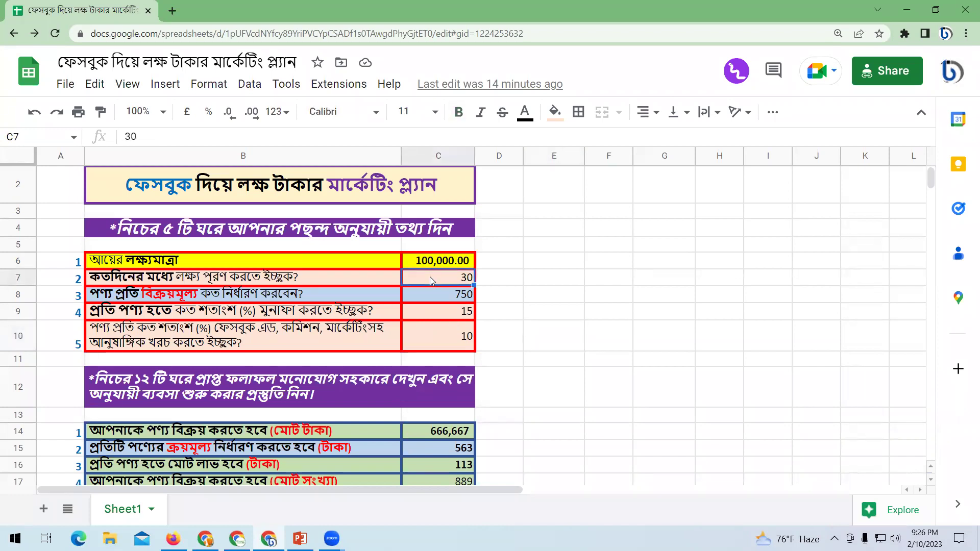
pyautogui.click(436, 295)
pyautogui.click(431, 266)
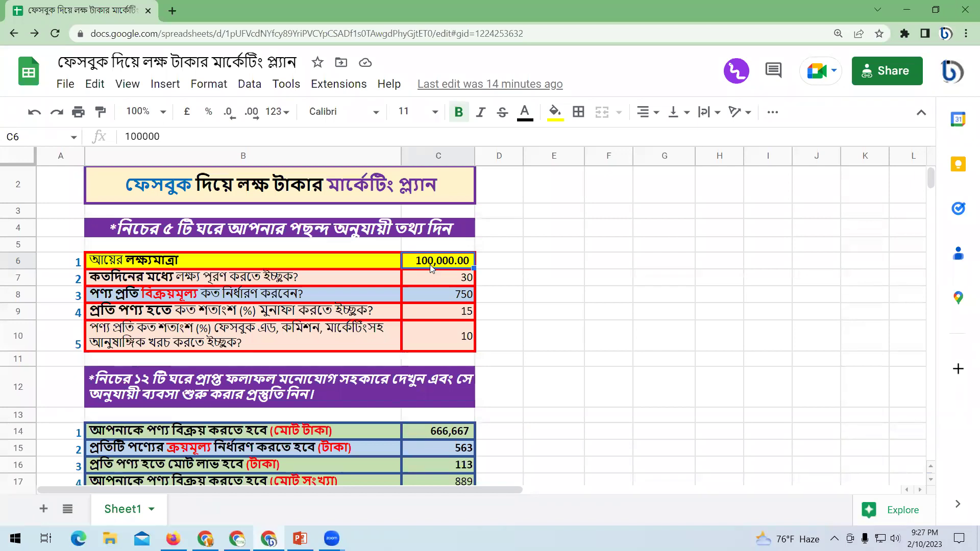
pyautogui.click(529, 300)
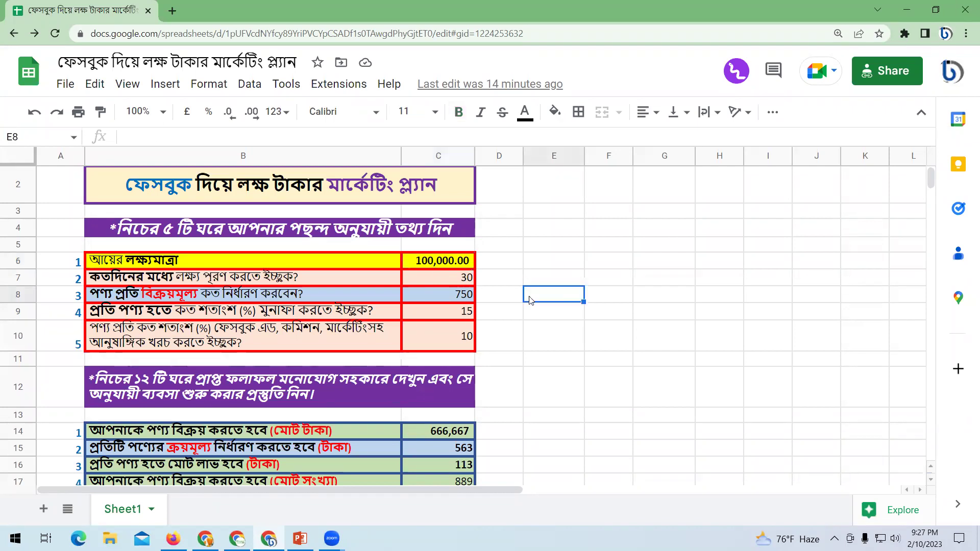
pyautogui.scroll(-1, 488, 319)
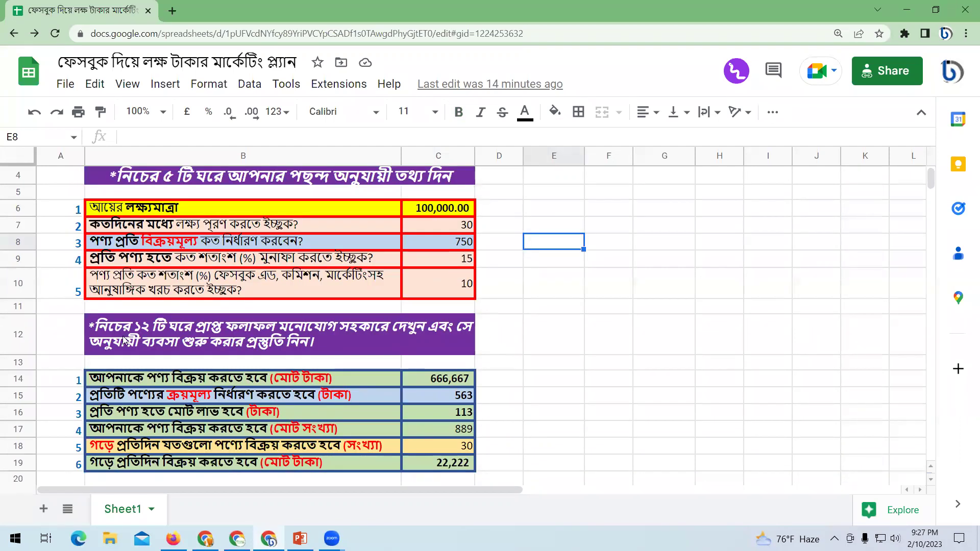
pyautogui.click(166, 342)
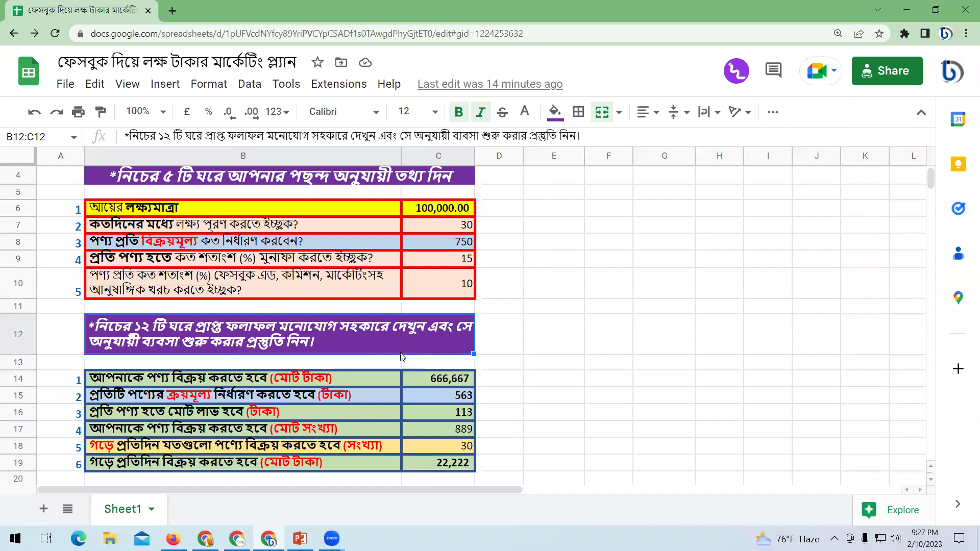
pyautogui.moveTo(438, 208); pyautogui.dragTo(440, 287)
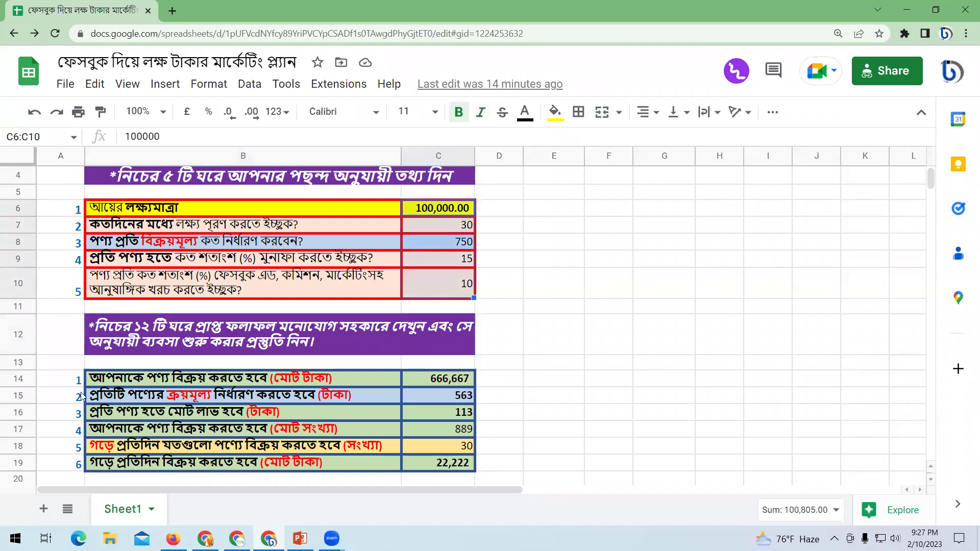
pyautogui.scroll(-5, 195, 338)
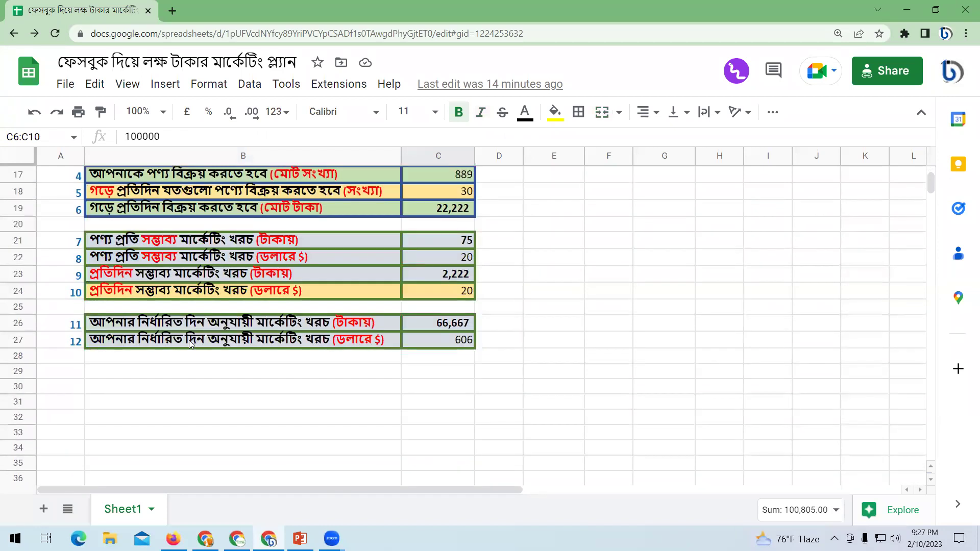
pyautogui.scroll(3, 193, 347)
pyautogui.click(137, 296)
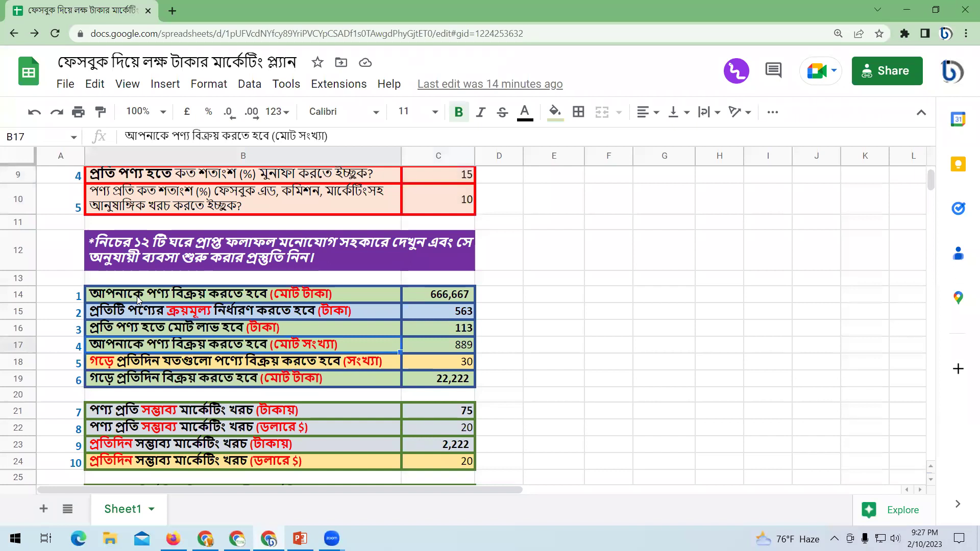
pyautogui.scroll(1, 137, 298)
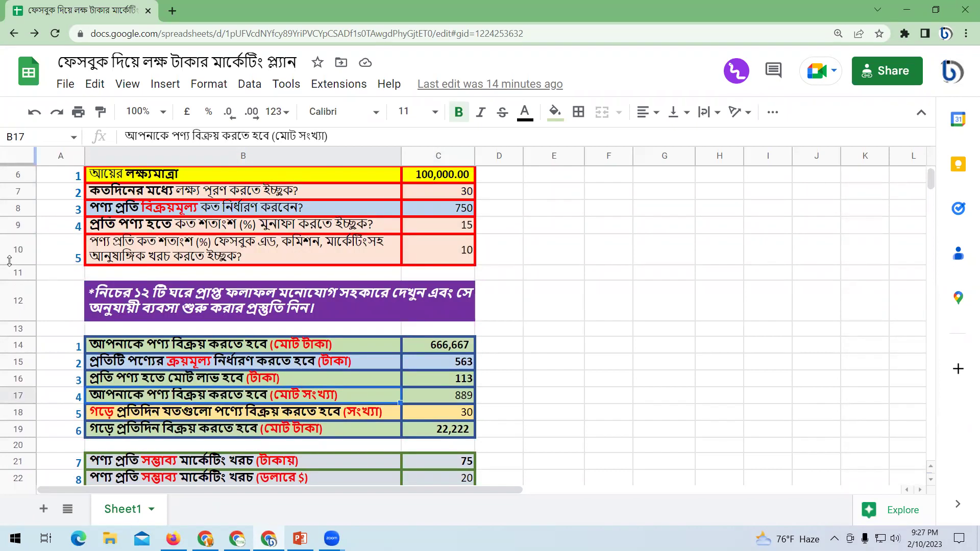
pyautogui.click(447, 209)
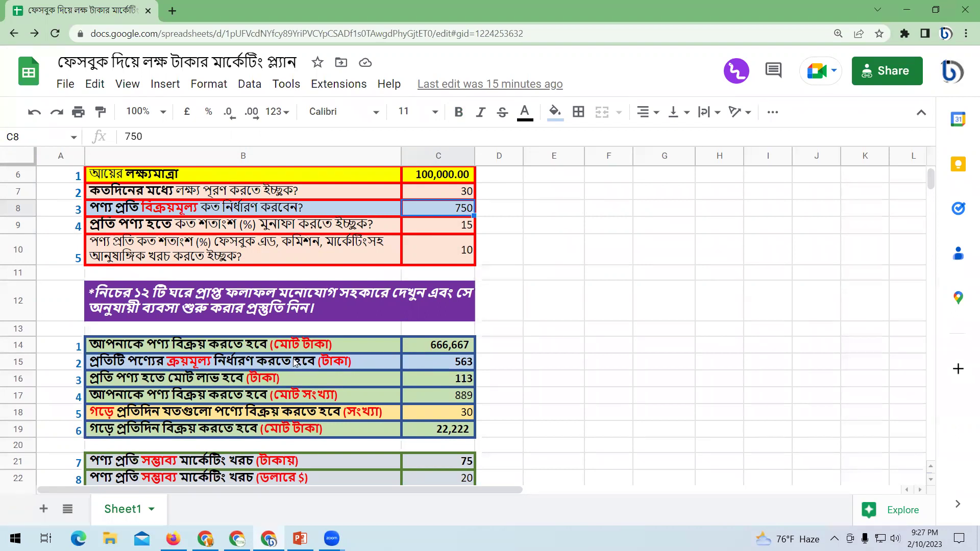
pyautogui.click(347, 364)
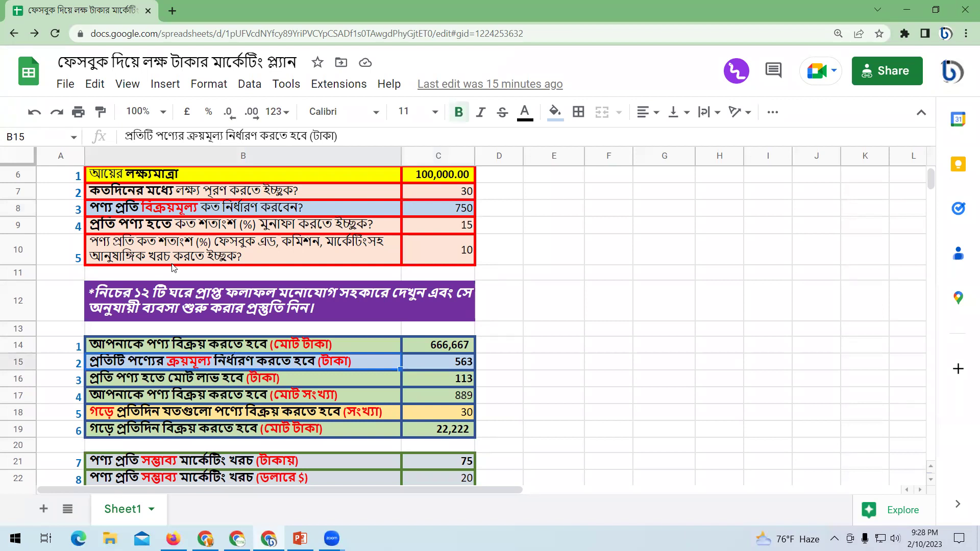
pyautogui.click(163, 209)
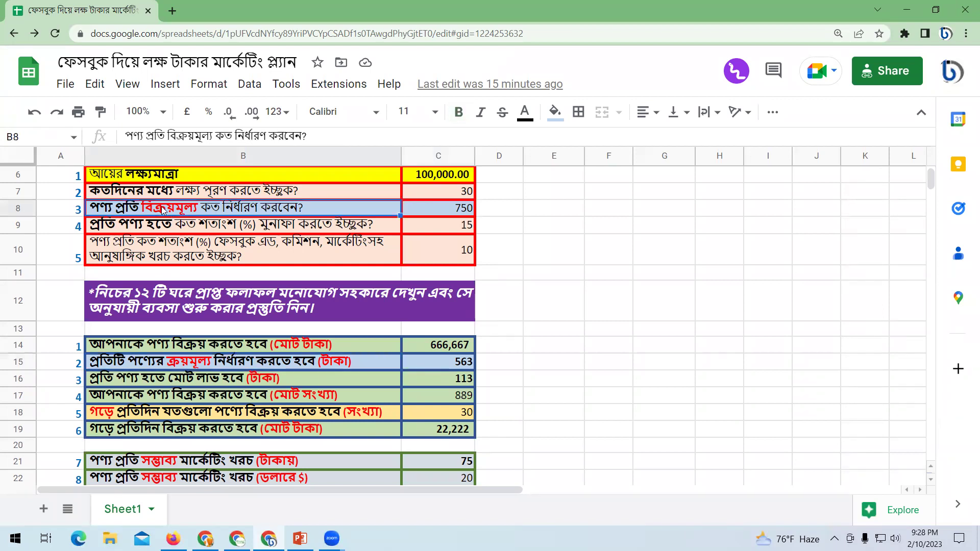
pyautogui.click(196, 366)
pyautogui.click(337, 204)
pyautogui.click(389, 366)
pyautogui.click(365, 207)
pyautogui.click(385, 365)
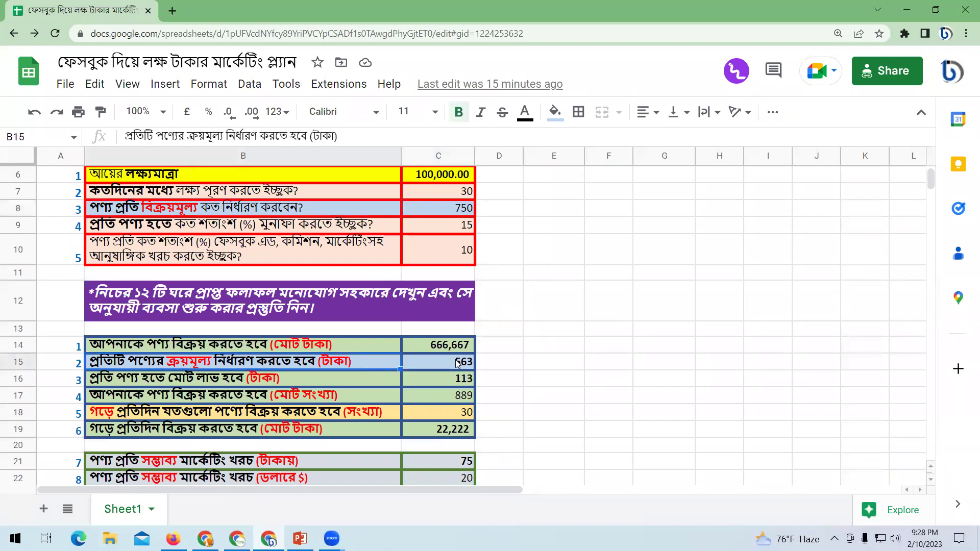
pyautogui.click(438, 360)
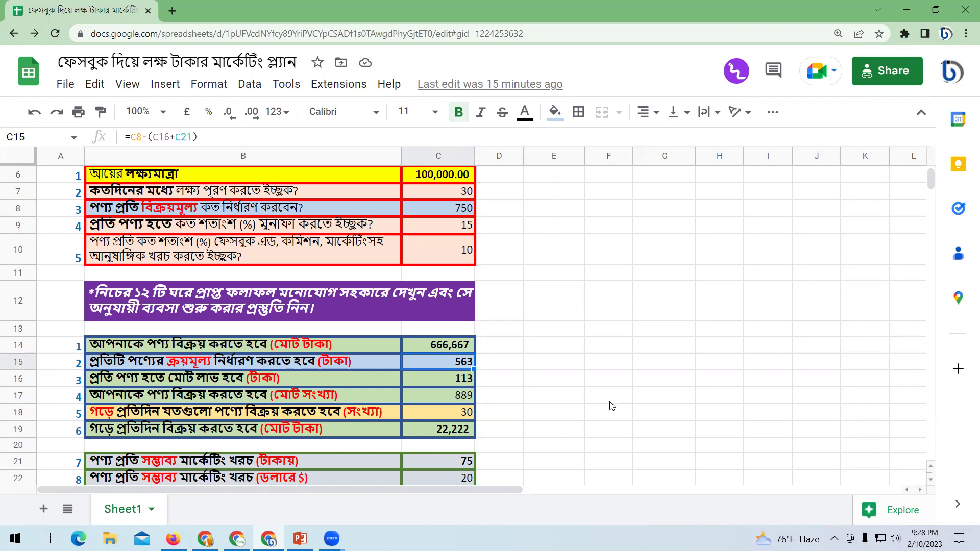
pyautogui.click(175, 210)
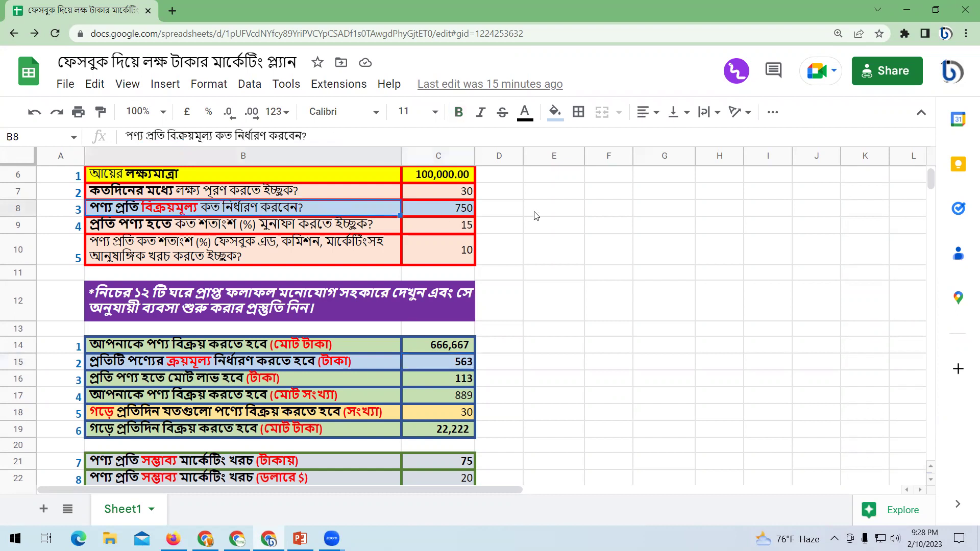
pyautogui.click(461, 214)
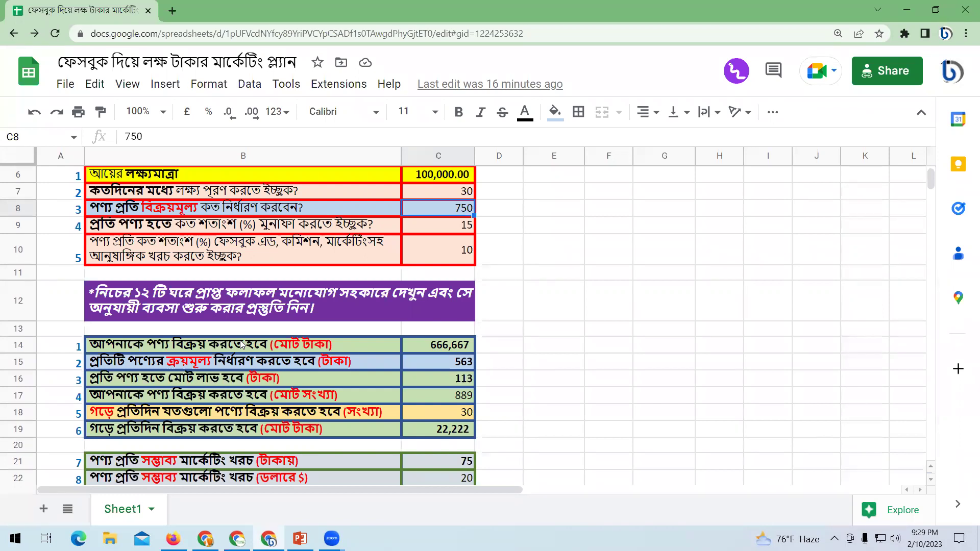
pyautogui.click(274, 388)
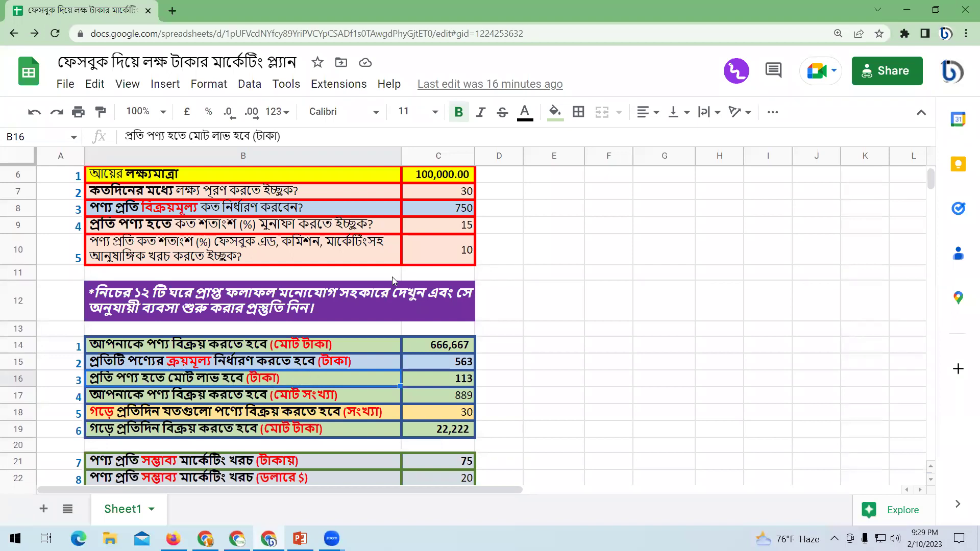
pyautogui.click(439, 378)
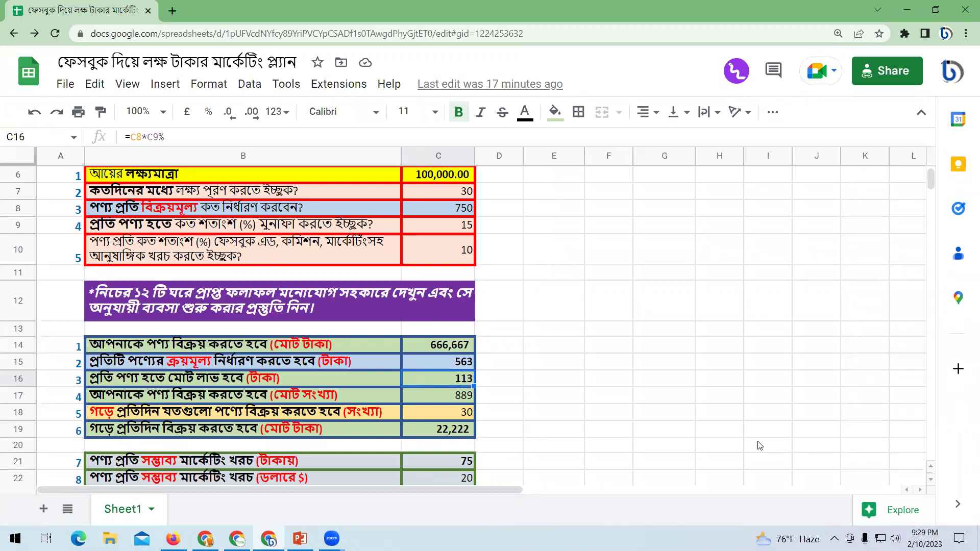
pyautogui.click(604, 418)
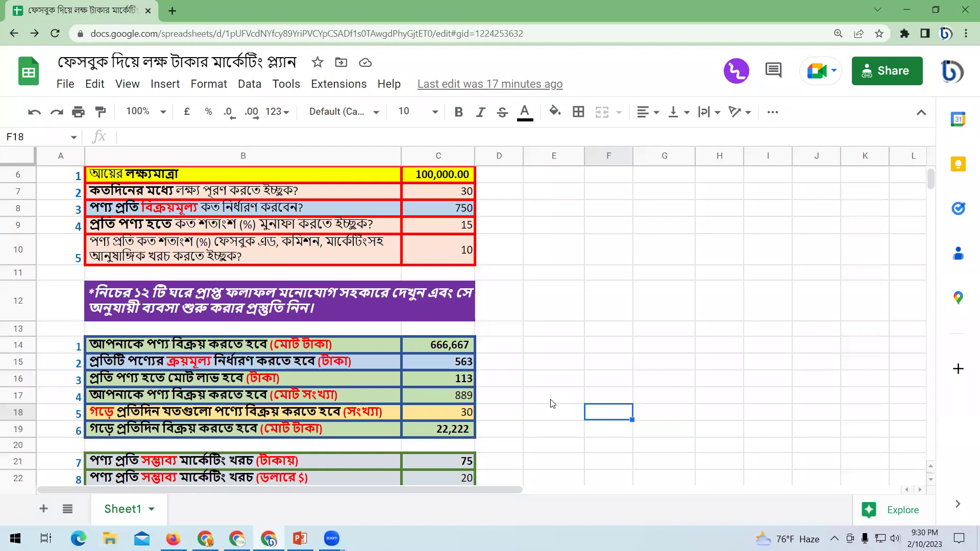
pyautogui.scroll(-2, 552, 403)
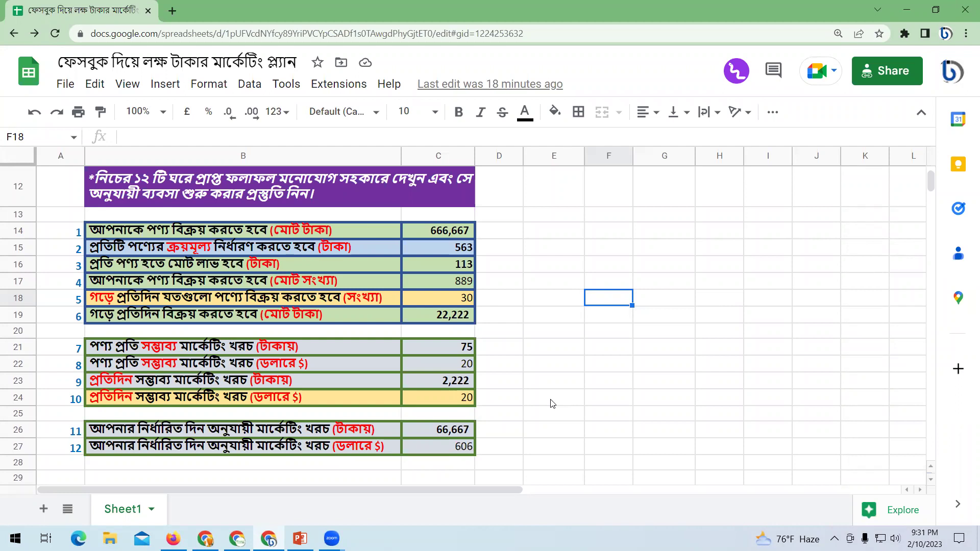
pyautogui.click(292, 436)
pyautogui.scroll(2, 440, 290)
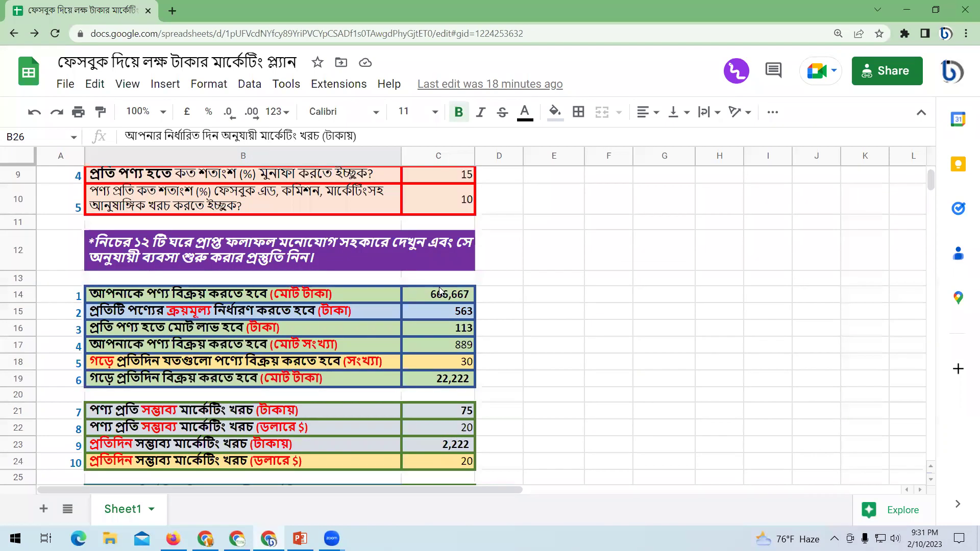
pyautogui.scroll(3, 440, 290)
pyautogui.click(440, 292)
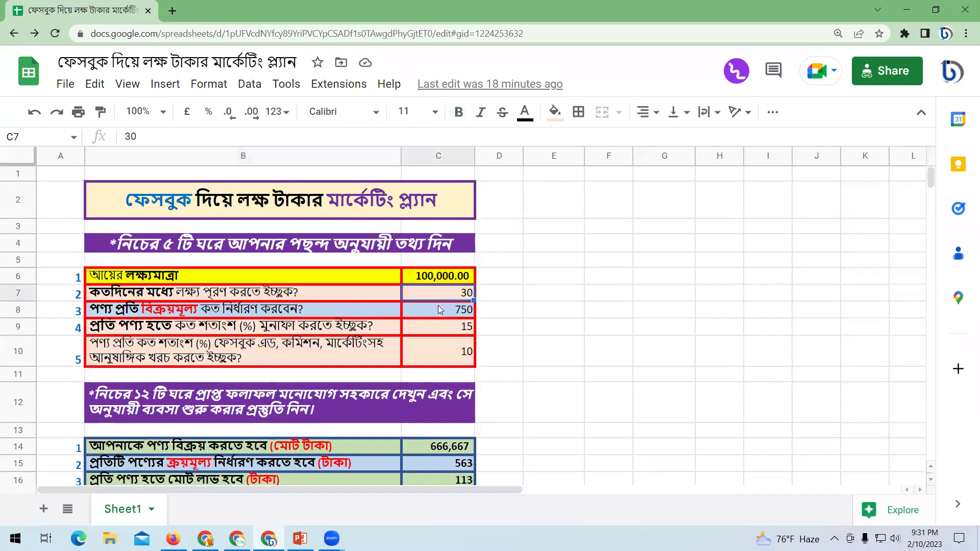
pyautogui.click(440, 309)
pyautogui.click(438, 296)
pyautogui.click(444, 309)
pyautogui.click(443, 297)
pyautogui.click(448, 315)
pyautogui.click(447, 299)
pyautogui.moveTo(452, 302); pyautogui.dragTo(435, 283)
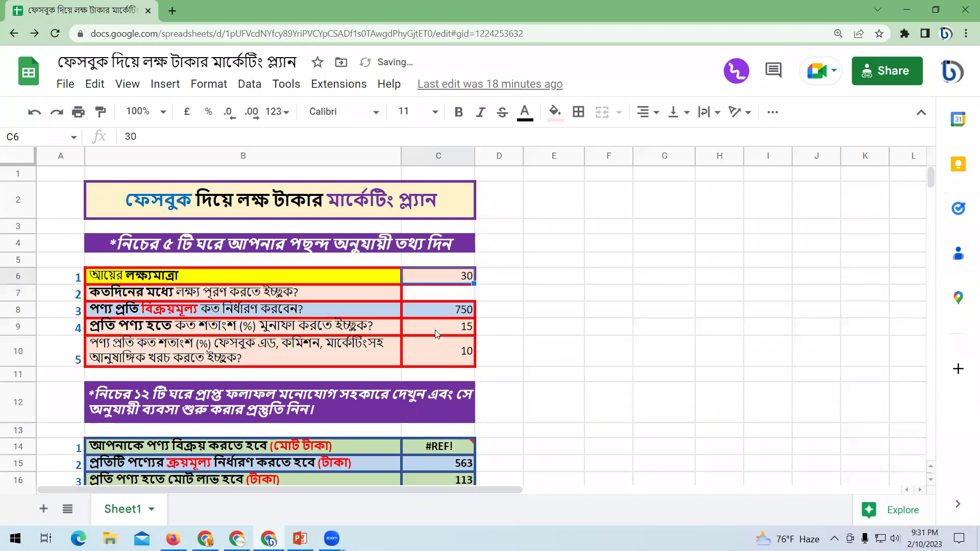
pyautogui.click(538, 312)
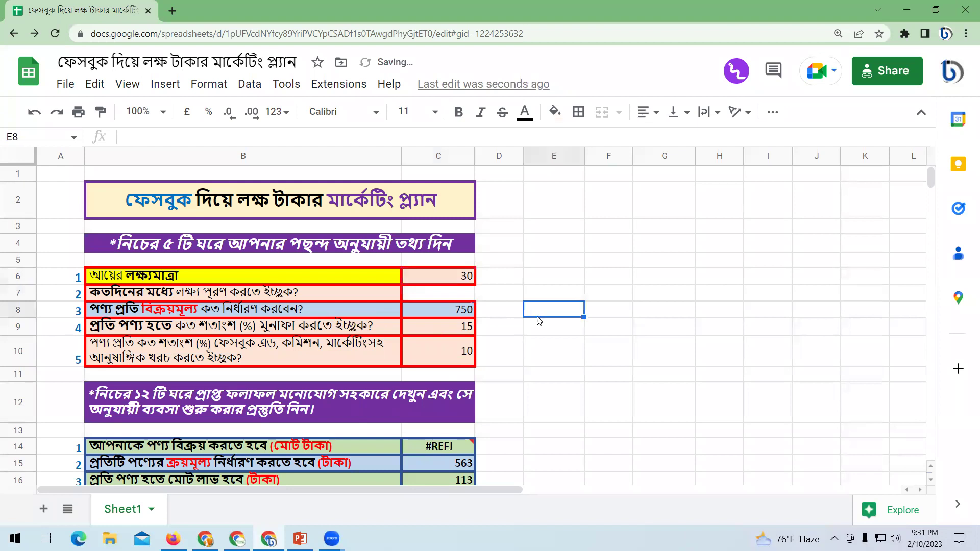
pyautogui.hotkey('ctrl', 'z')
pyautogui.click(545, 360)
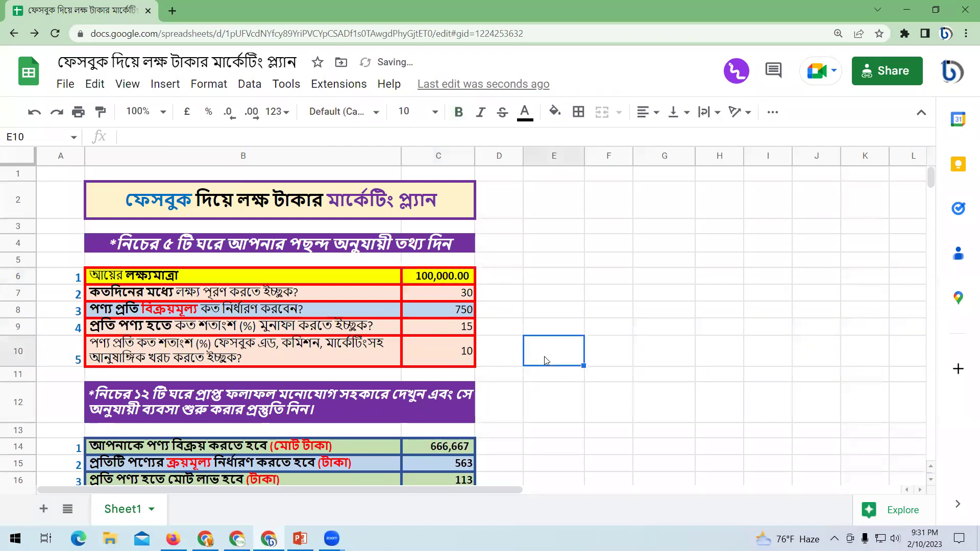
pyautogui.scroll(-3, 545, 360)
pyautogui.scroll(-1, 567, 388)
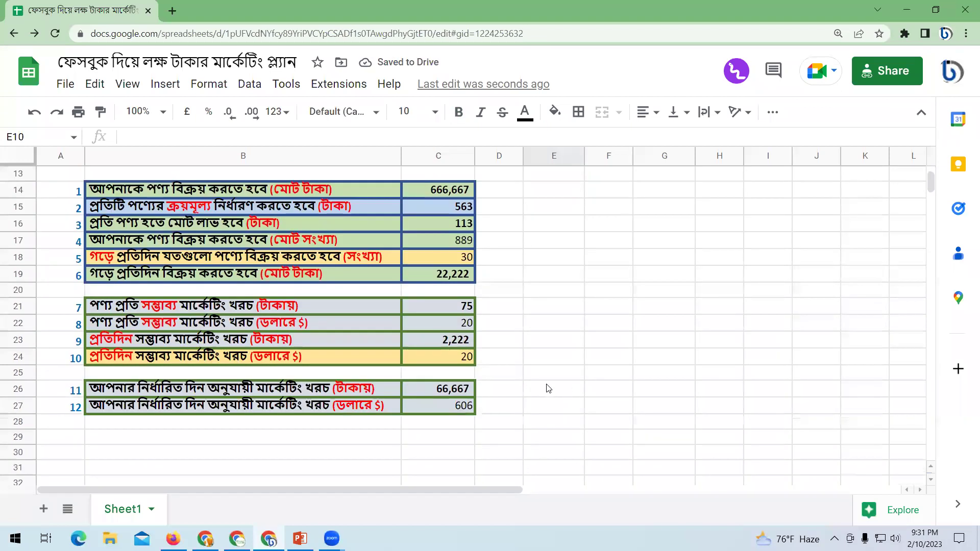
pyautogui.click(441, 391)
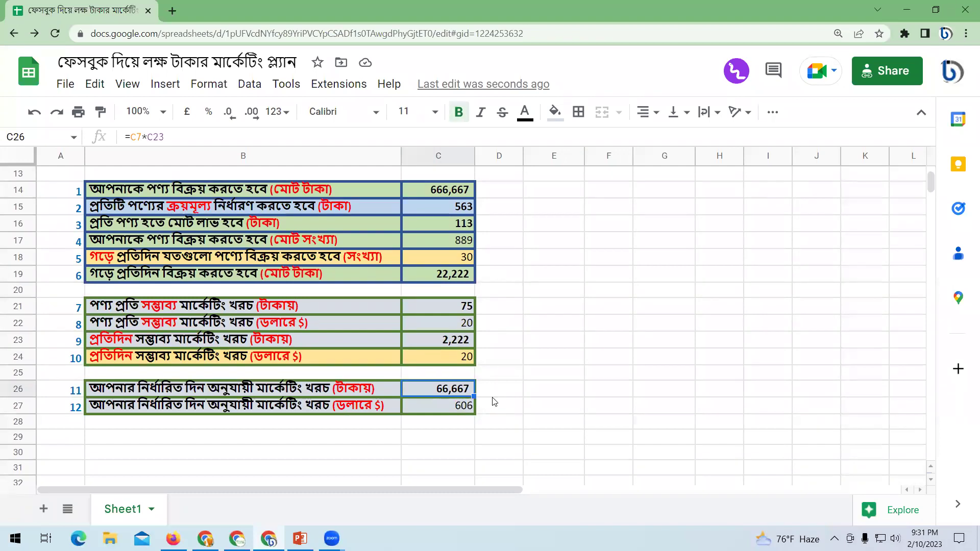
pyautogui.click(432, 406)
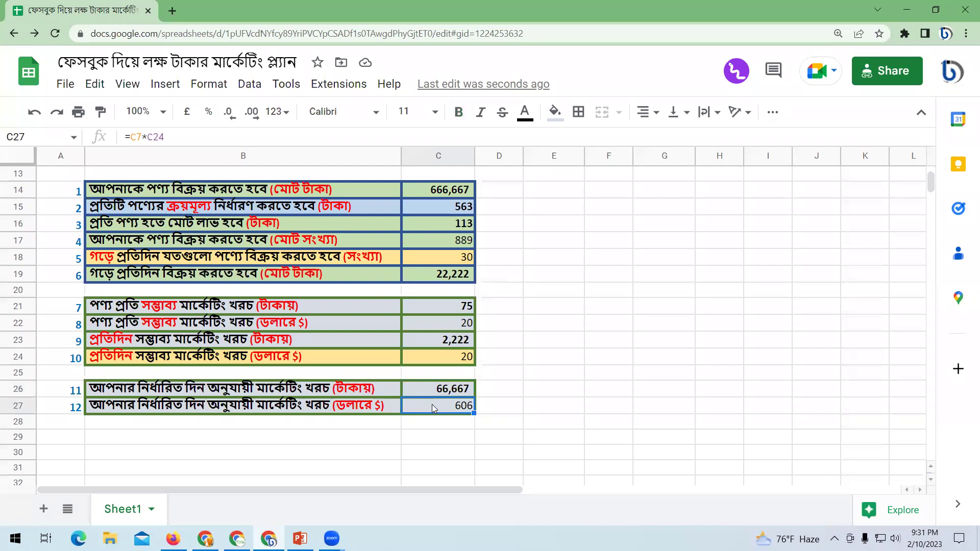
pyautogui.click(521, 410)
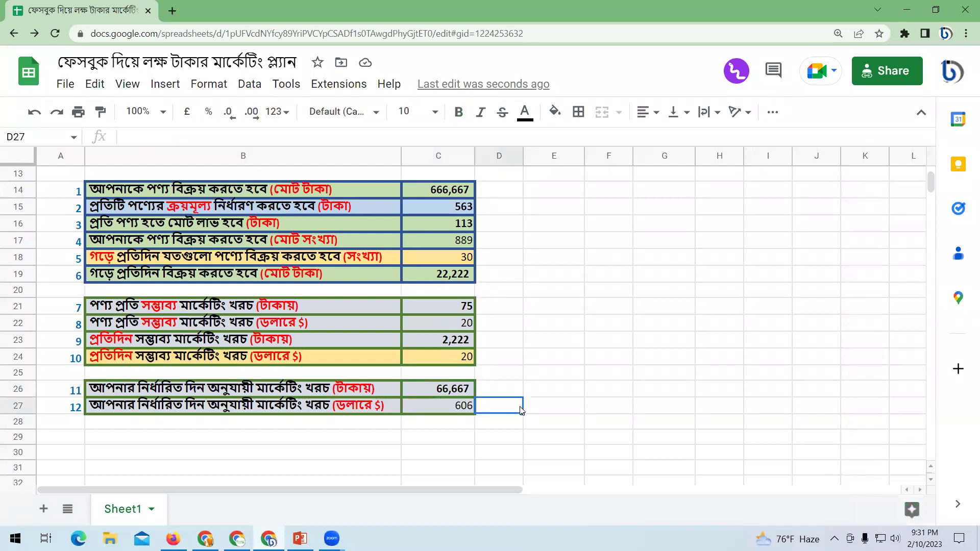
pyautogui.scroll(5, 521, 409)
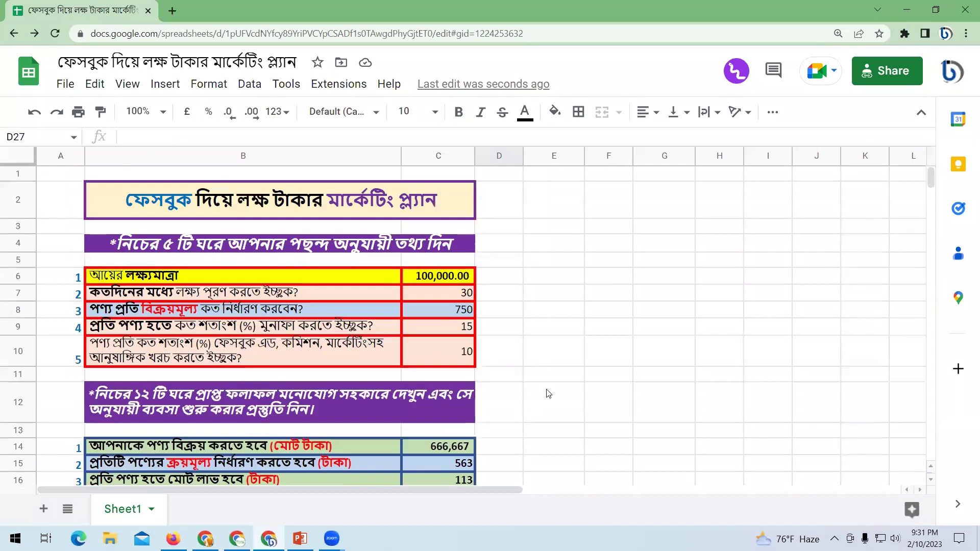
# Replace the income target in C6 with 50,000.
pyautogui.click(601, 337)
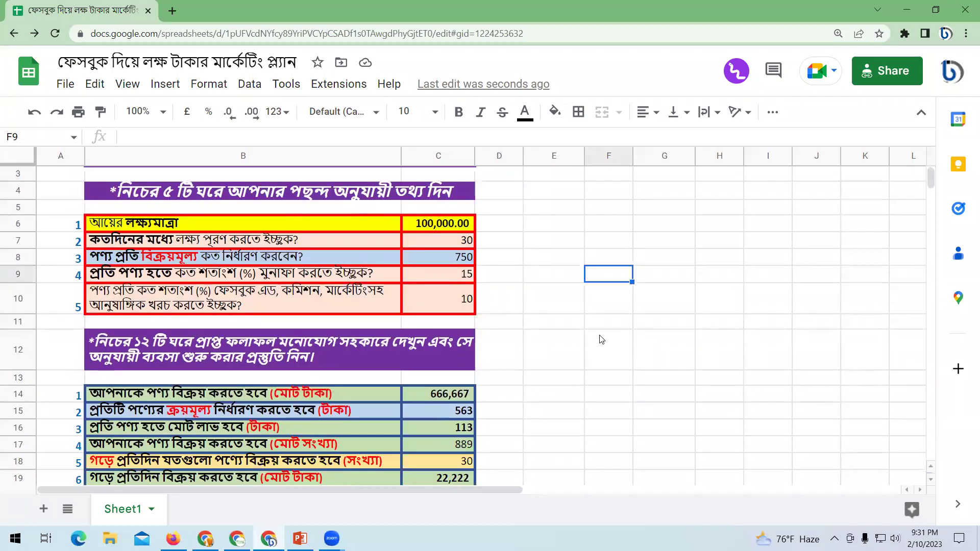
pyautogui.click(431, 227)
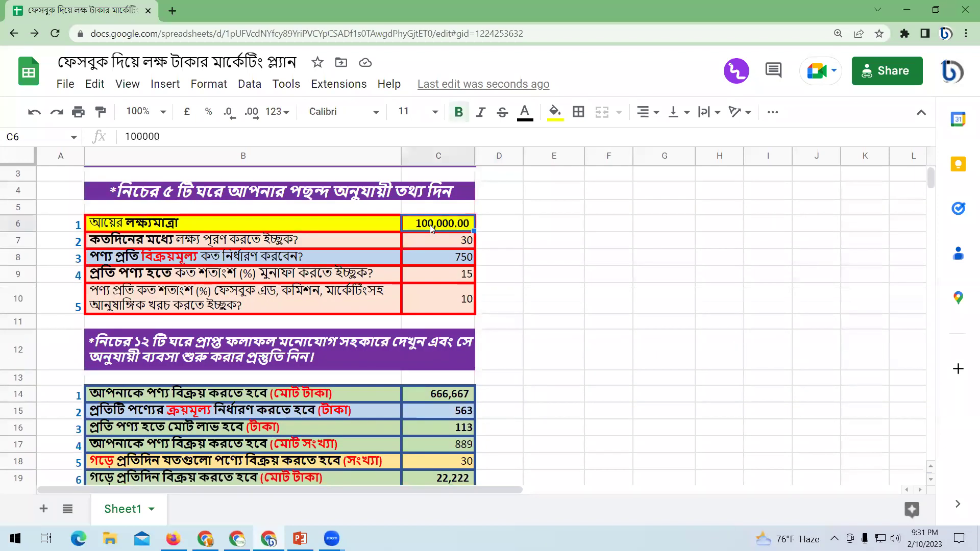
pyautogui.write('5')
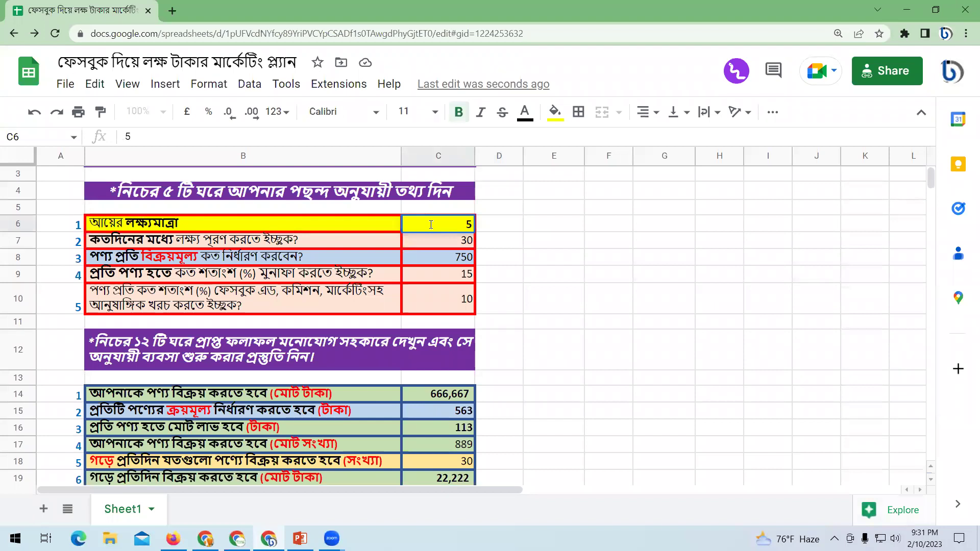
pyautogui.write('0,0000')
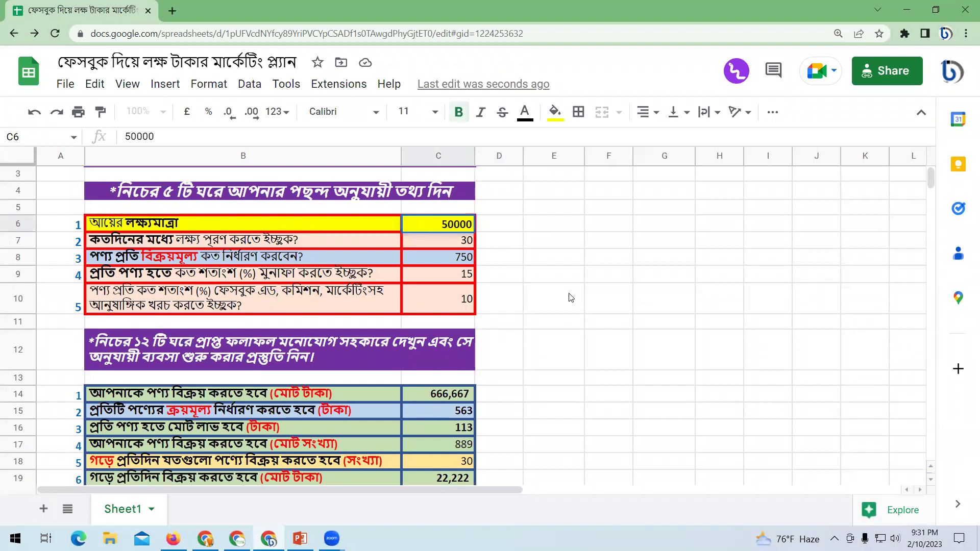
pyautogui.click(566, 296)
# Set the selling price to 500, profit to 20% and costs to 15%.
pyautogui.click(453, 241)
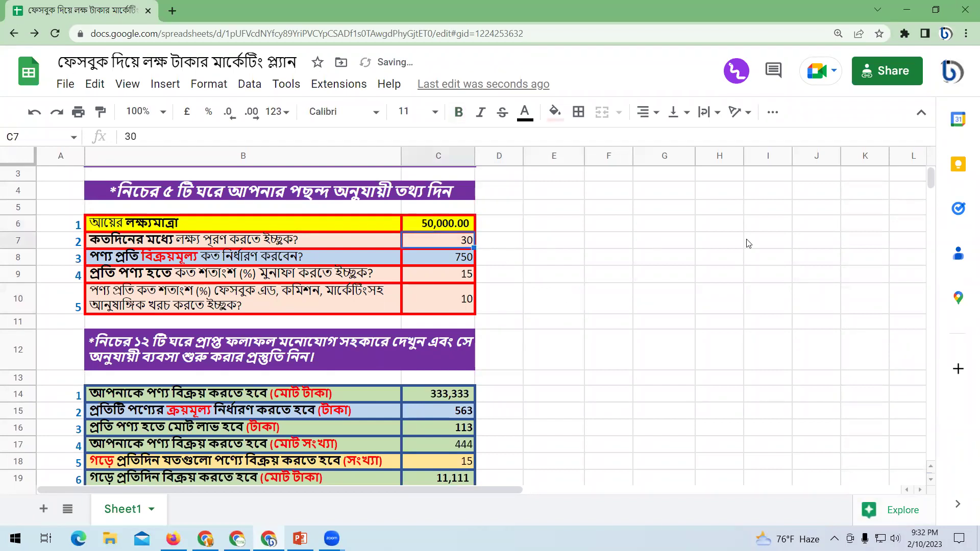
pyautogui.click(459, 259)
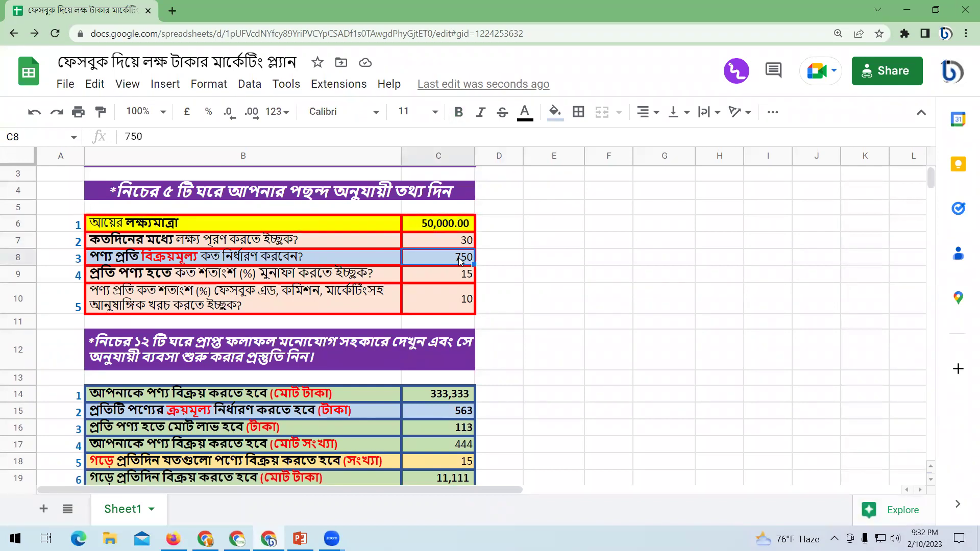
pyautogui.write('55')
pyautogui.press('BackSpace')
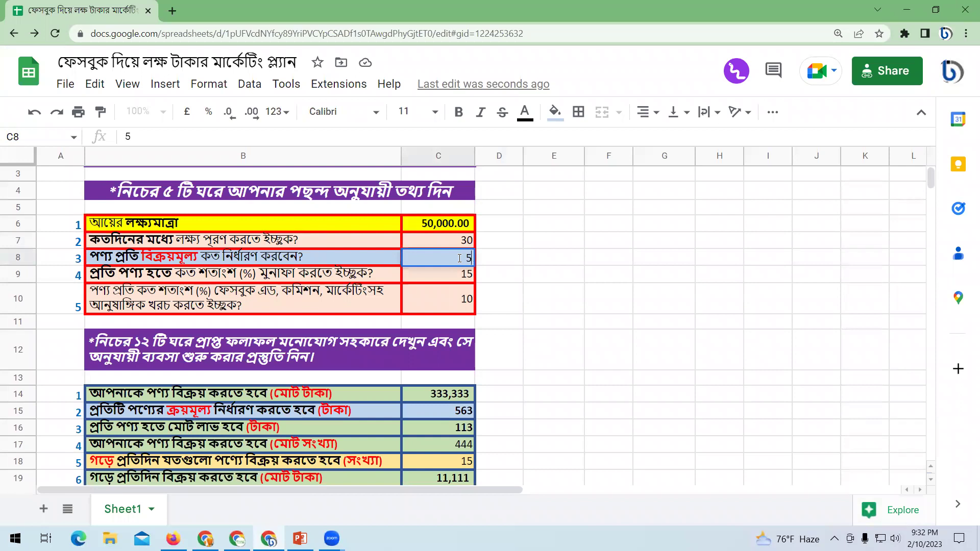
pyautogui.write('00')
pyautogui.press('Return')
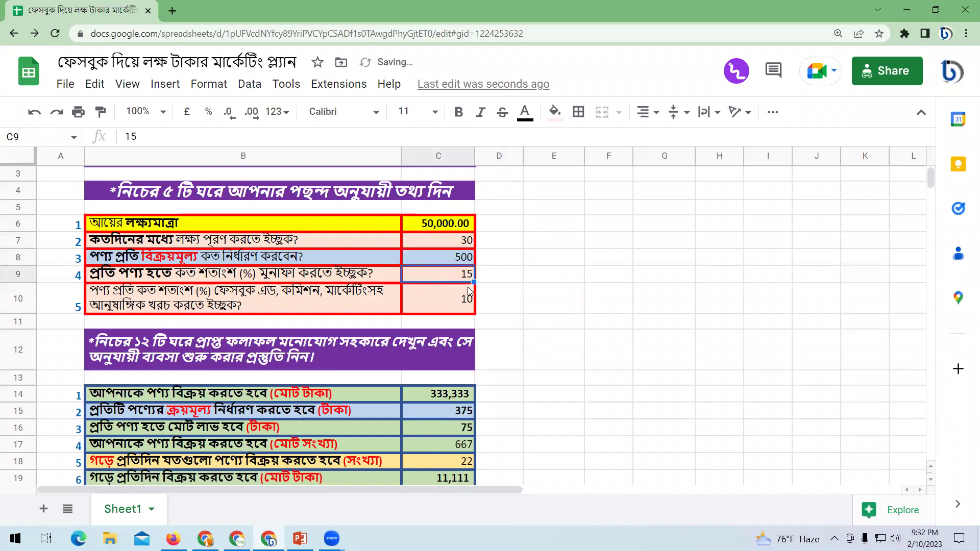
pyautogui.write('20')
pyautogui.press('Return')
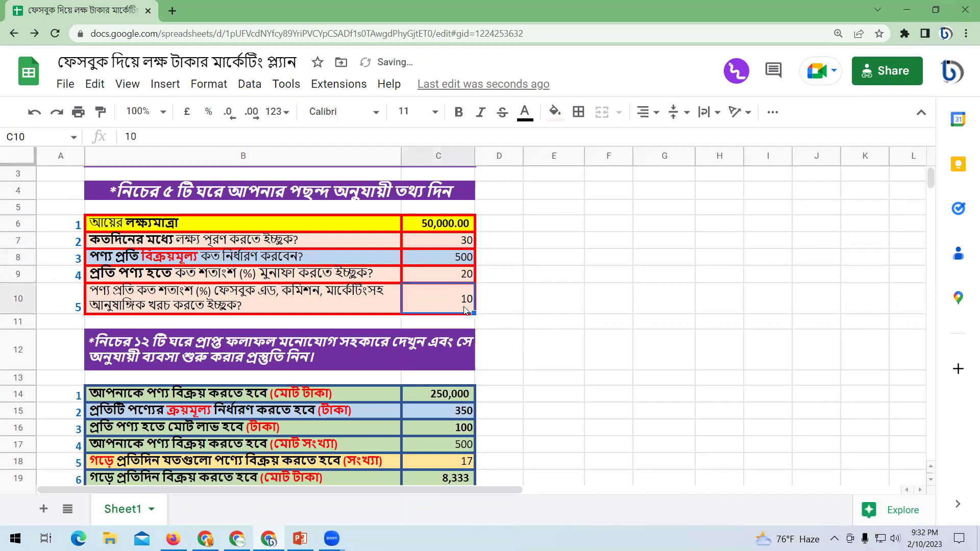
pyautogui.write('15')
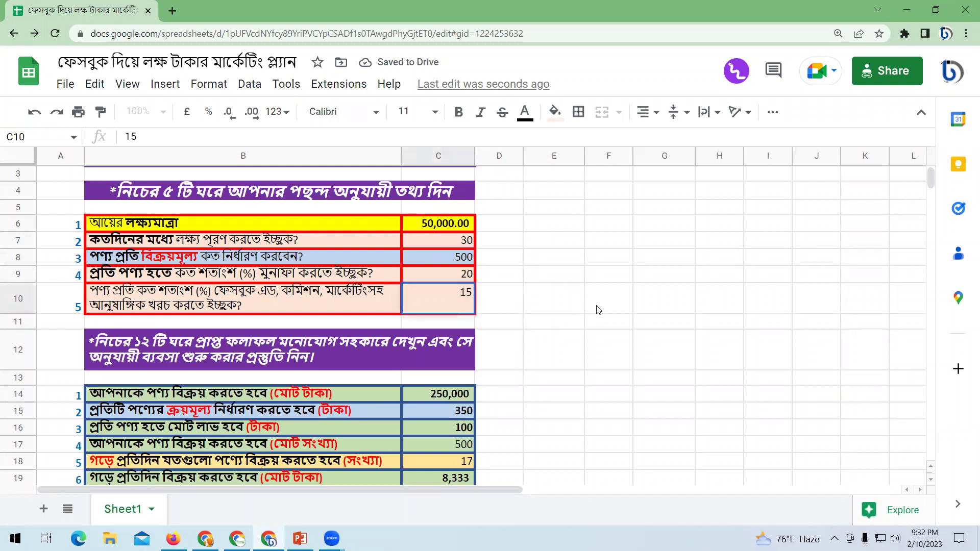
pyautogui.click(598, 310)
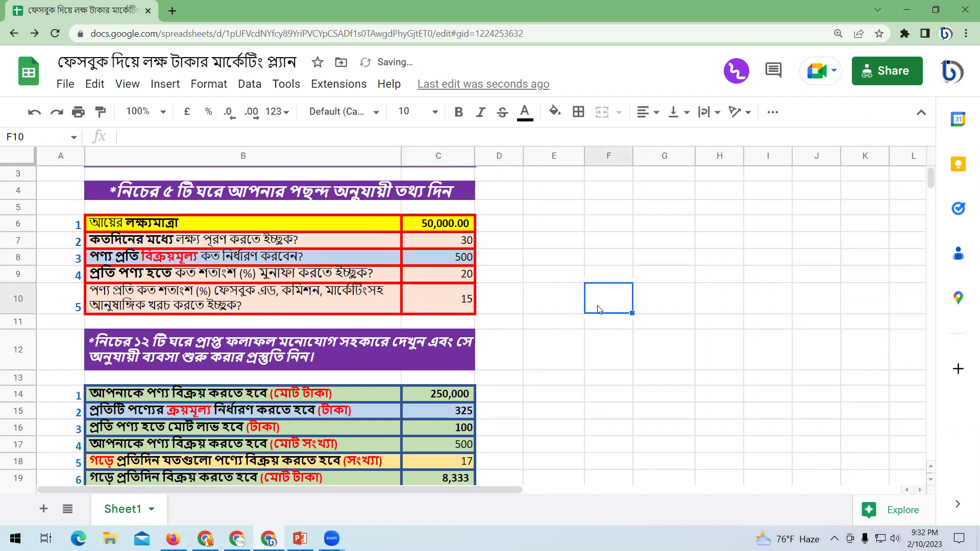
pyautogui.click(592, 381)
pyautogui.scroll(-2, 426, 385)
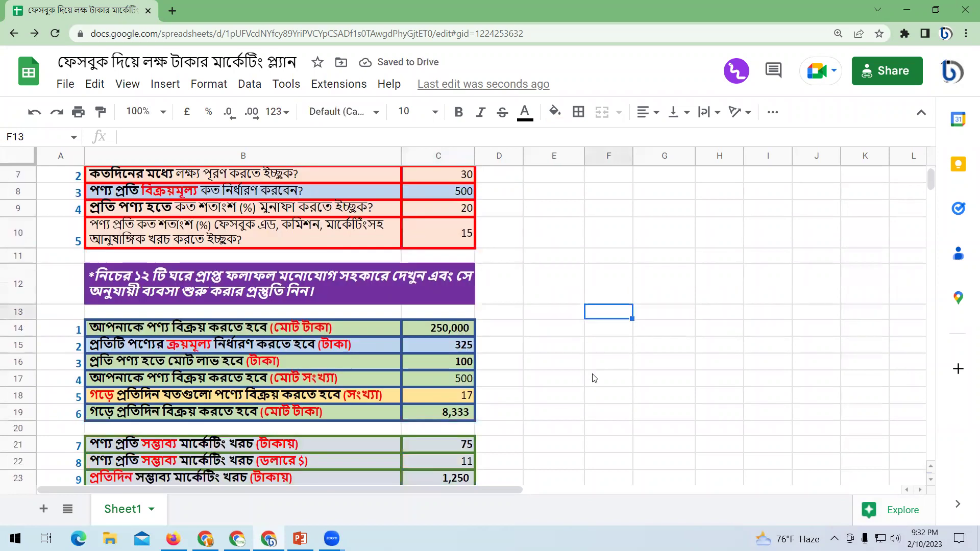
pyautogui.scroll(2, 426, 385)
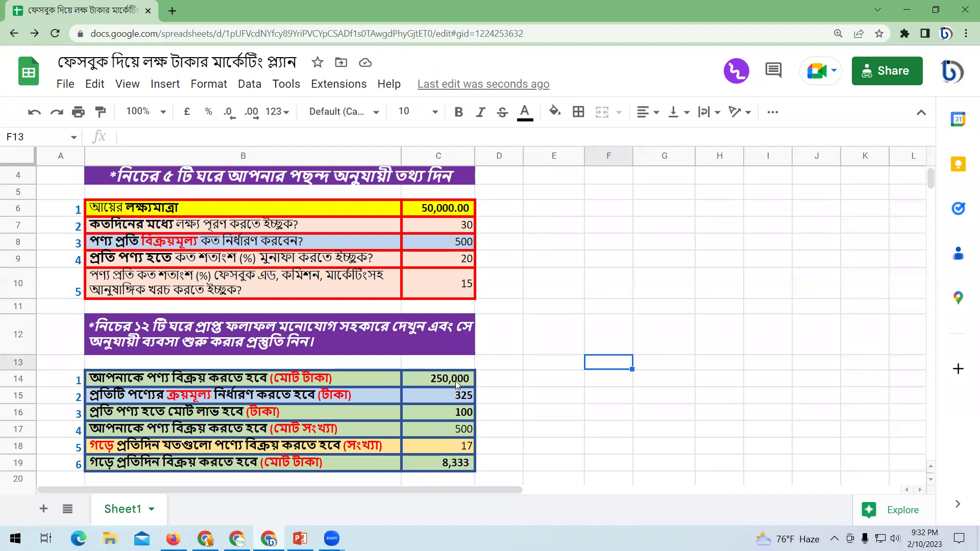
# Inspect the purchase-price formula in C15, its label and the selling price input.
pyautogui.click(431, 396)
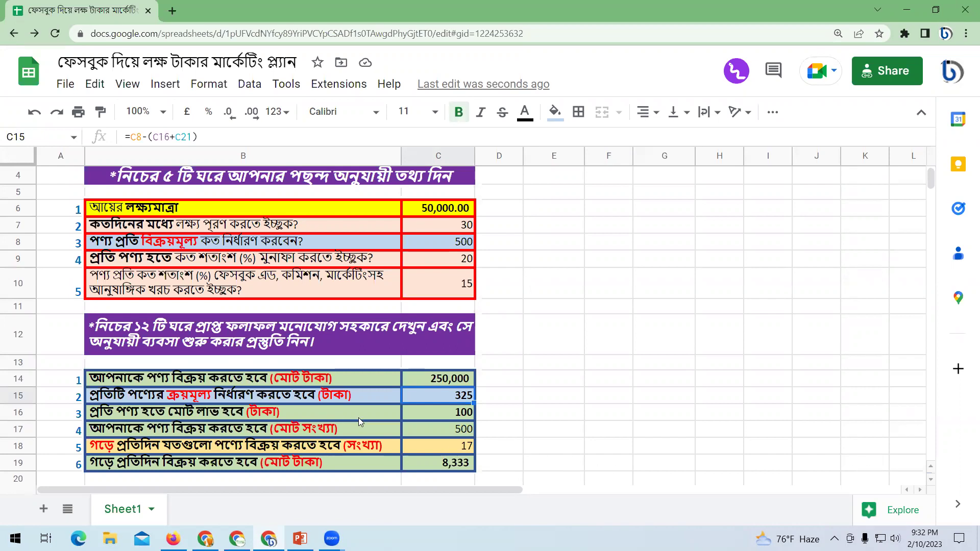
pyautogui.click(364, 396)
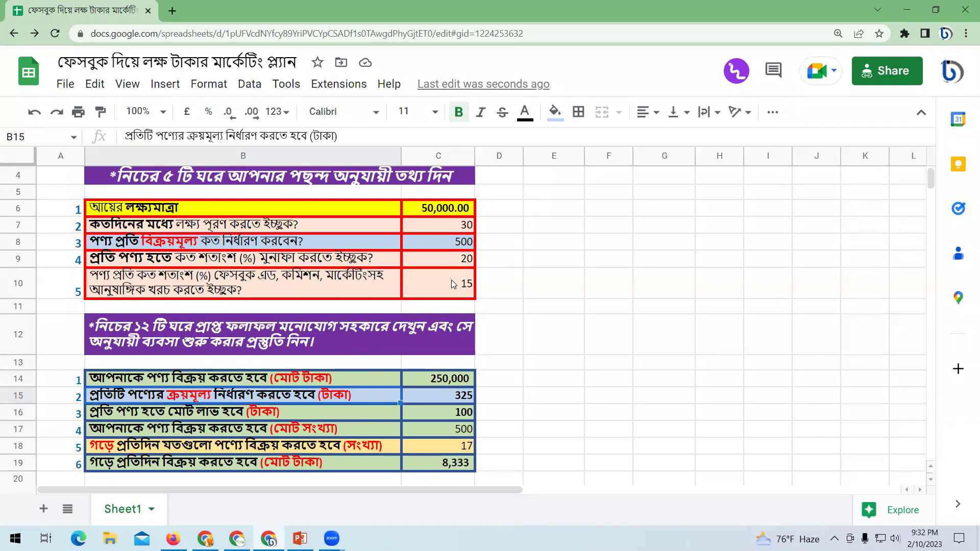
pyautogui.click(441, 242)
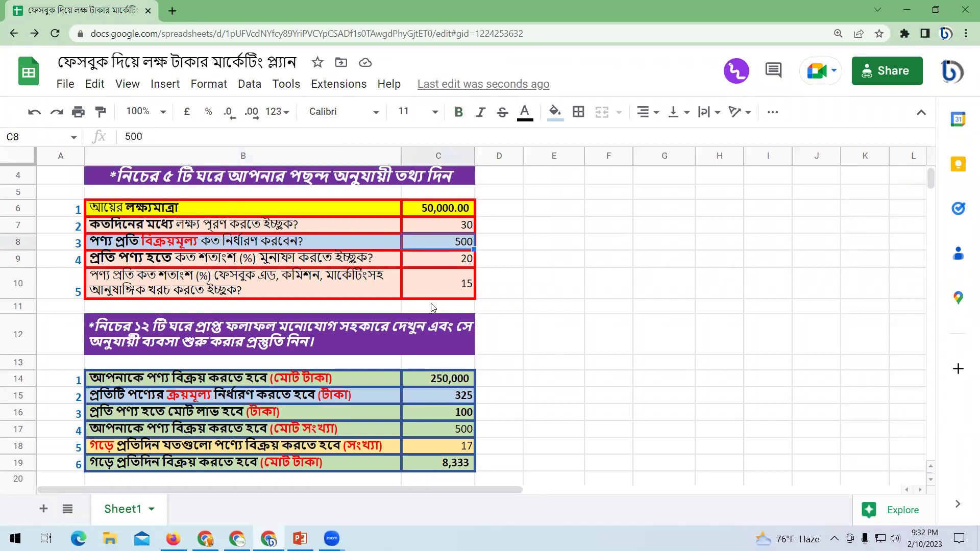
# Change the cost percentage in C10 to 10, then to 20.
pyautogui.click(464, 286)
pyautogui.write('1')
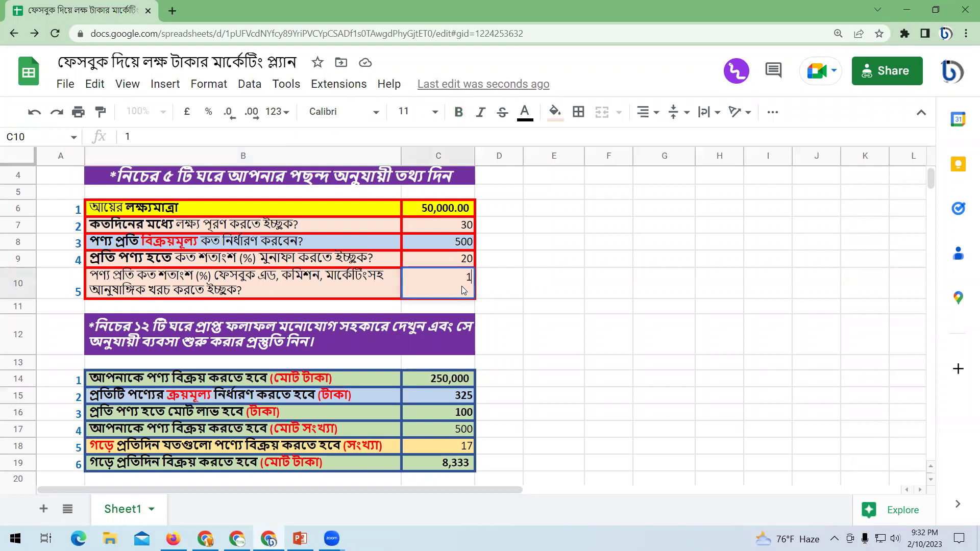
pyautogui.write('0')
pyautogui.click(544, 279)
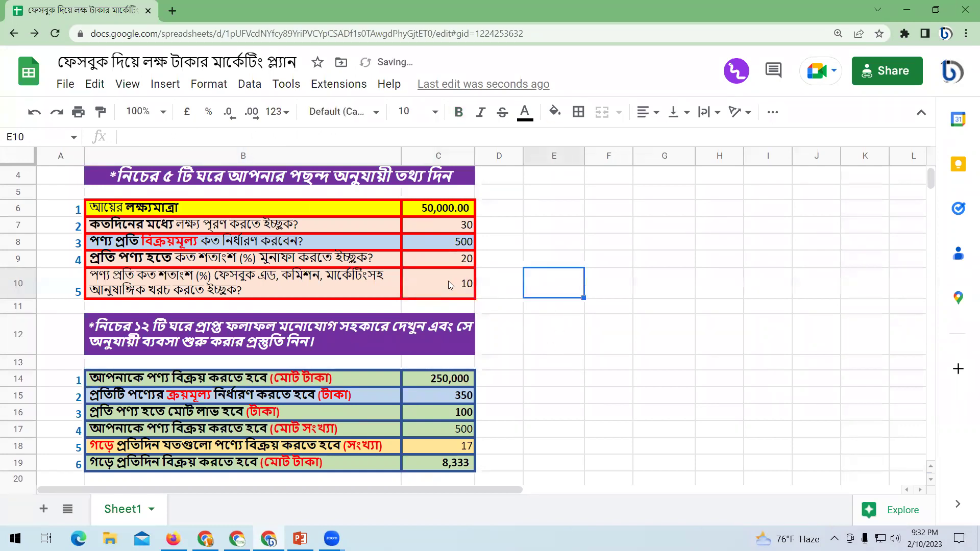
pyautogui.click(449, 281)
pyautogui.write('20')
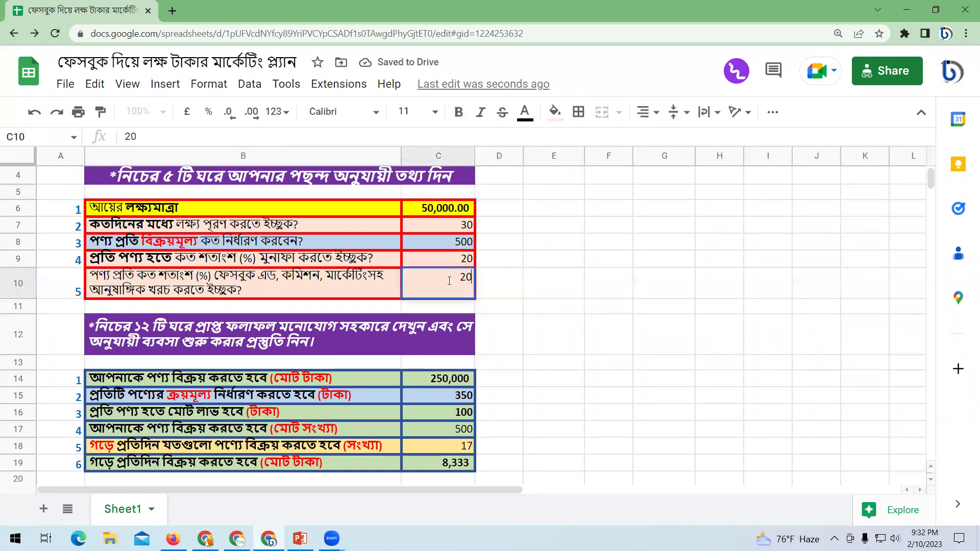
pyautogui.click(617, 380)
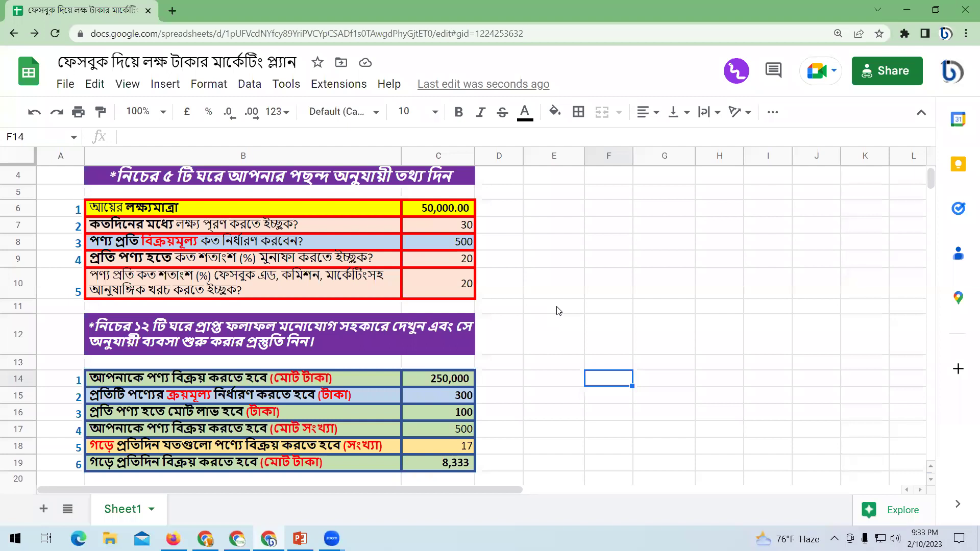
pyautogui.click(445, 398)
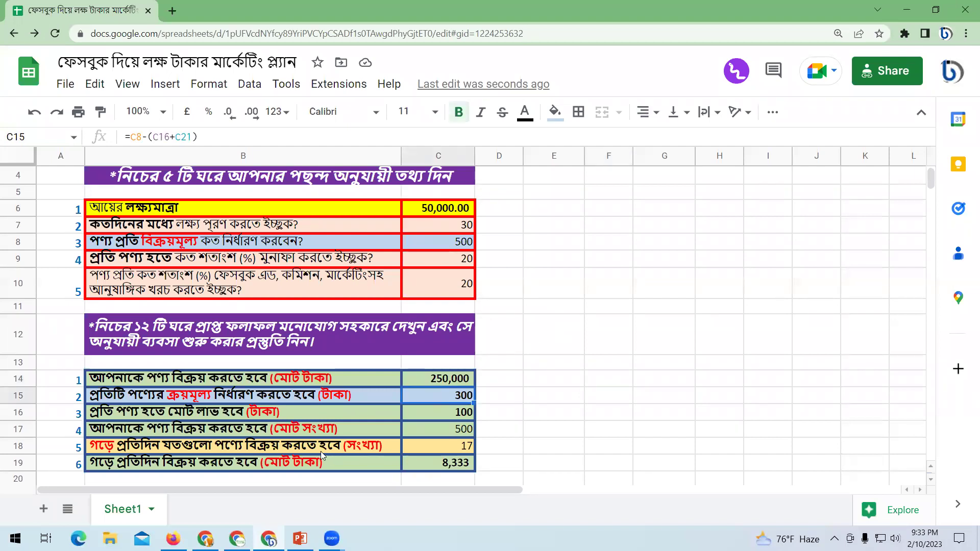
pyautogui.click(441, 411)
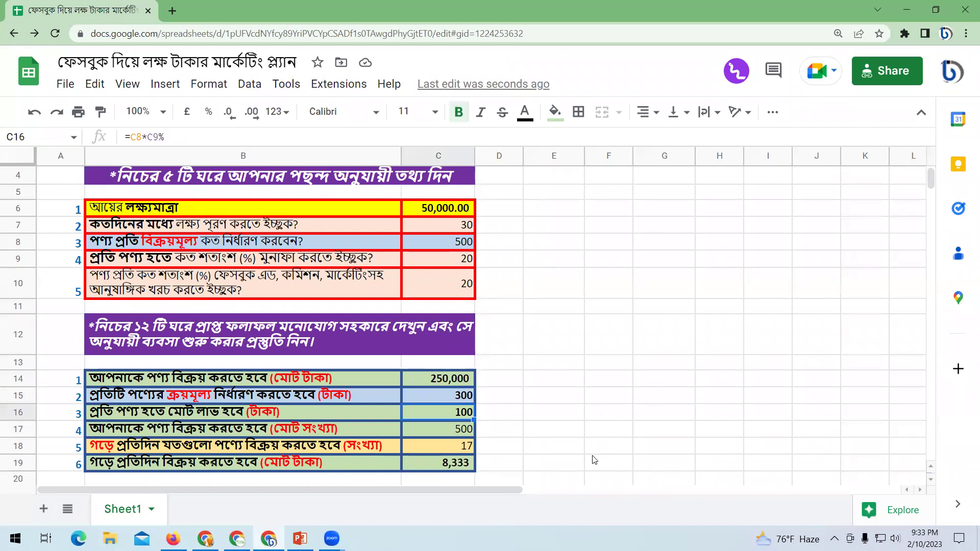
pyautogui.click(449, 430)
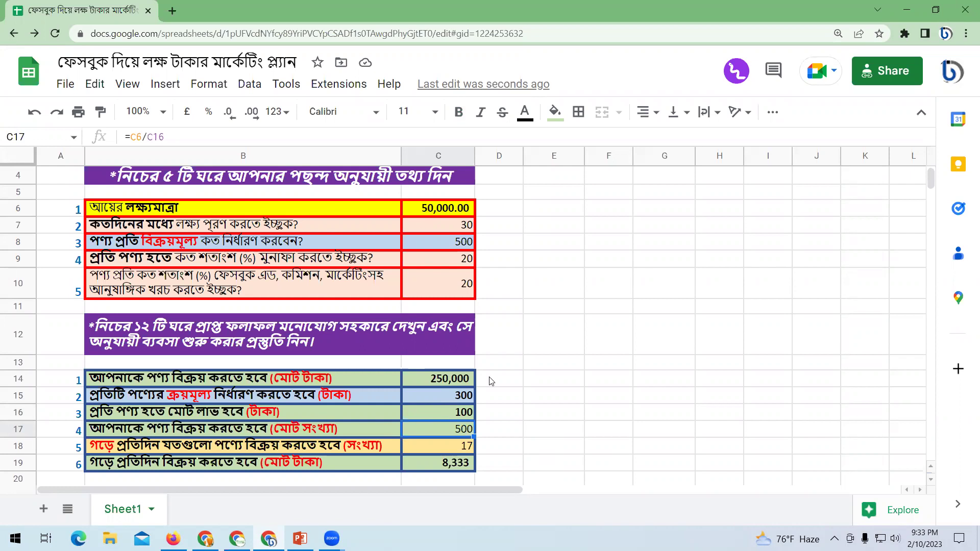
pyautogui.click(519, 419)
pyautogui.scroll(-1, 519, 430)
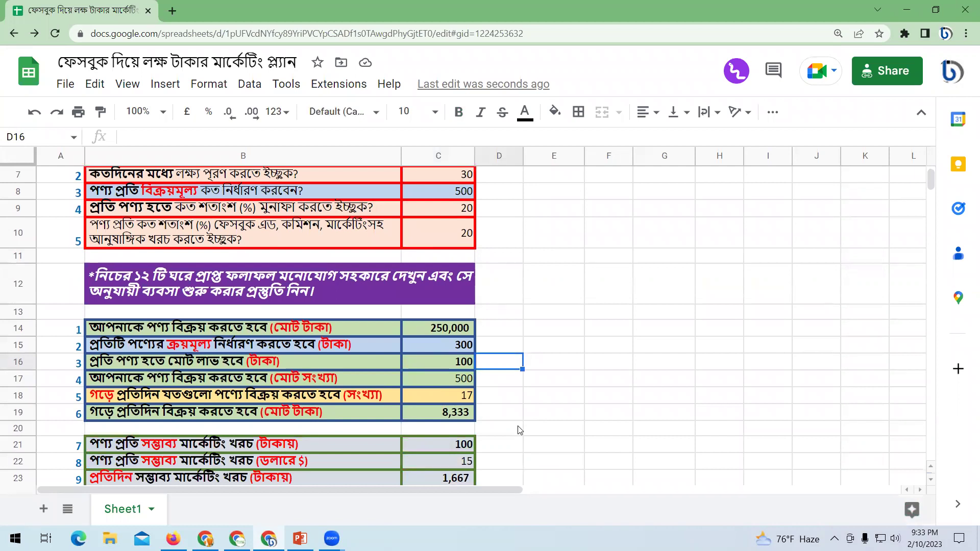
pyautogui.scroll(-2, 519, 430)
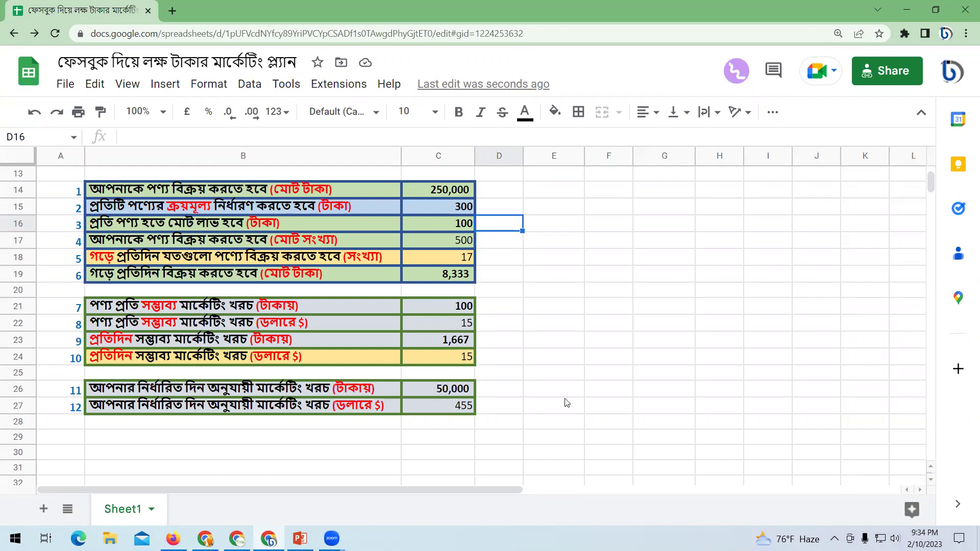
pyautogui.click(578, 363)
pyautogui.scroll(5, 578, 363)
pyautogui.click(587, 365)
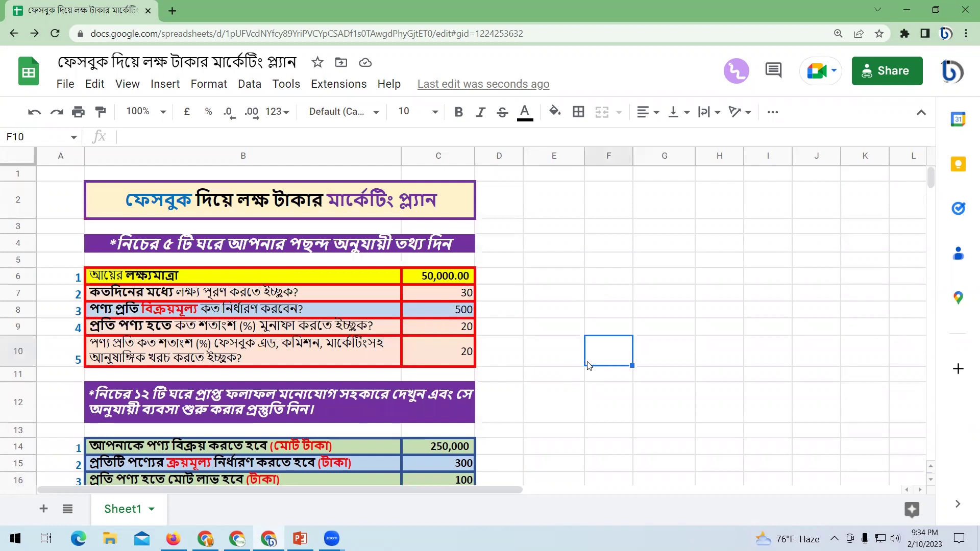
pyautogui.click(421, 276)
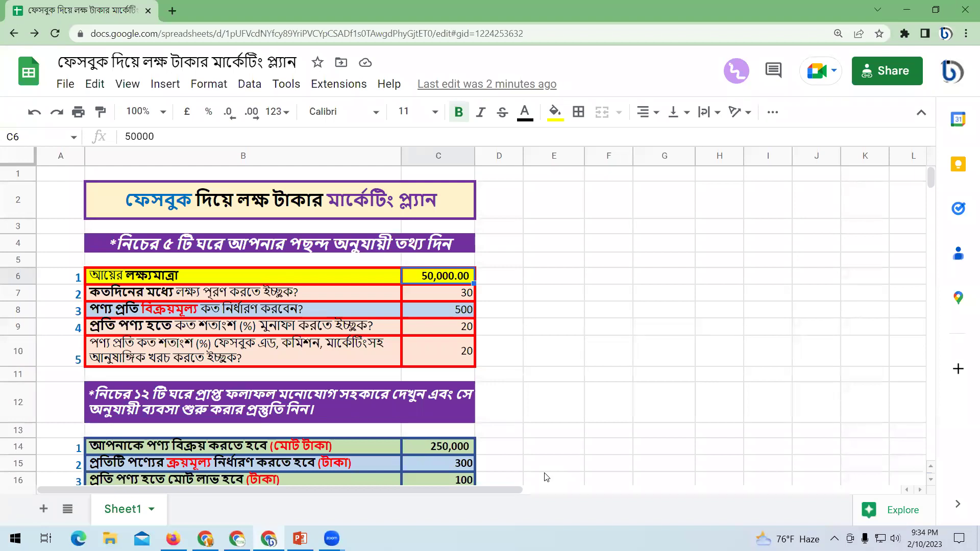
# Set the income target to 20,000 and the time to goal to 15 days.
pyautogui.click(588, 362)
pyautogui.click(435, 282)
pyautogui.write('20000')
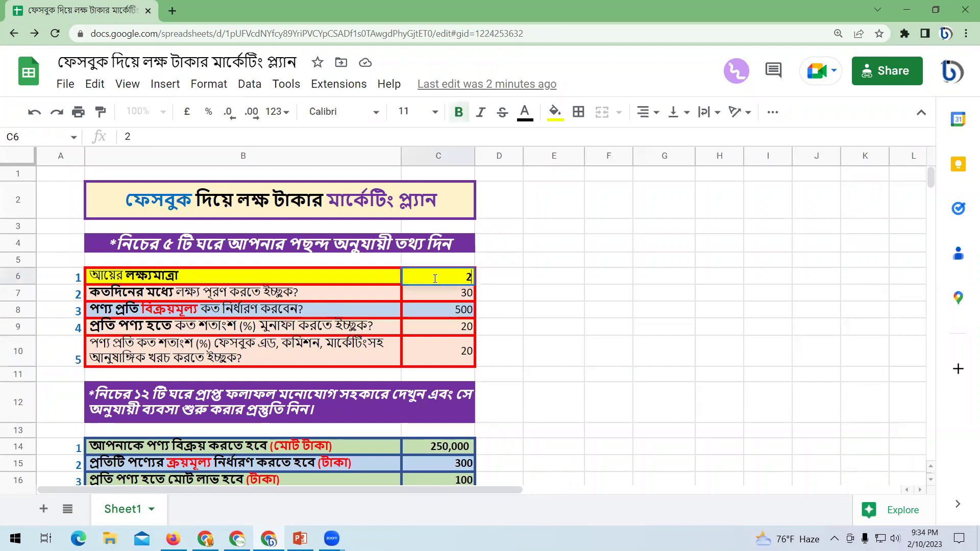
pyautogui.click(575, 323)
pyautogui.press('Left')
pyautogui.press('Left')
pyautogui.press('Up')
pyautogui.press('Up')
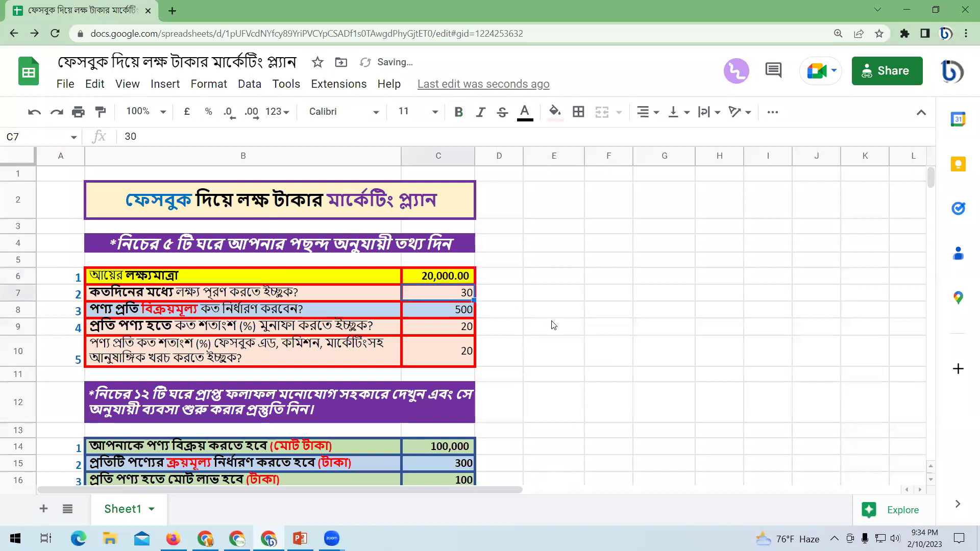
pyautogui.write('15')
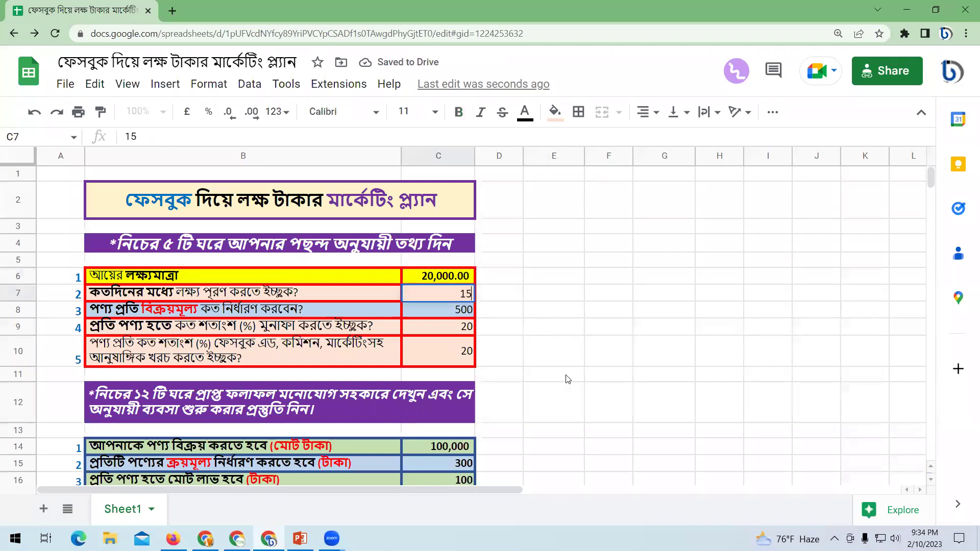
pyautogui.click(555, 374)
# Enter a 1000 selling price, 10% profit and 10% additional costs.
pyautogui.click(458, 312)
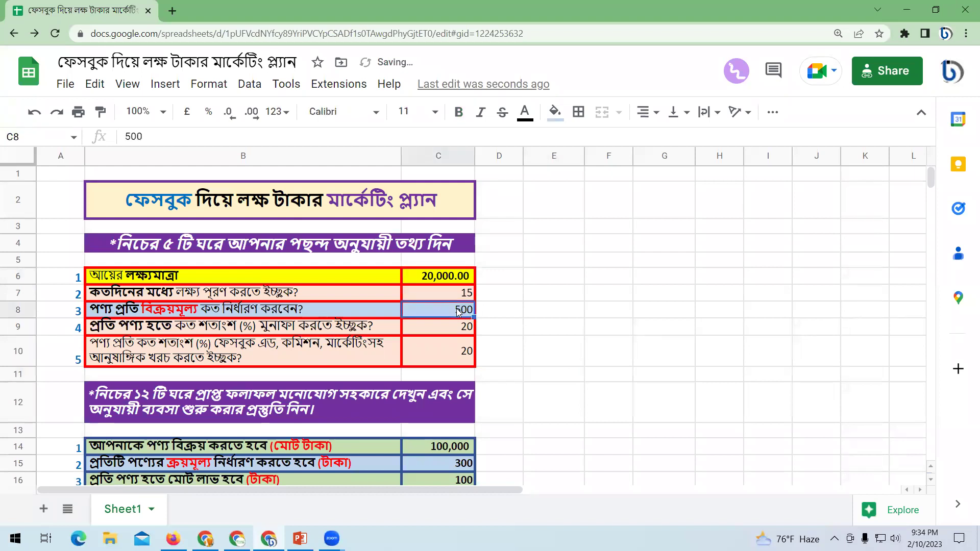
pyautogui.write('1000')
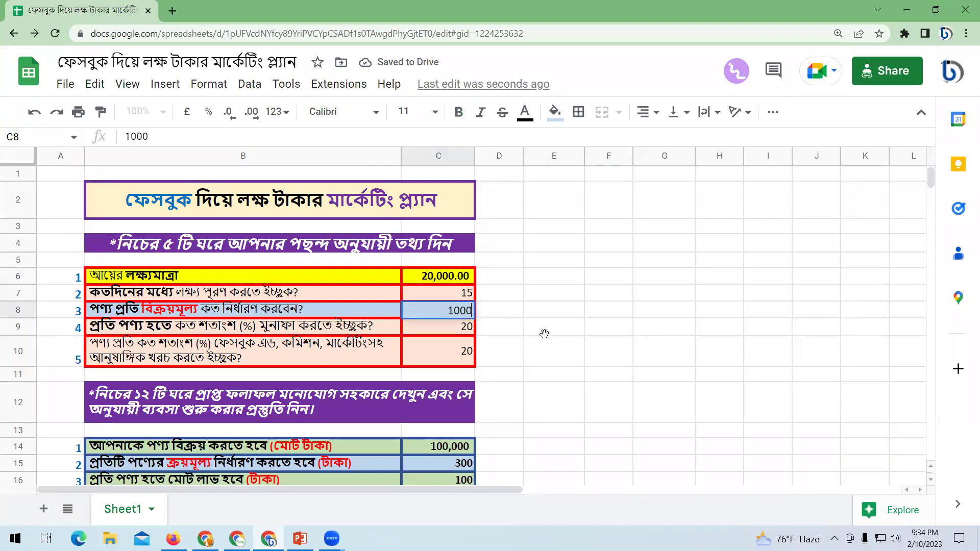
pyautogui.click(543, 329)
pyautogui.press('Left')
pyautogui.press('Left')
pyautogui.write('10')
pyautogui.click(458, 356)
pyautogui.write('10')
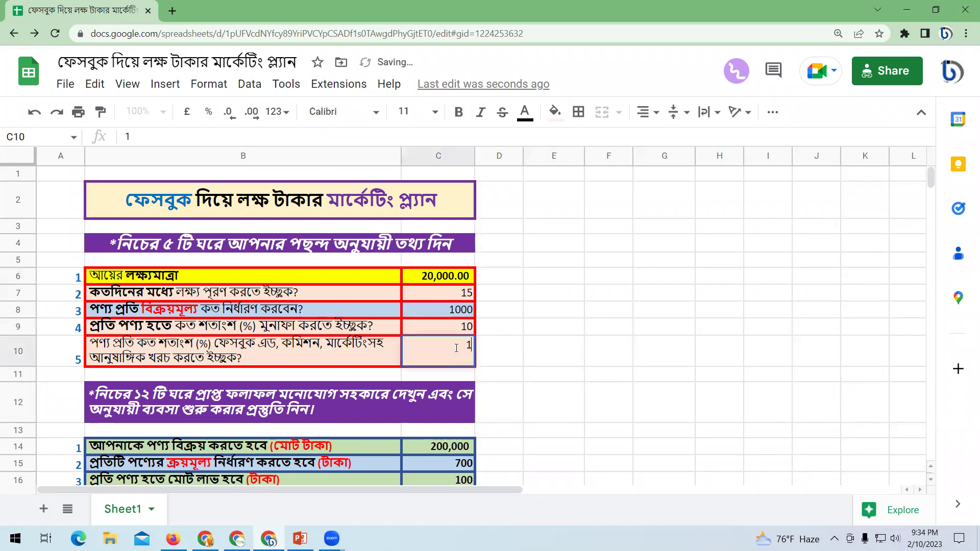
pyautogui.click(599, 376)
pyautogui.scroll(-3, 575, 391)
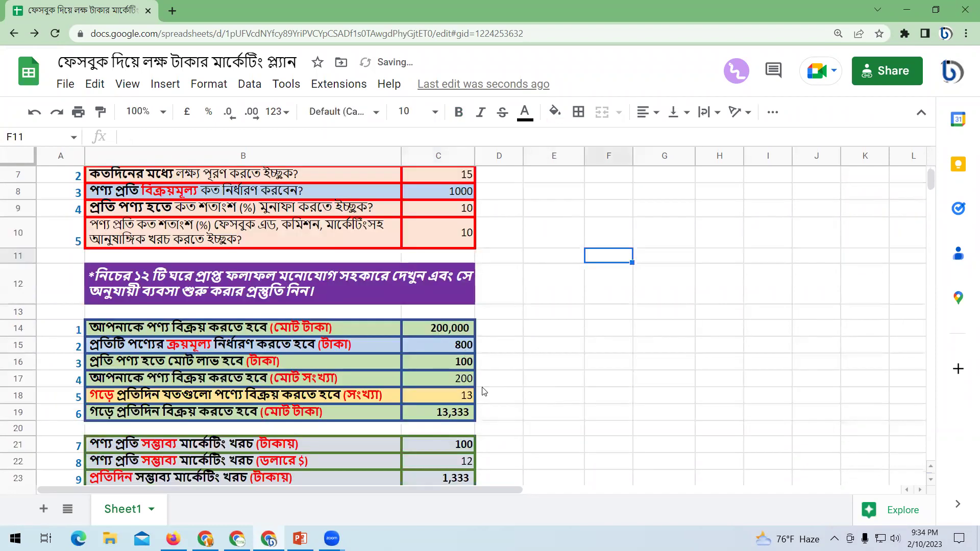
pyautogui.scroll(1, 502, 391)
pyautogui.scroll(-1, 528, 426)
# Check the purchase-price formula, raise profit to 20%, and check the per-product profit formula.
pyautogui.click(440, 348)
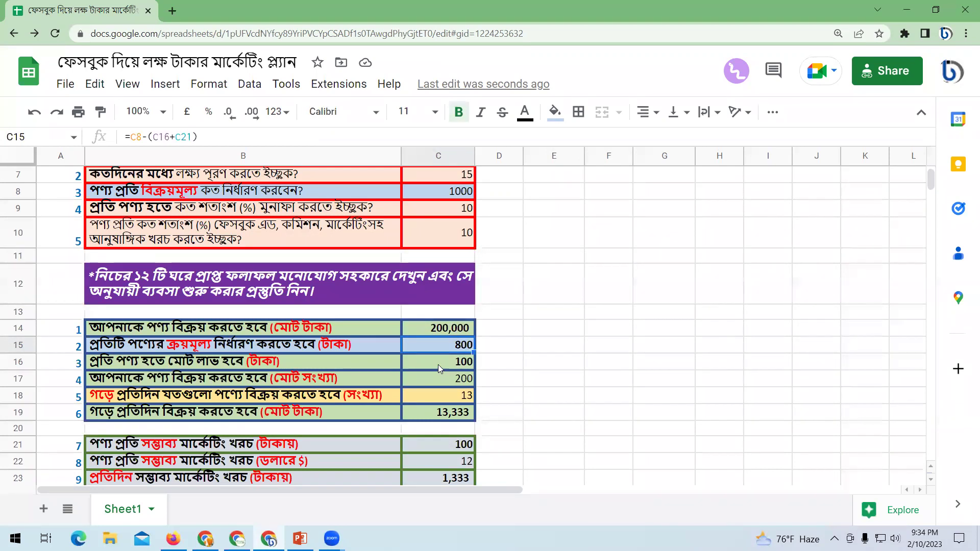
pyautogui.click(455, 210)
pyautogui.write('20')
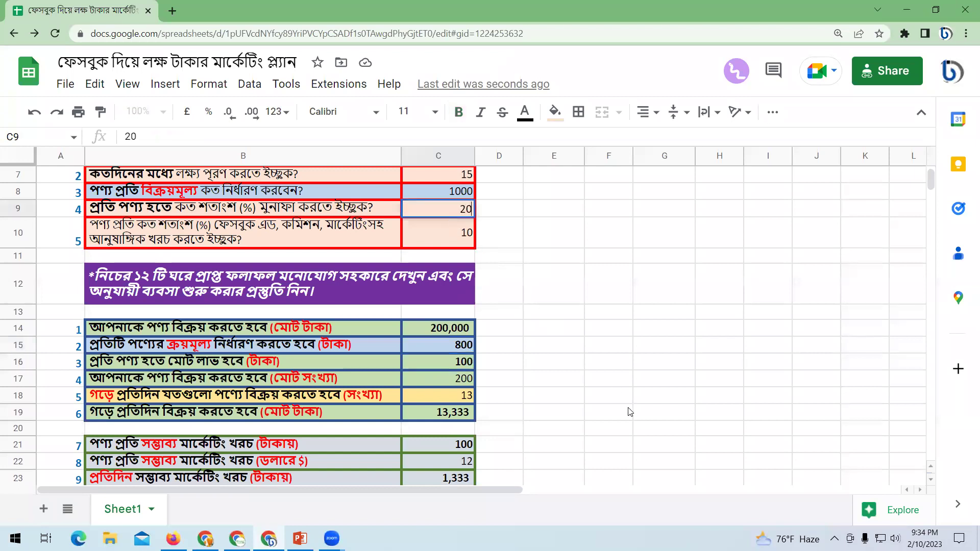
pyautogui.click(630, 412)
pyautogui.click(438, 361)
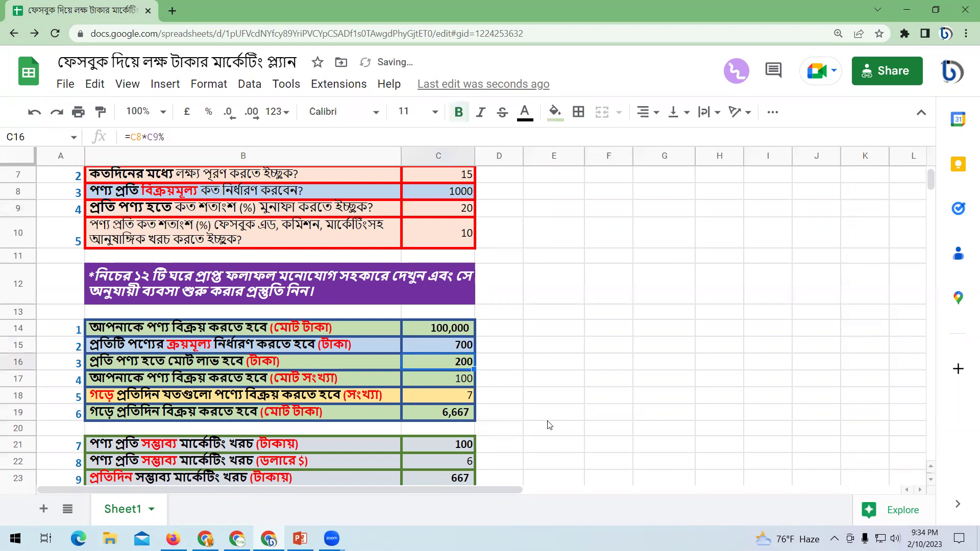
pyautogui.scroll(-2, 378, 346)
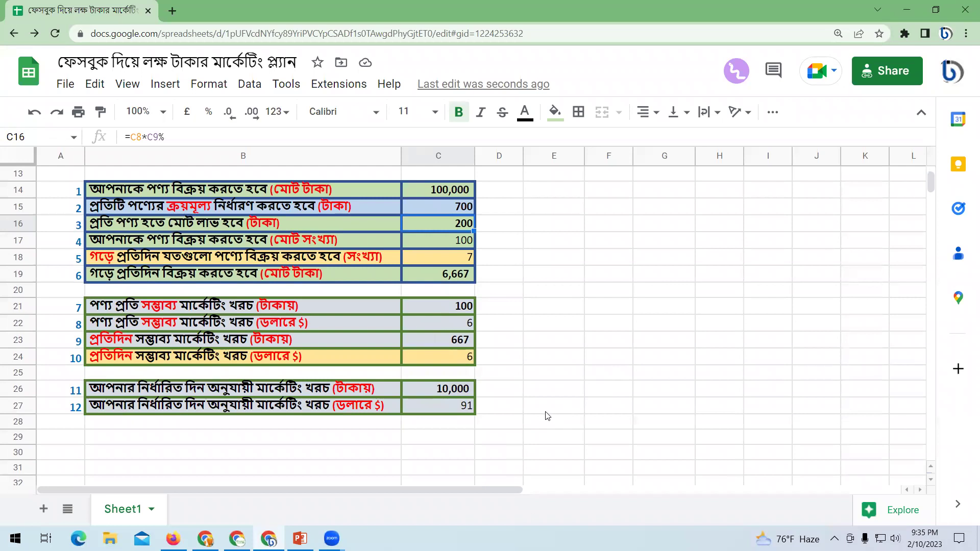
pyautogui.doubleClick(447, 325)
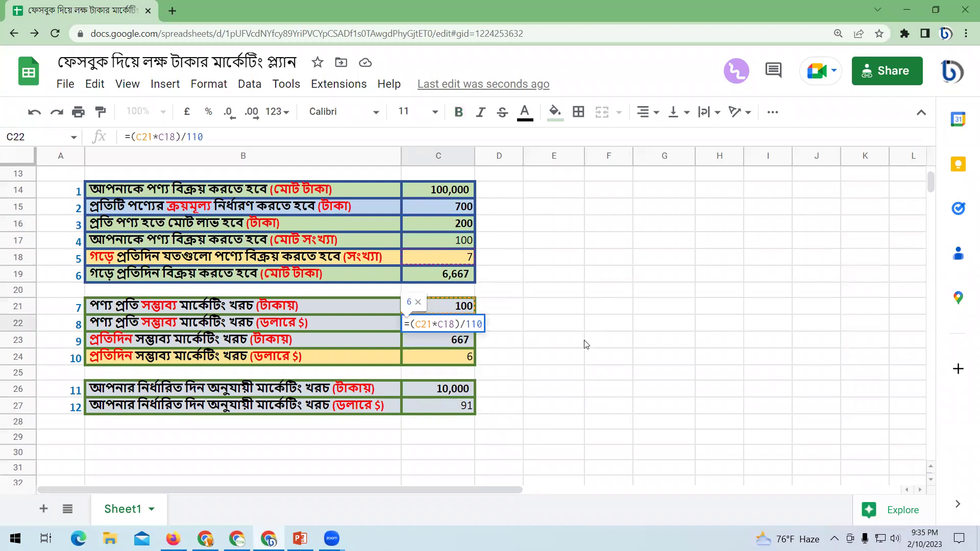
pyautogui.click(589, 357)
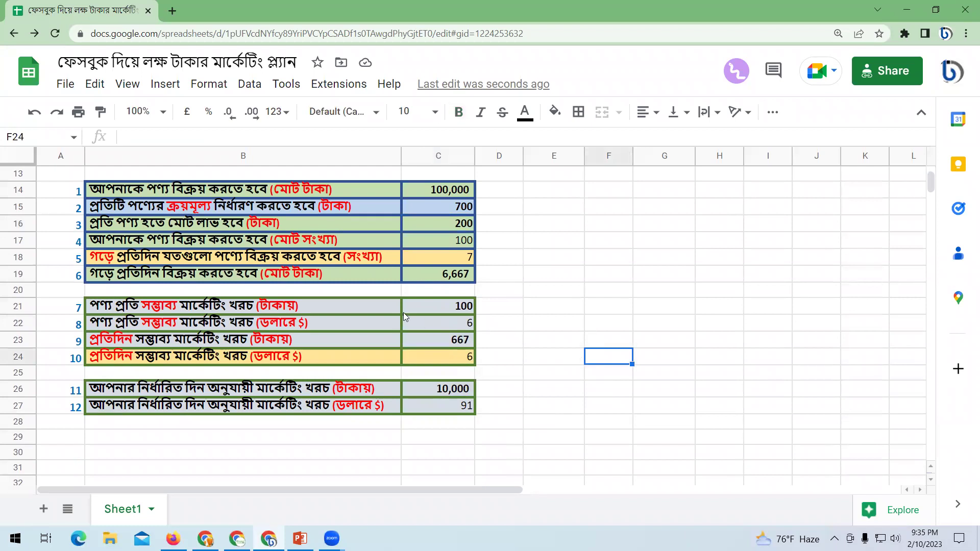
pyautogui.doubleClick(445, 325)
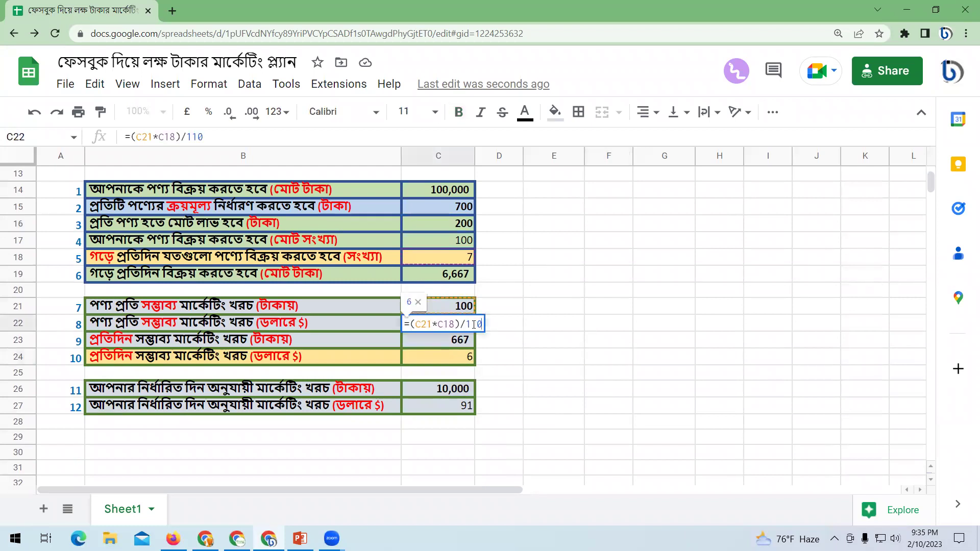
pyautogui.click(554, 326)
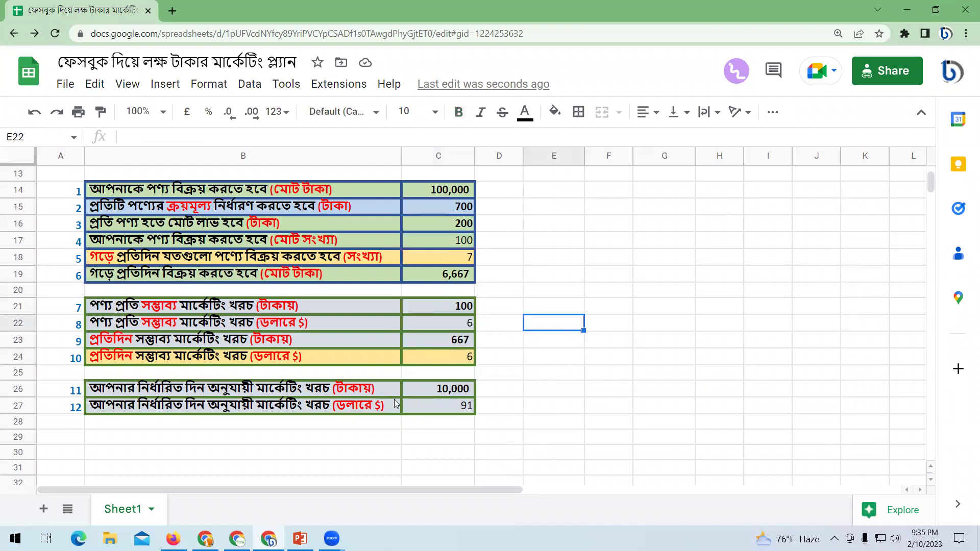
pyautogui.scroll(5, 428, 367)
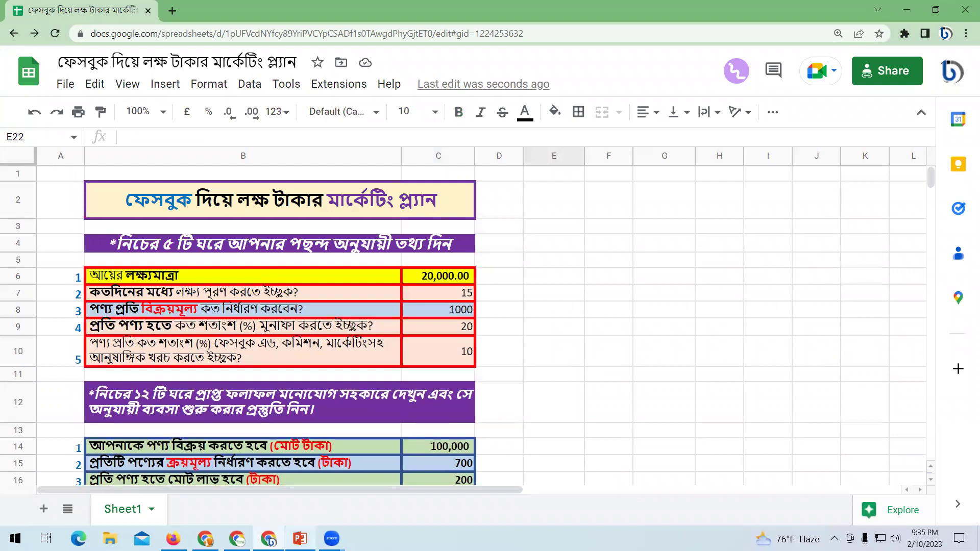
# Zoom the browser out and set the income target to 100,000.
pyautogui.click(583, 333)
pyautogui.scroll(-1, 584, 334)
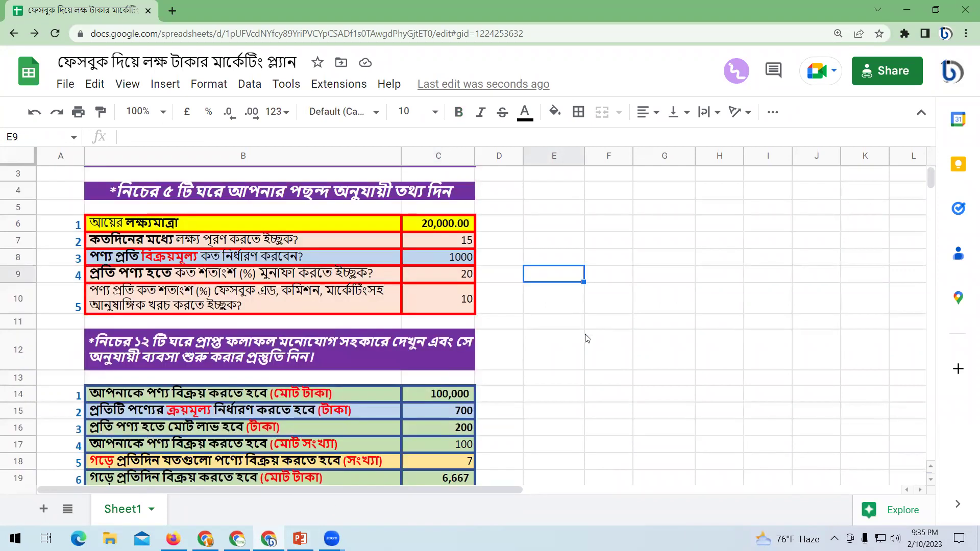
pyautogui.hotkey('ctrl', '-')
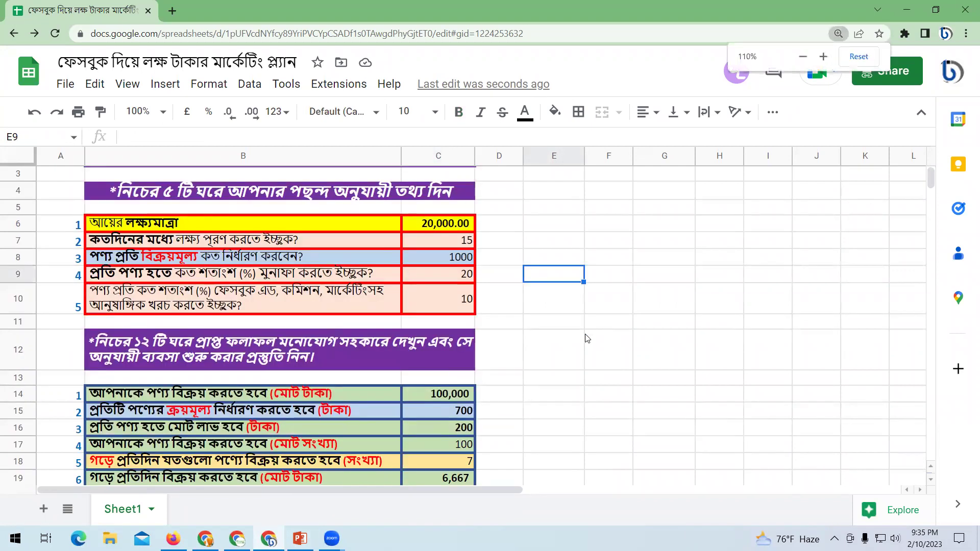
pyautogui.click(569, 342)
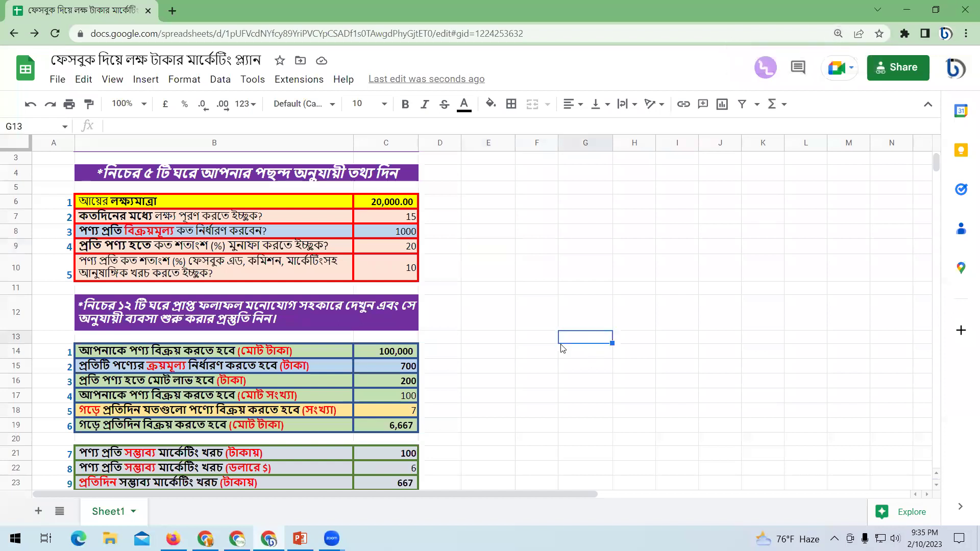
pyautogui.click(380, 201)
pyautogui.write('100000')
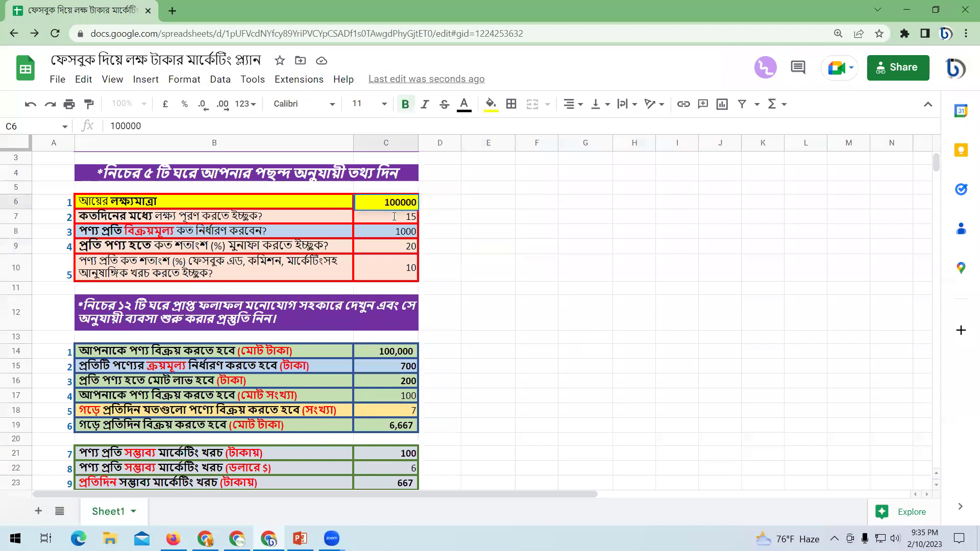
pyautogui.press('Return')
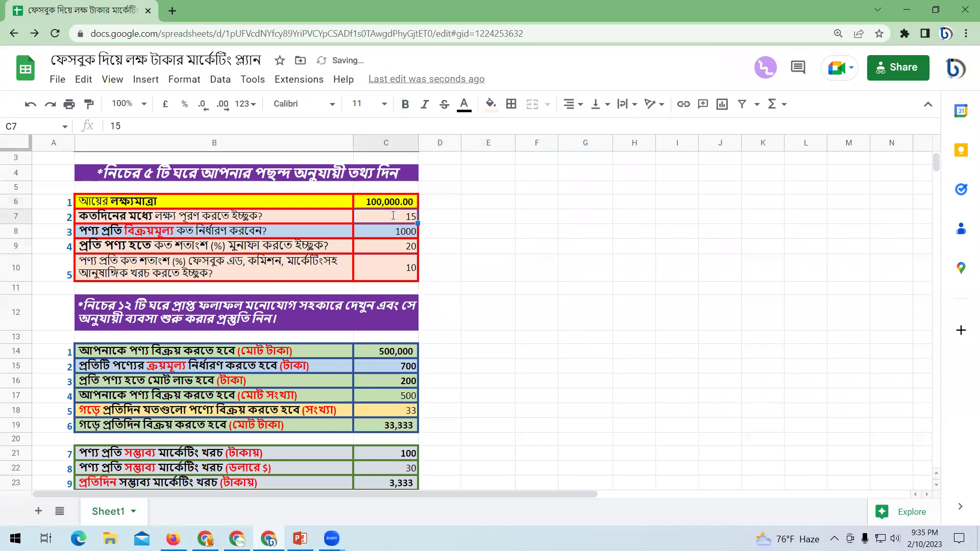
# Enter 30 days and a 750 selling price.
pyautogui.write('23')
pyautogui.press('BackSpace')
pyautogui.press('BackSpace')
pyautogui.write('30')
pyautogui.click(385, 234)
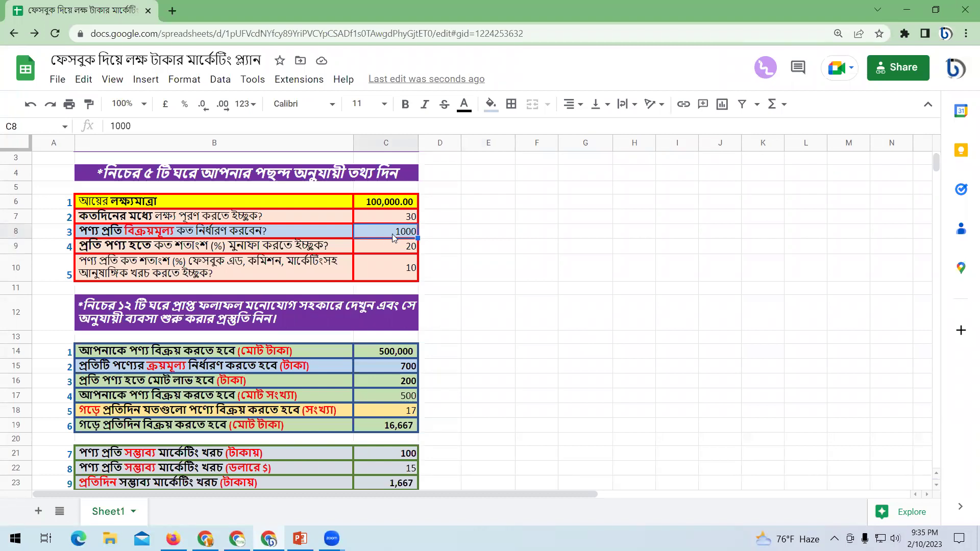
pyautogui.write('750')
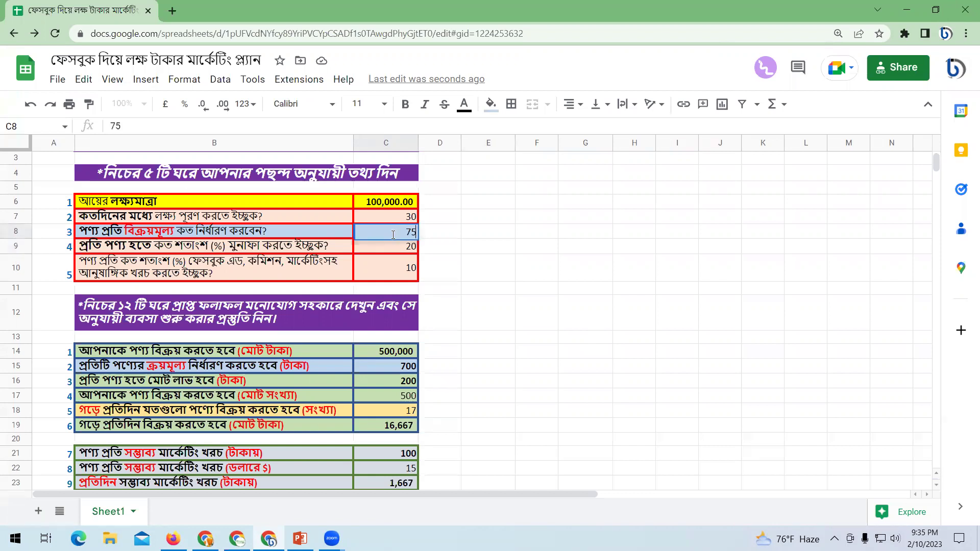
pyautogui.click(496, 288)
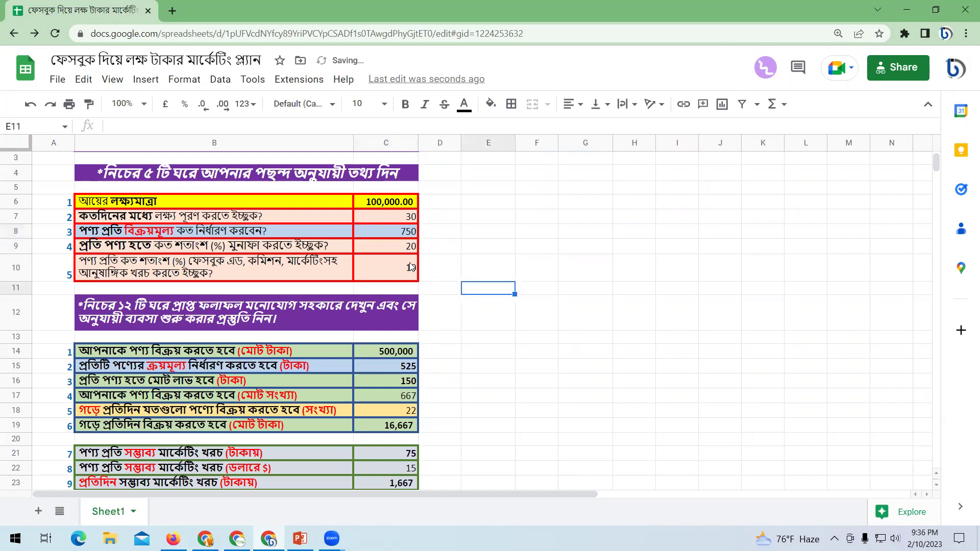
# Set both the profit and additional cost percentages to 15%.
pyautogui.click(406, 246)
pyautogui.write('15')
pyautogui.click(468, 306)
pyautogui.click(414, 275)
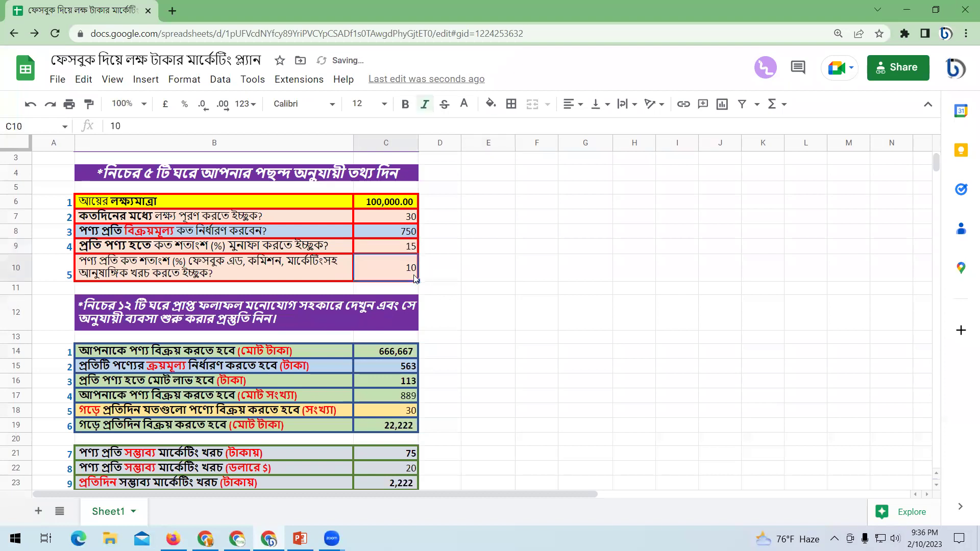
pyautogui.write('15')
pyautogui.click(488, 304)
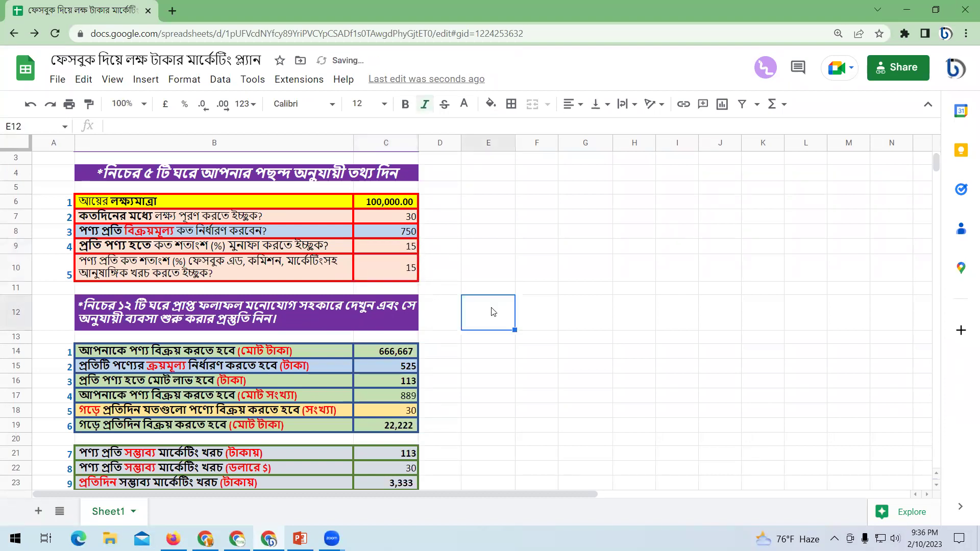
pyautogui.scroll(-4, 490, 310)
pyautogui.scroll(1, 465, 341)
pyautogui.scroll(3, 462, 330)
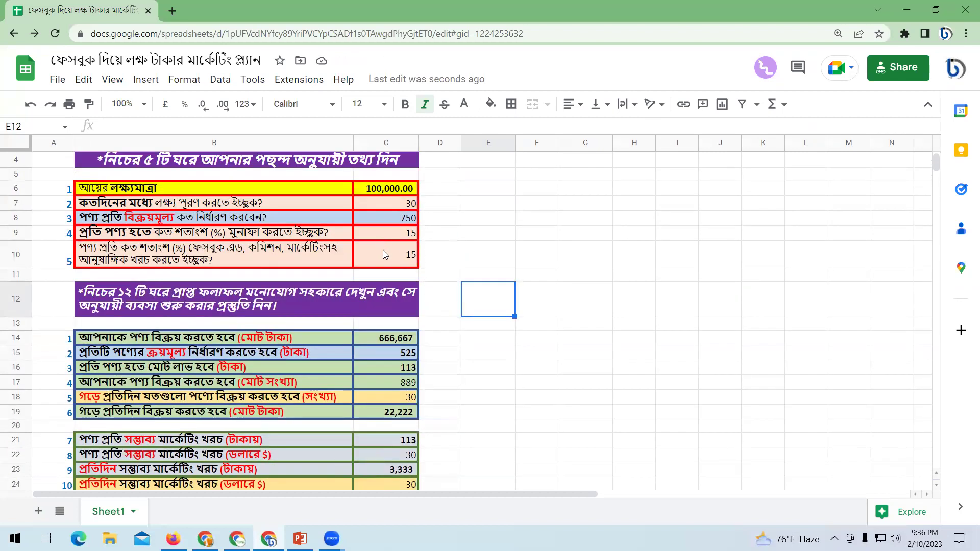
pyautogui.click(378, 218)
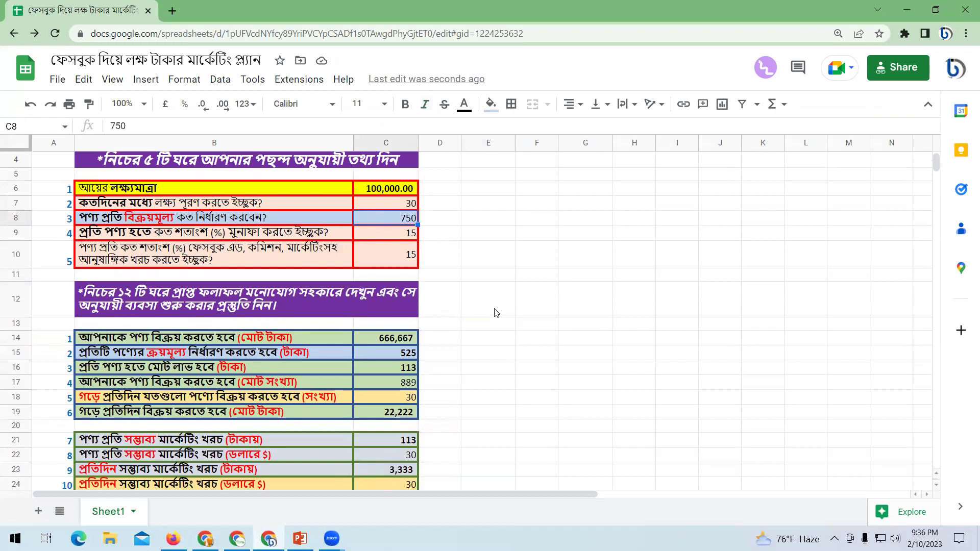
pyautogui.click(375, 353)
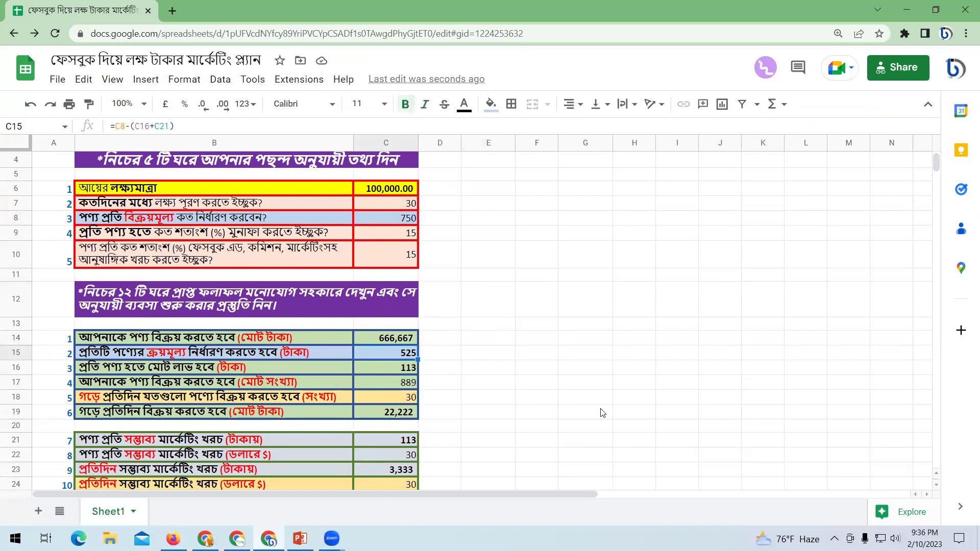
pyautogui.click(392, 368)
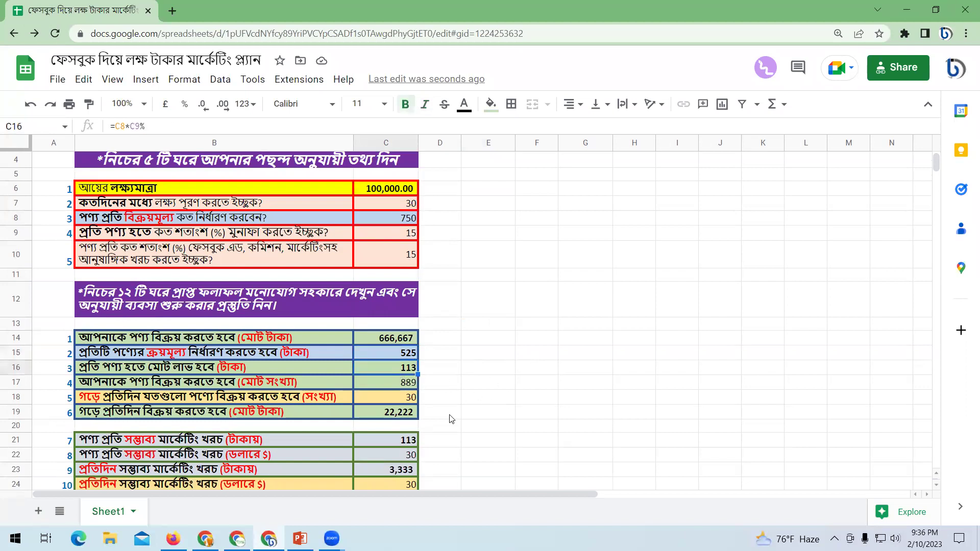
pyautogui.click(377, 445)
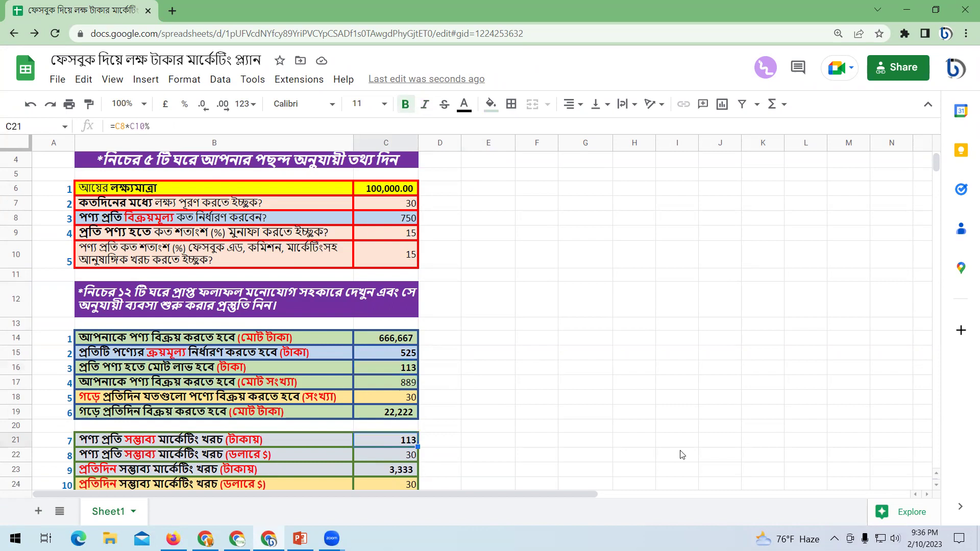
pyautogui.click(384, 235)
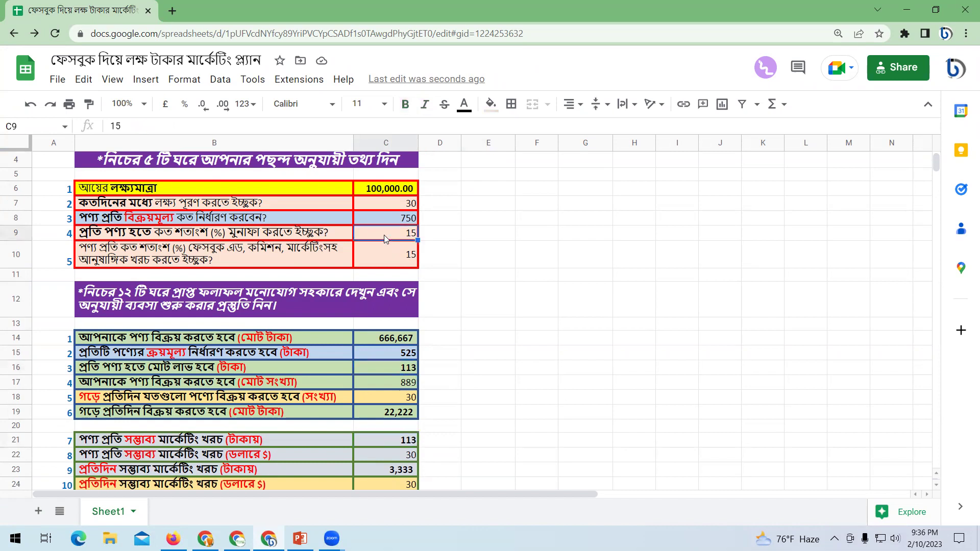
pyautogui.click(391, 260)
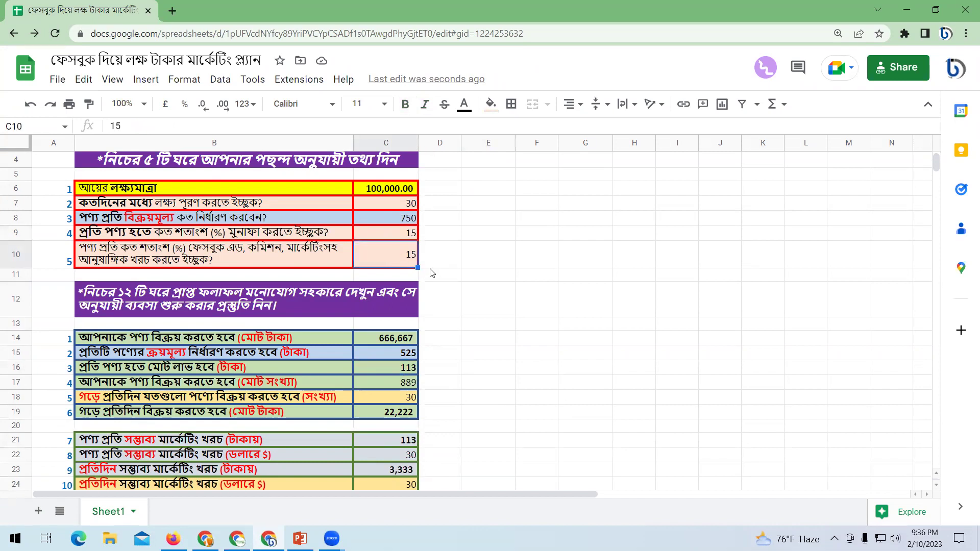
pyautogui.click(535, 352)
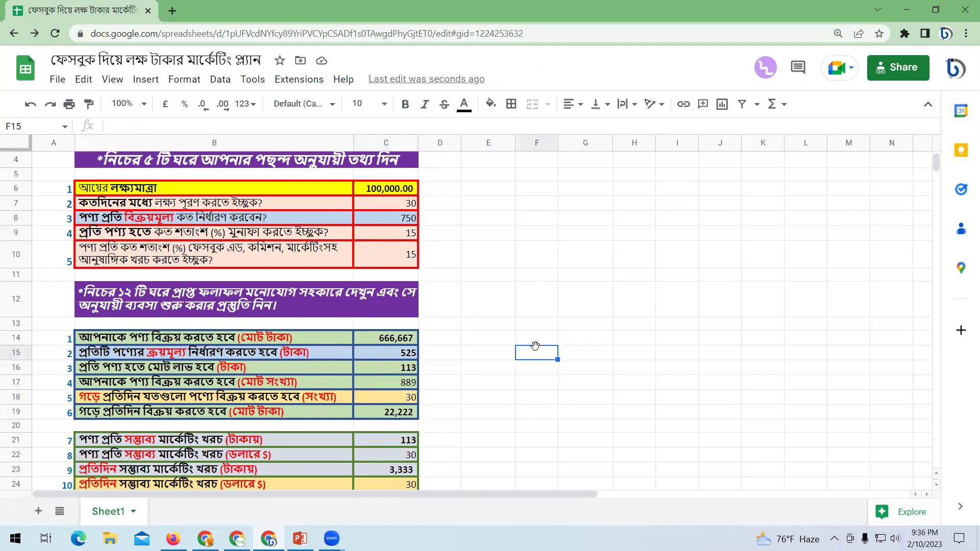
pyautogui.scroll(-2, 533, 350)
pyautogui.click(530, 351)
pyautogui.scroll(3, 530, 355)
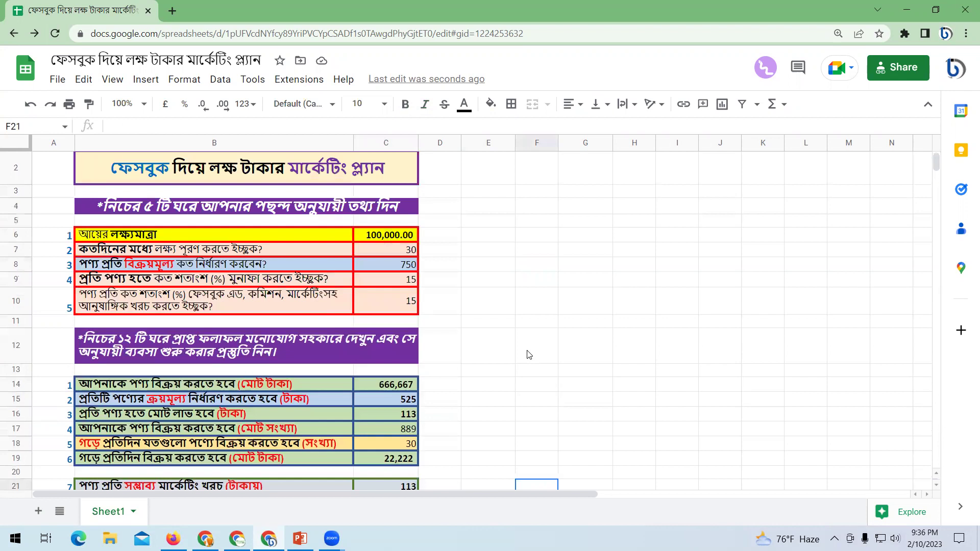
pyautogui.click(531, 350)
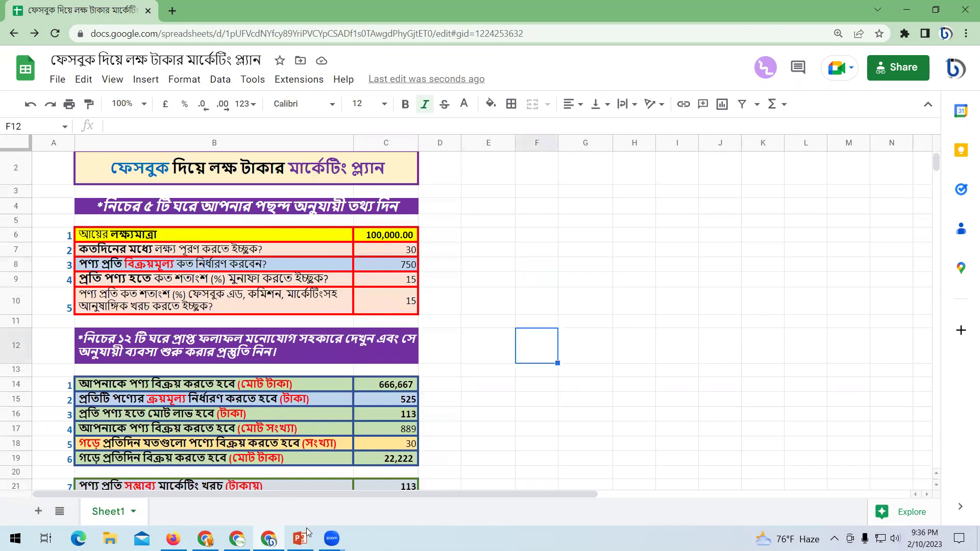
pyautogui.hotkey('alt', 'Tab')
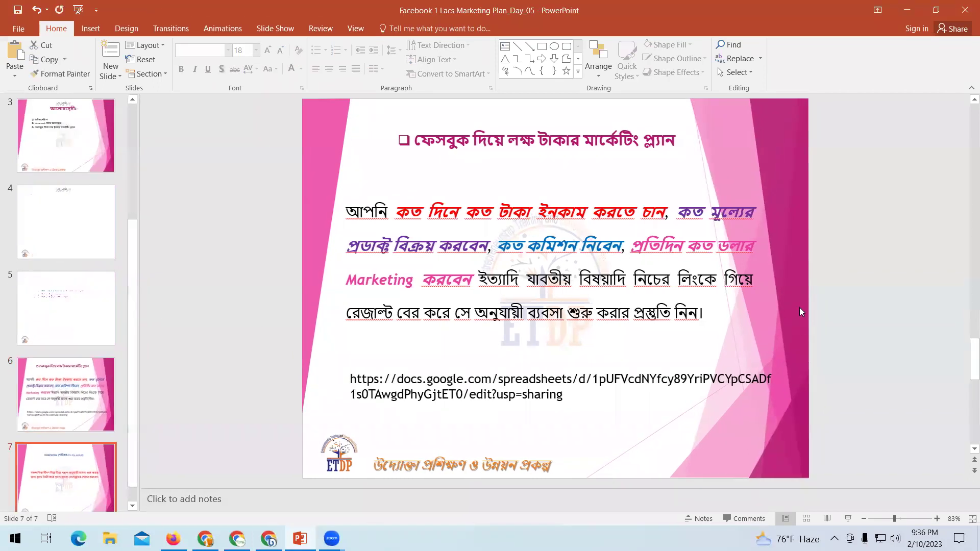
pyautogui.scroll(-1, 799, 307)
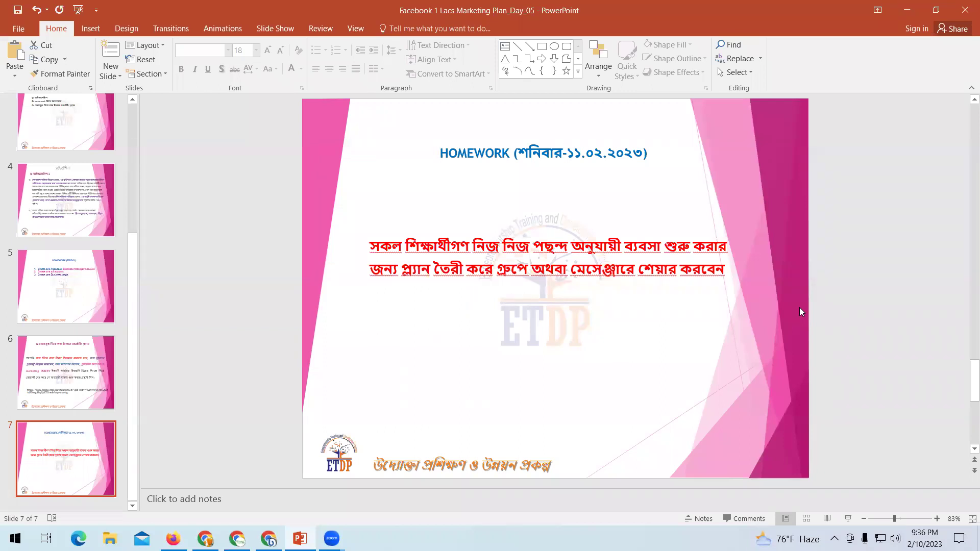
pyautogui.hotkey('alt', 'Tab')
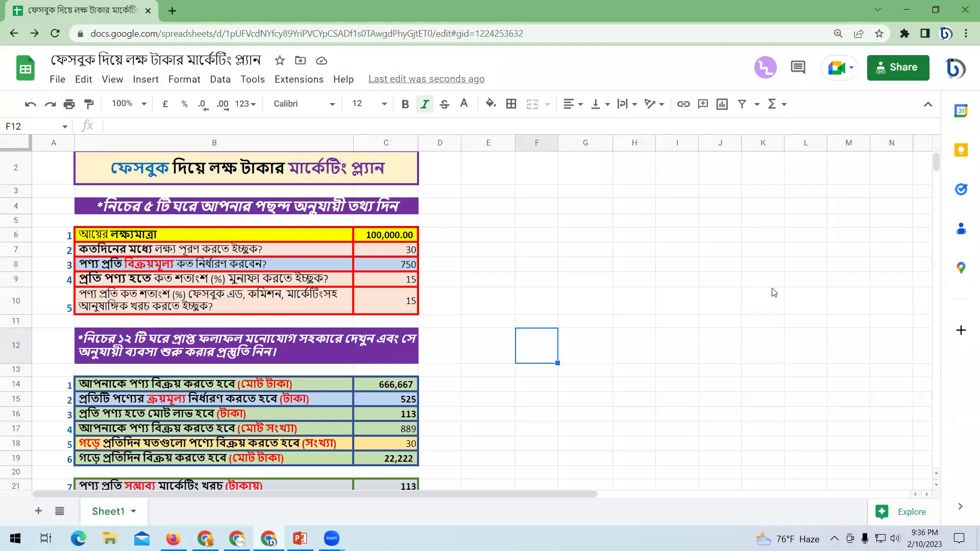
# Review the plan's inputs and results around C6, then return to PowerPoint's homework slide.
pyautogui.scroll(-1, 684, 292)
pyautogui.scroll(1, 682, 294)
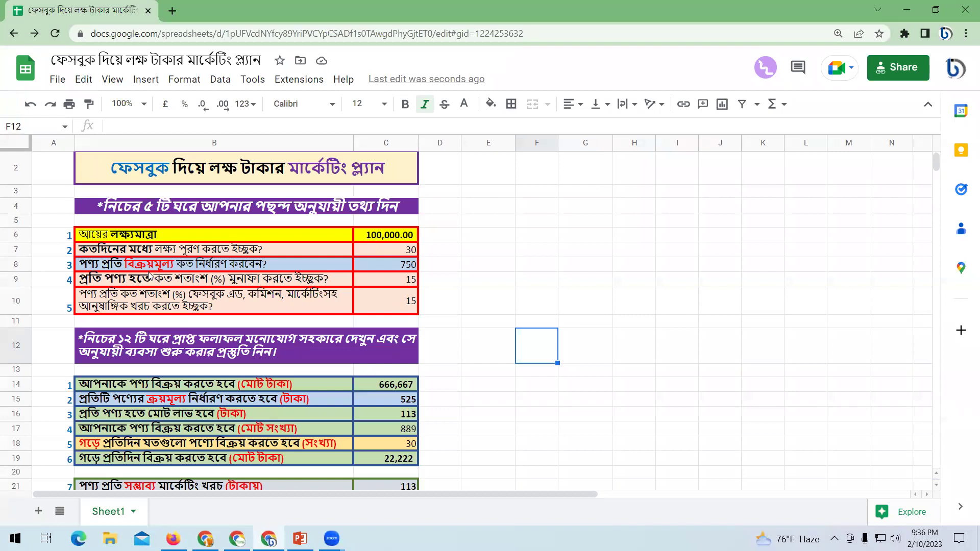
pyautogui.click(475, 239)
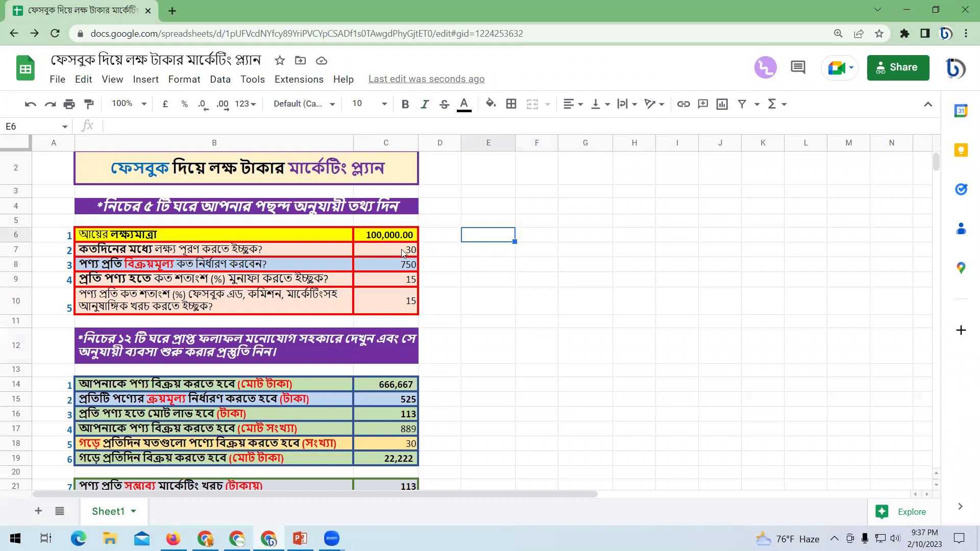
pyautogui.click(529, 282)
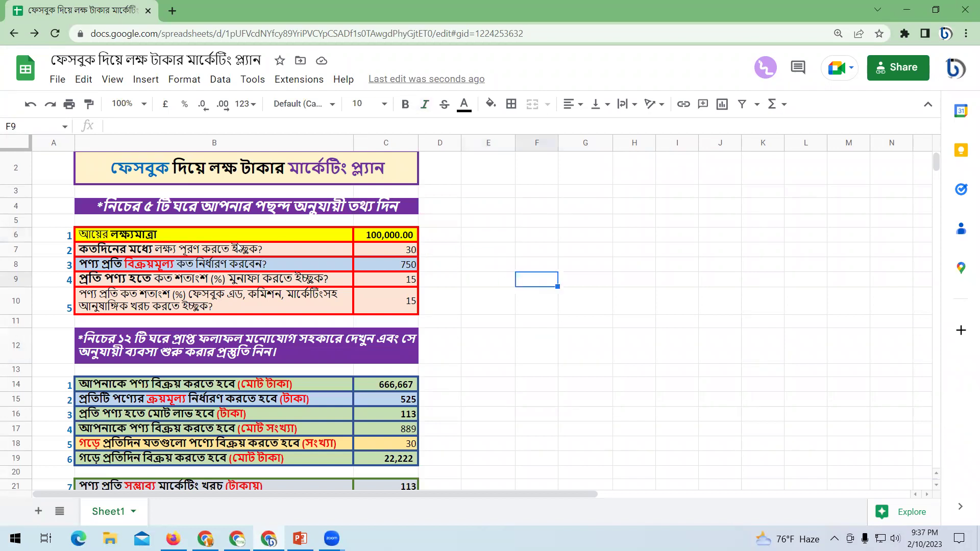
pyautogui.scroll(1, 217, 246)
pyautogui.scroll(-3, 341, 266)
pyautogui.scroll(3, 341, 265)
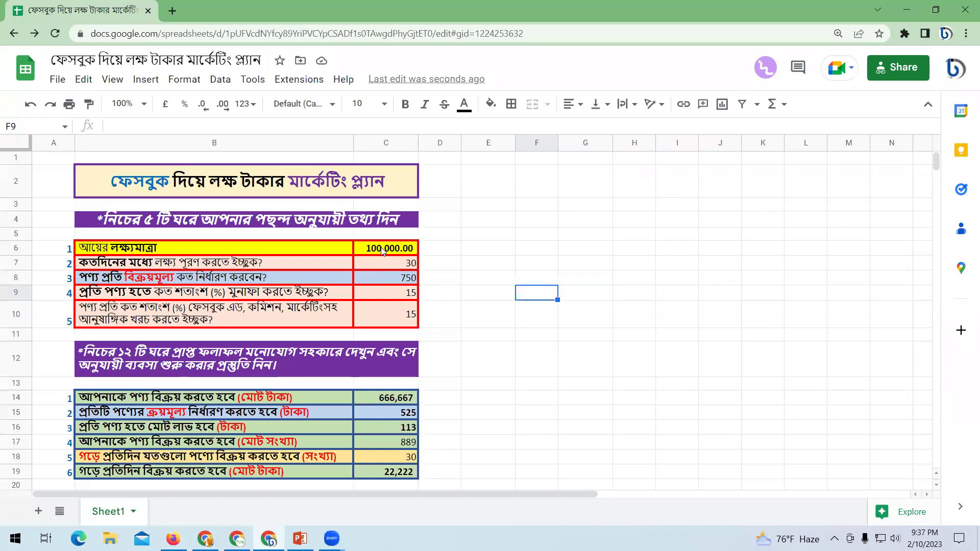
pyautogui.click(403, 249)
pyautogui.scroll(-1, 444, 349)
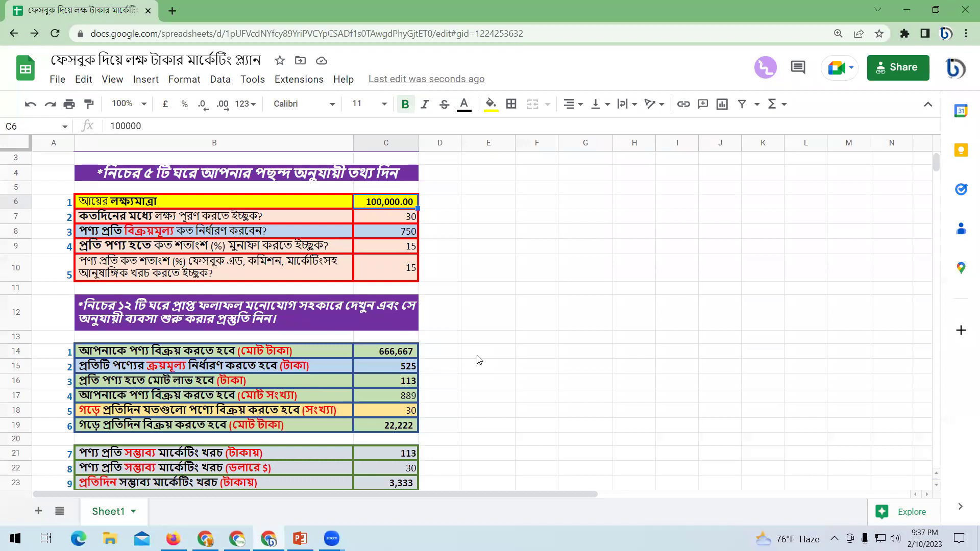
pyautogui.click(512, 306)
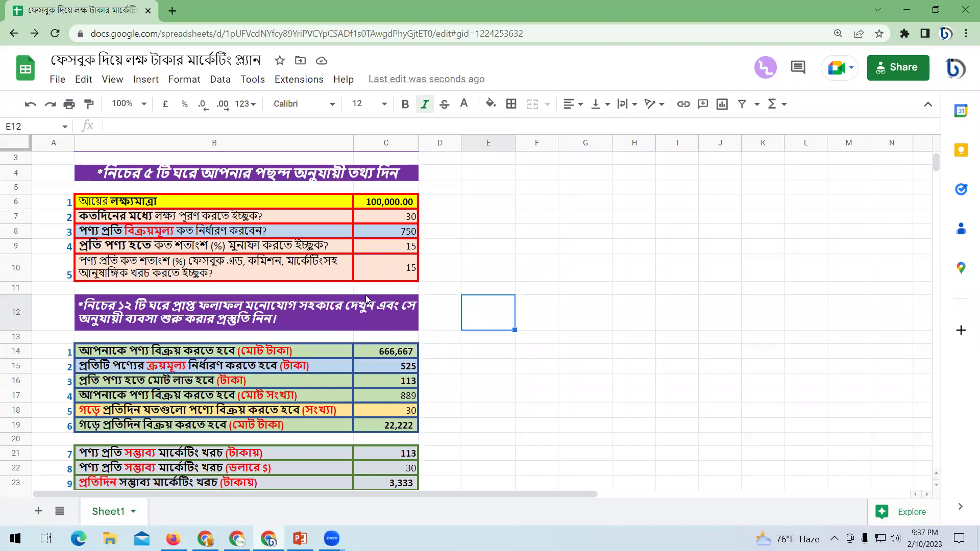
pyautogui.scroll(1, 448, 302)
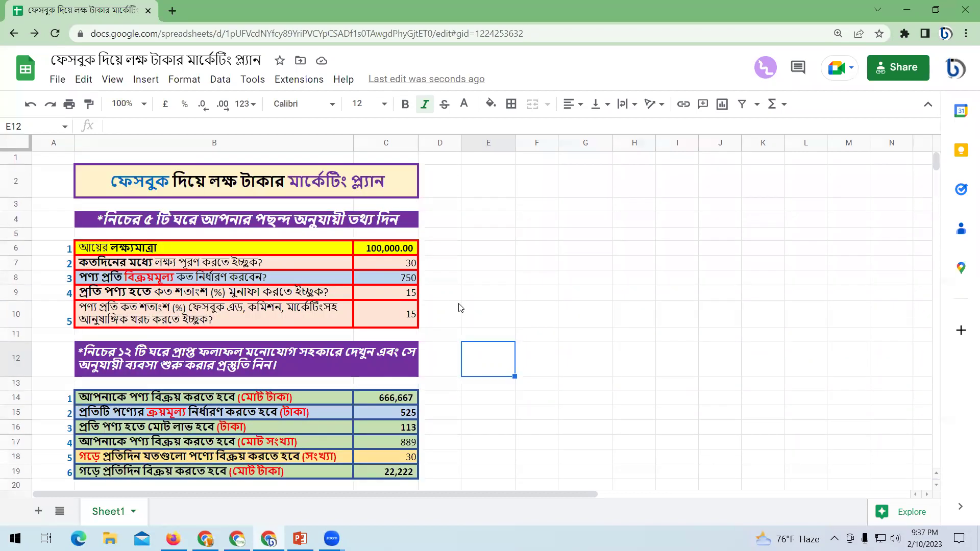
pyautogui.hotkey('alt', 'Tab')
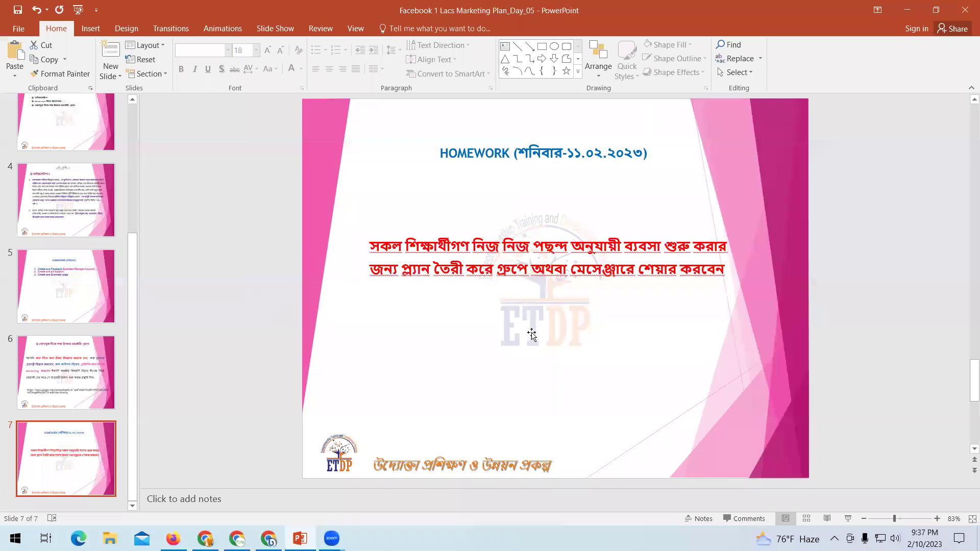
# Leave the homework slide and bring the marketing-plan spreadsheet back in Firefox.
pyautogui.click(532, 372)
pyautogui.click(389, 346)
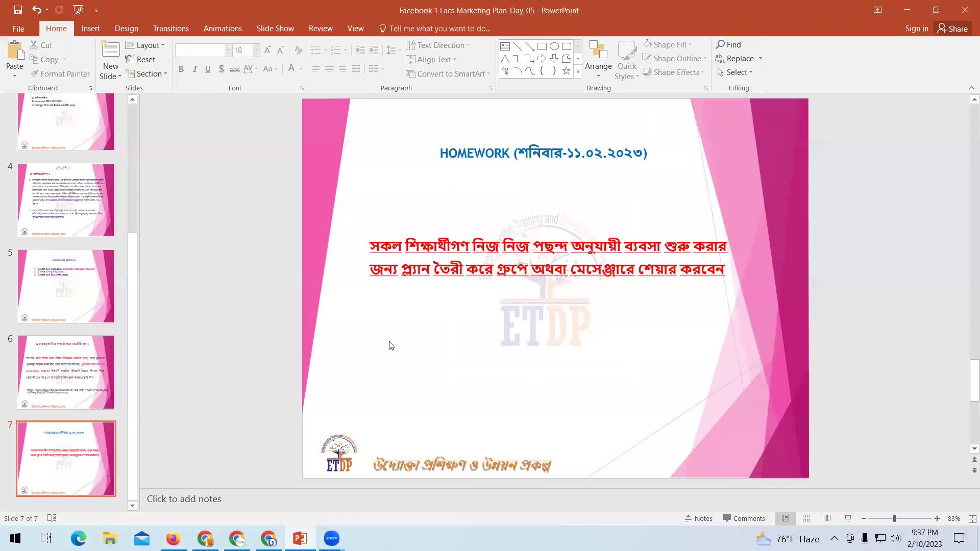
pyautogui.click(134, 387)
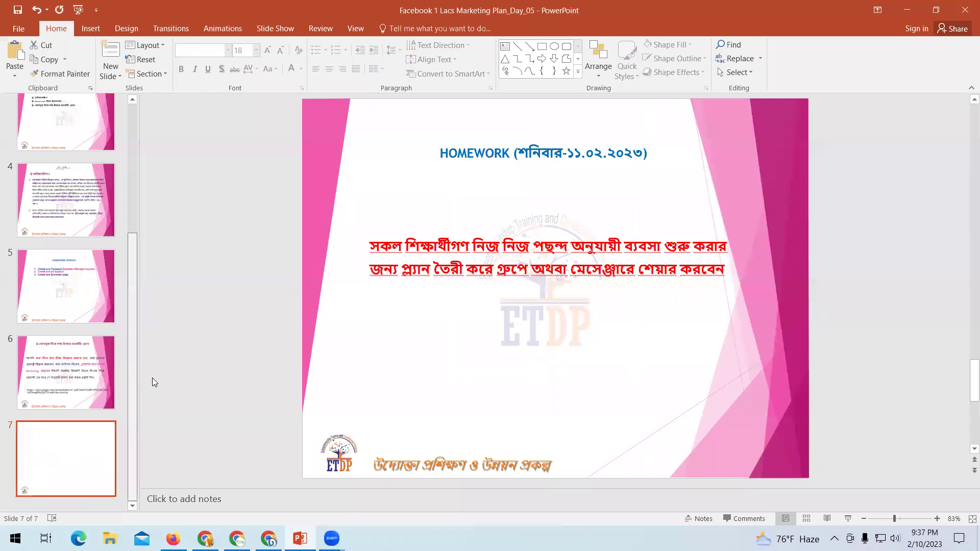
pyautogui.scroll(4, 126, 322)
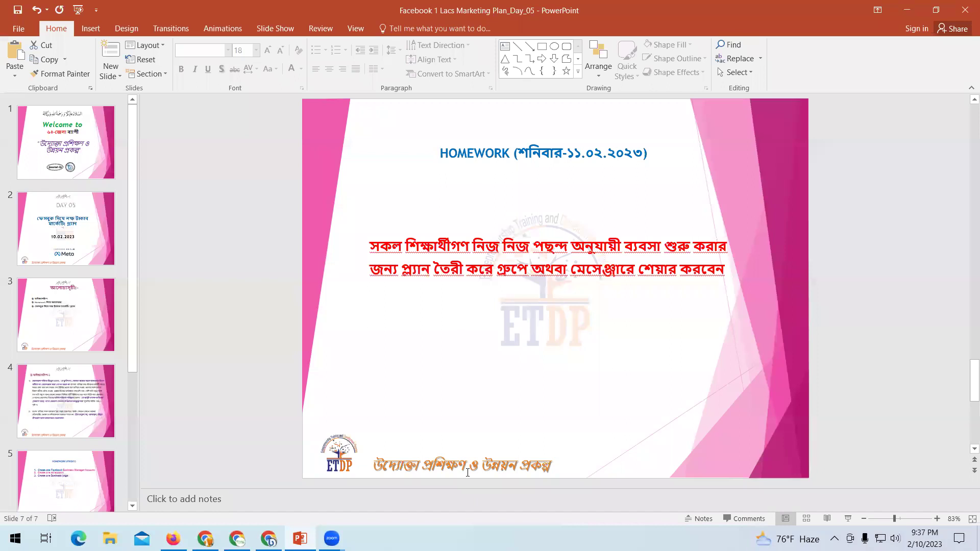
pyautogui.hotkey('alt', 'Tab')
pyautogui.click(565, 348)
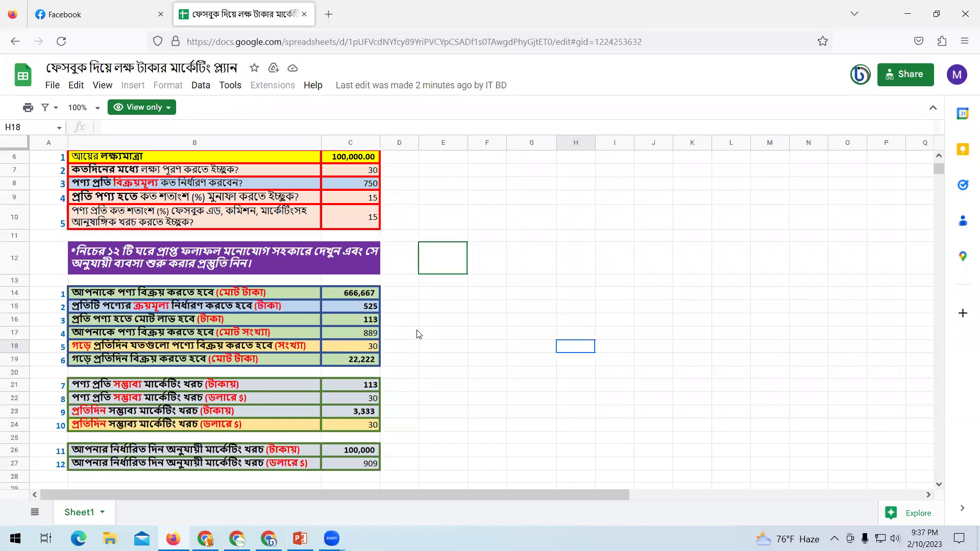
# Go from the Facebook tab to business.facebook.com through the address bar.
pyautogui.click(80, 14)
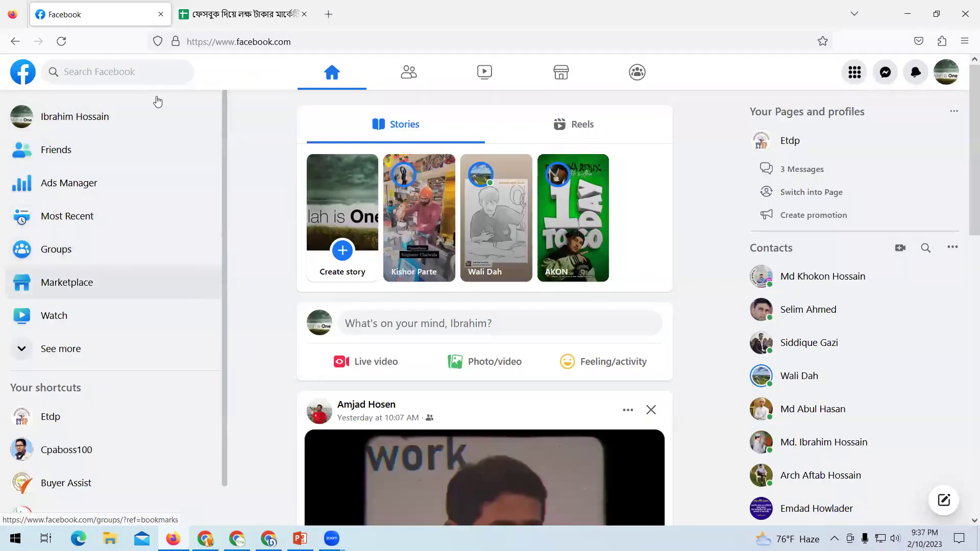
pyautogui.click(331, 43)
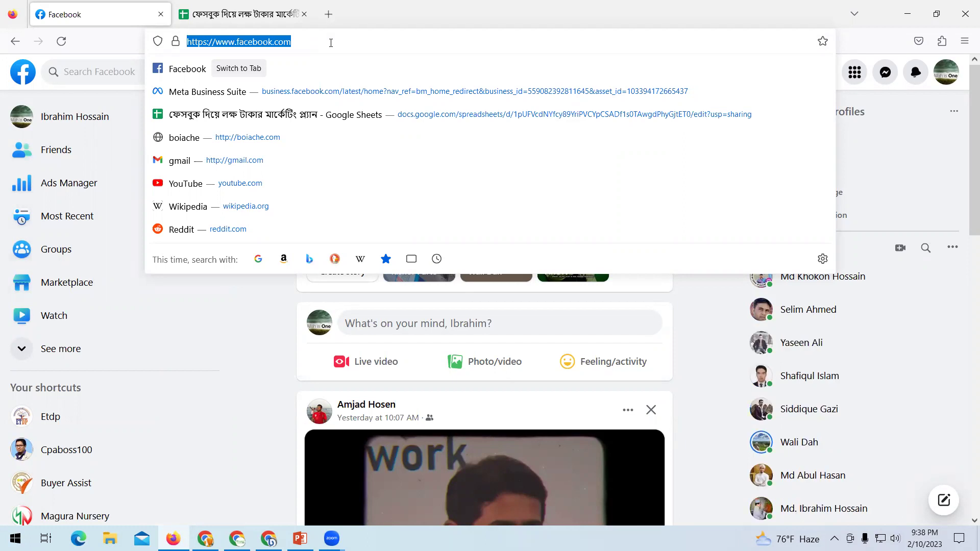
pyautogui.press('Escape')
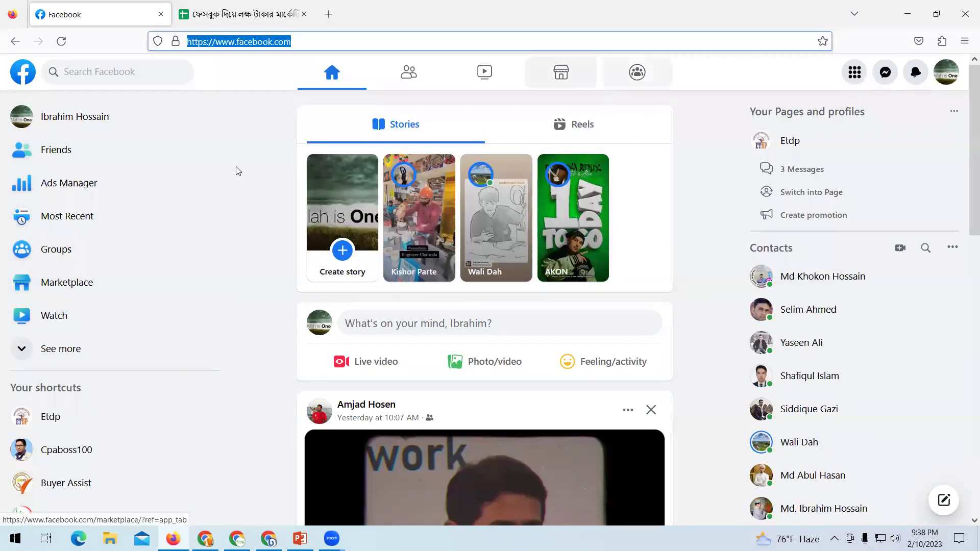
pyautogui.click(254, 118)
pyautogui.click(301, 43)
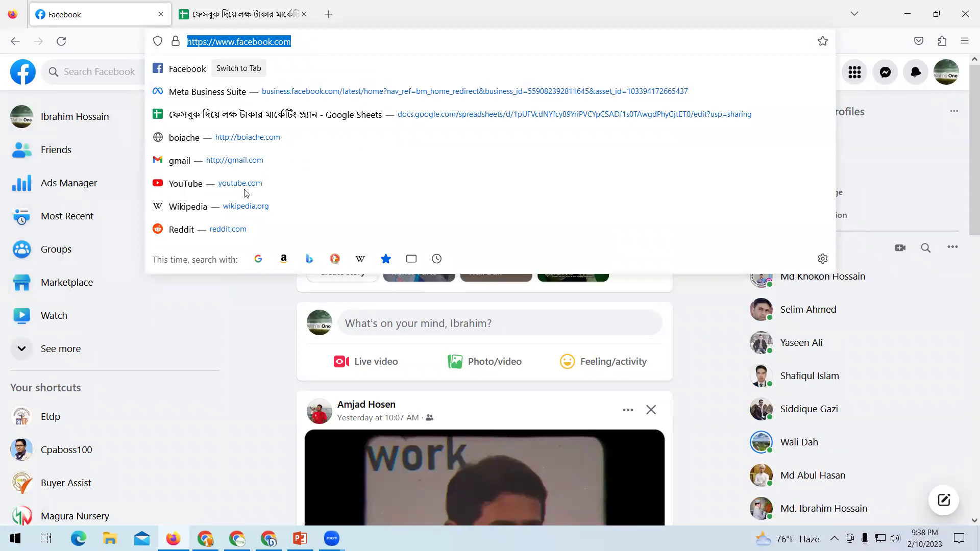
pyautogui.click(201, 350)
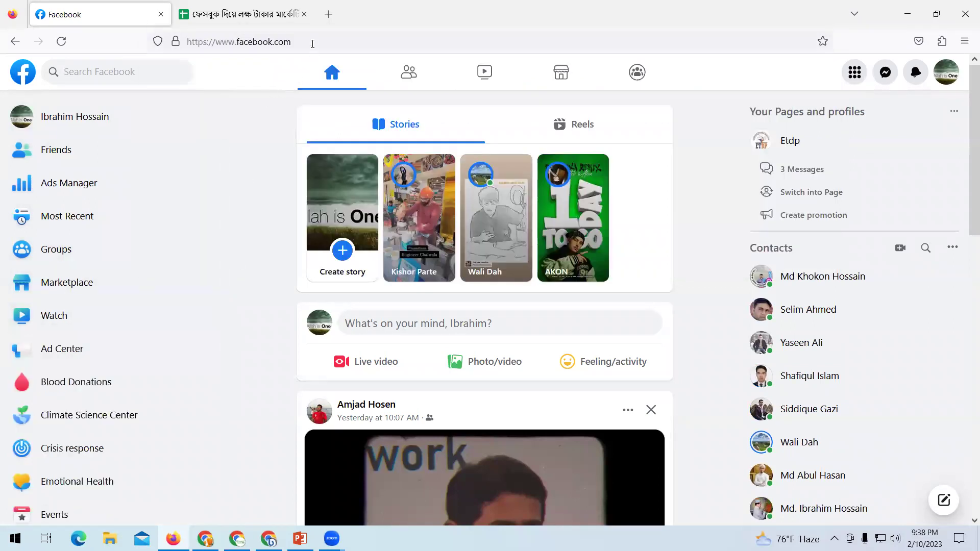
pyautogui.click(313, 44)
pyautogui.write('business')
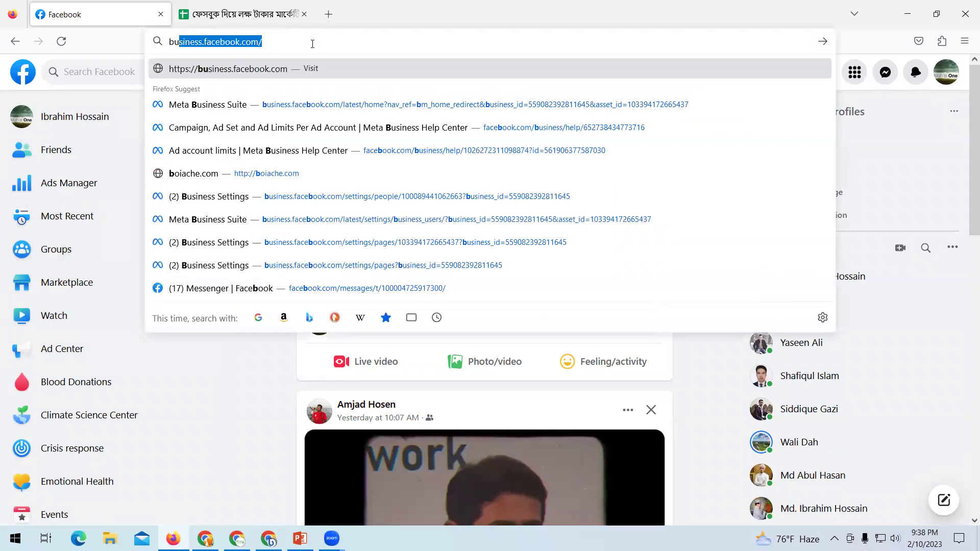
pyautogui.press('Return')
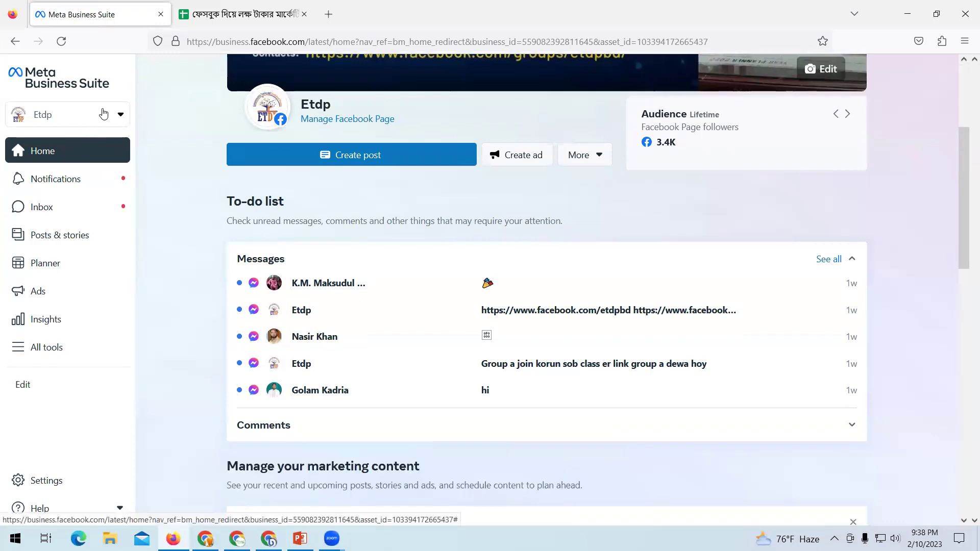
# Pick the ILA business account from the Etdp account list and open its settings.
pyautogui.click(114, 120)
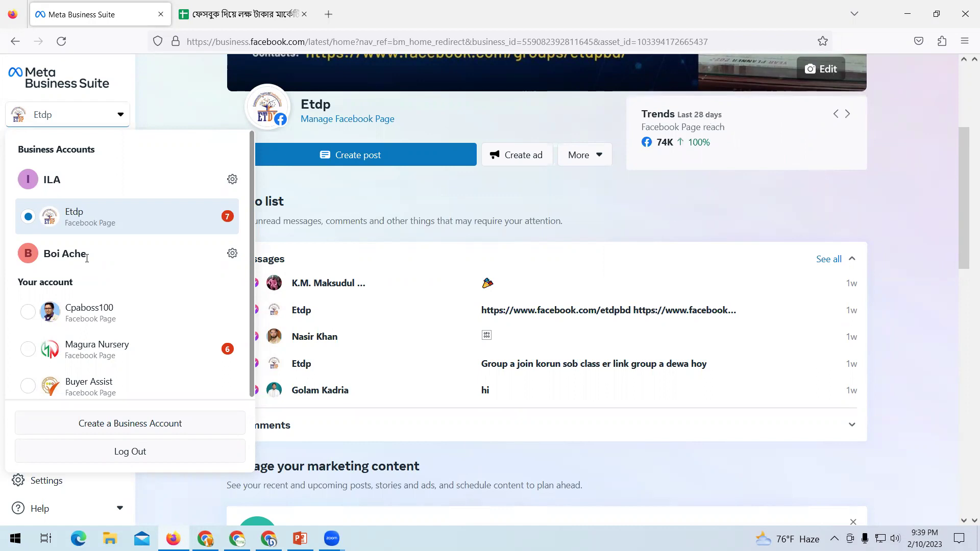
pyautogui.click(231, 180)
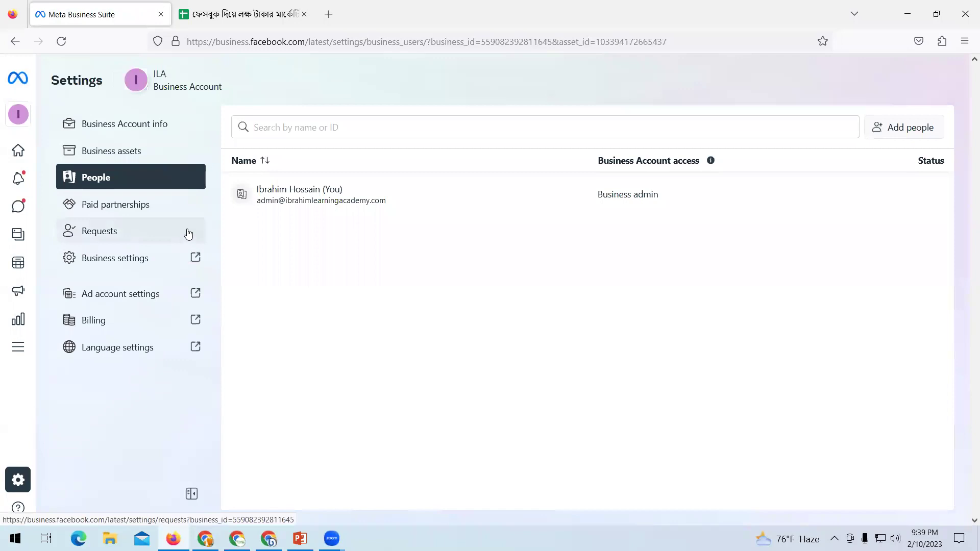
# Open Business settings in a new tab and list the Pages, showing Etdp and its two people.
pyautogui.click(104, 263)
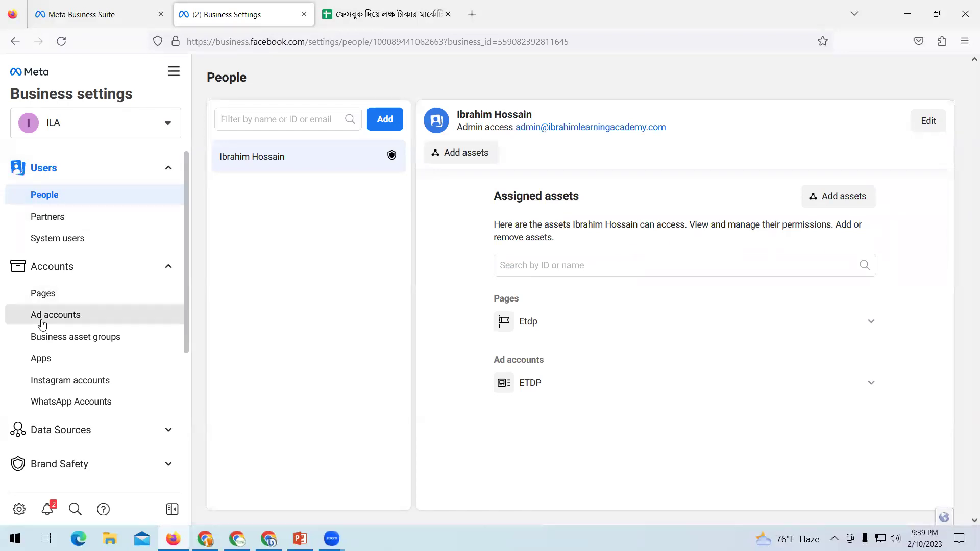
pyautogui.click(44, 294)
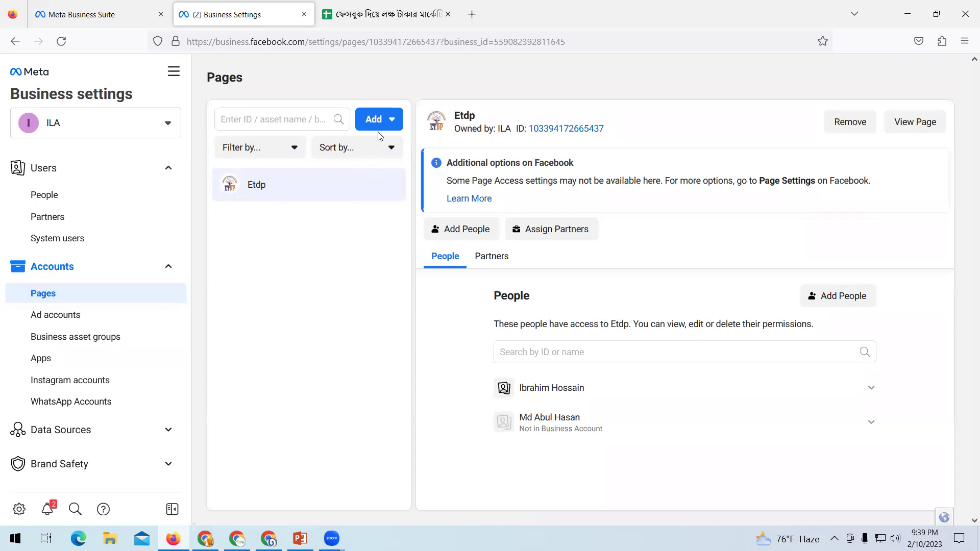
pyautogui.click(392, 122)
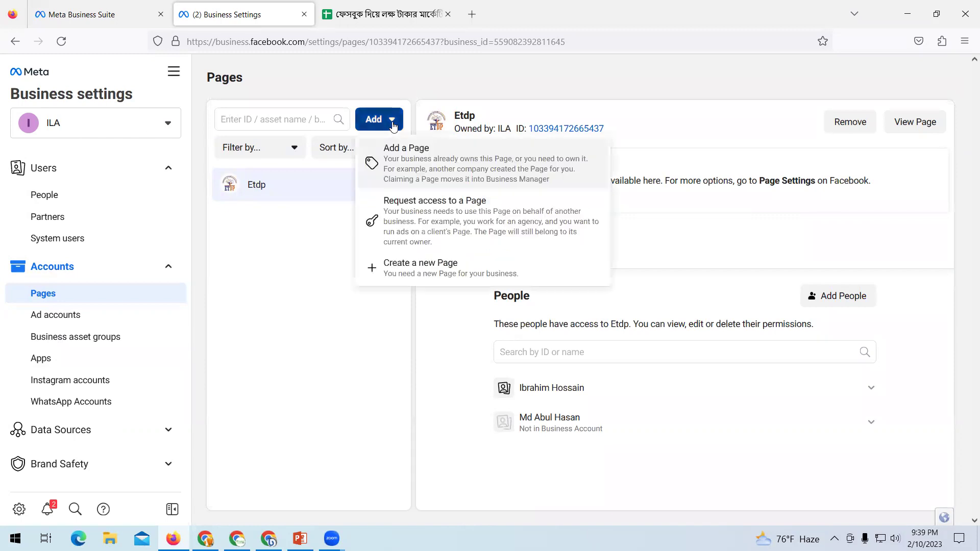
pyautogui.click(442, 173)
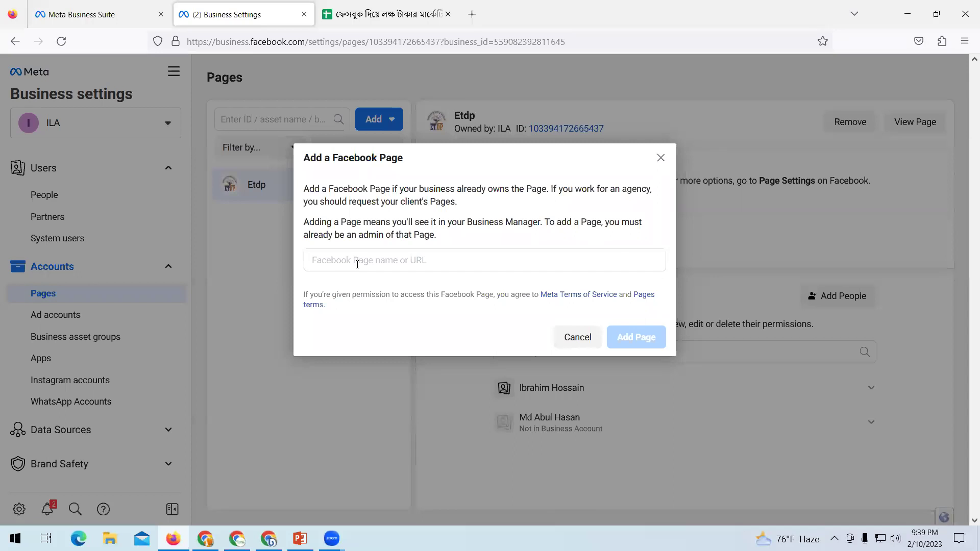
pyautogui.click(360, 260)
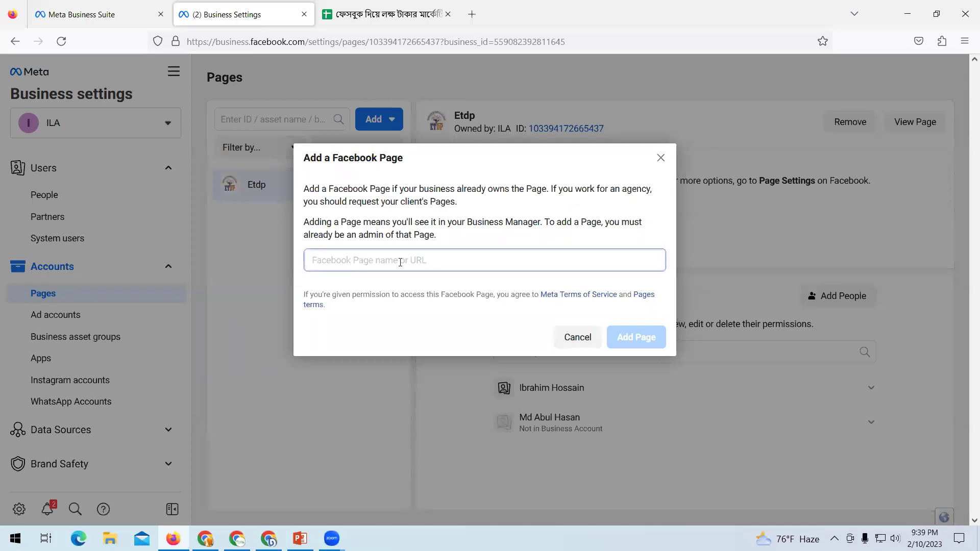
pyautogui.write('boiache')
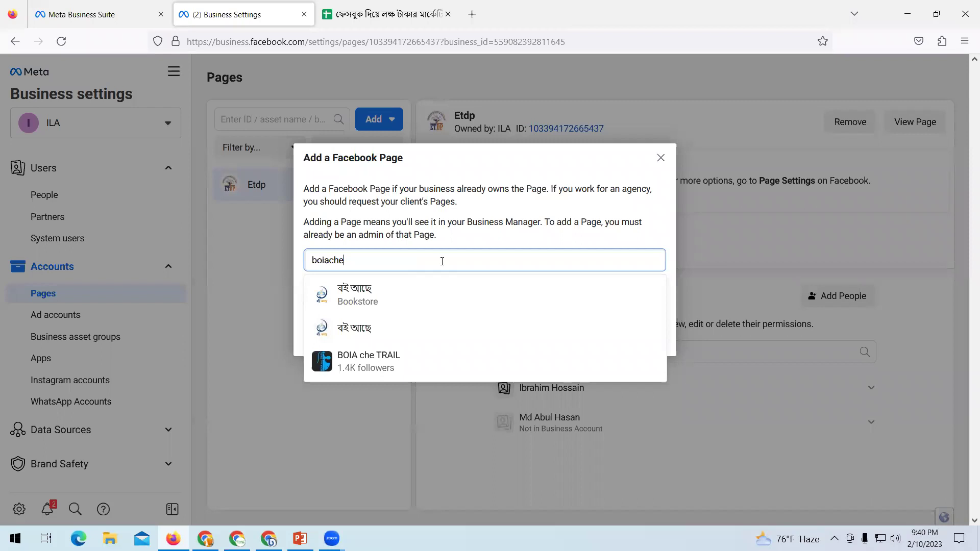
pyautogui.click(378, 334)
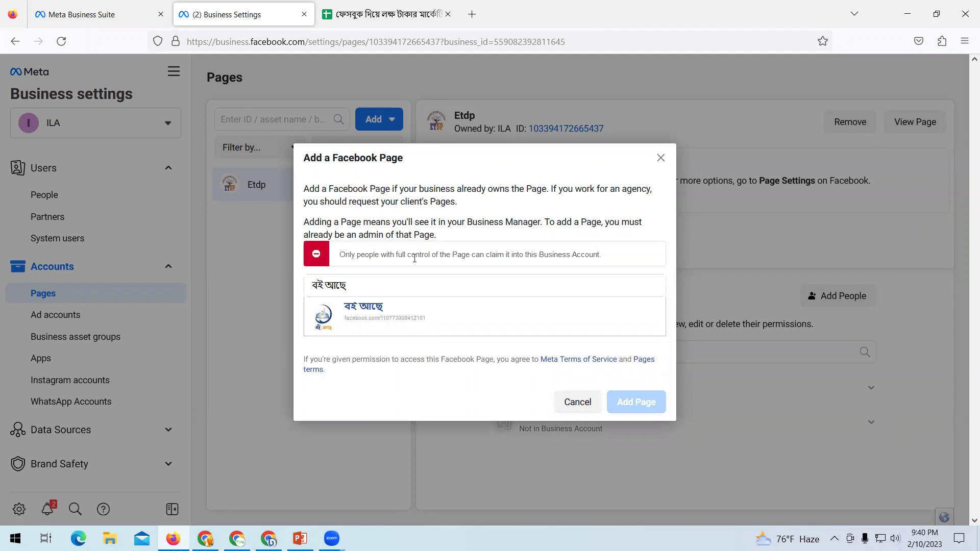
pyautogui.moveTo(399, 254); pyautogui.dragTo(631, 258)
pyautogui.click(631, 257)
pyautogui.moveTo(337, 262); pyautogui.dragTo(618, 261)
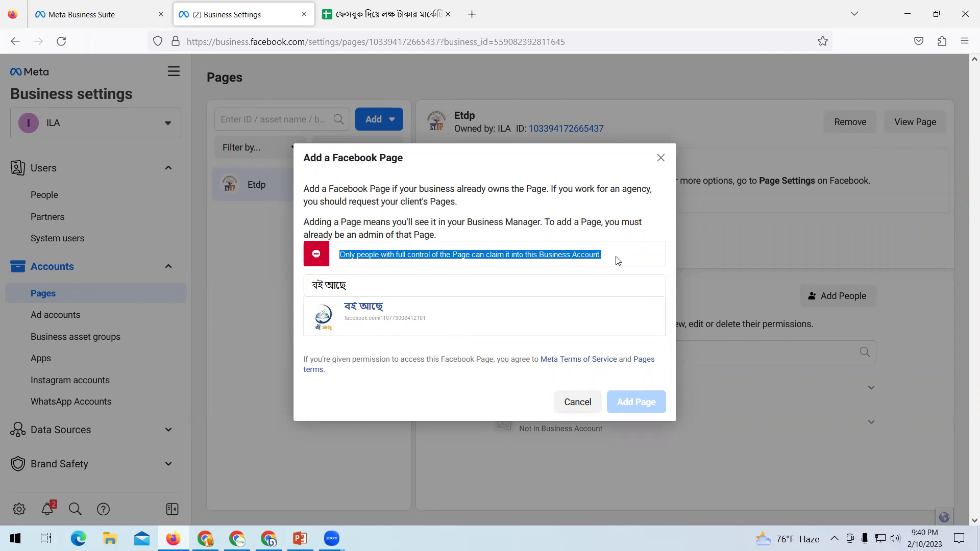
pyautogui.click(661, 159)
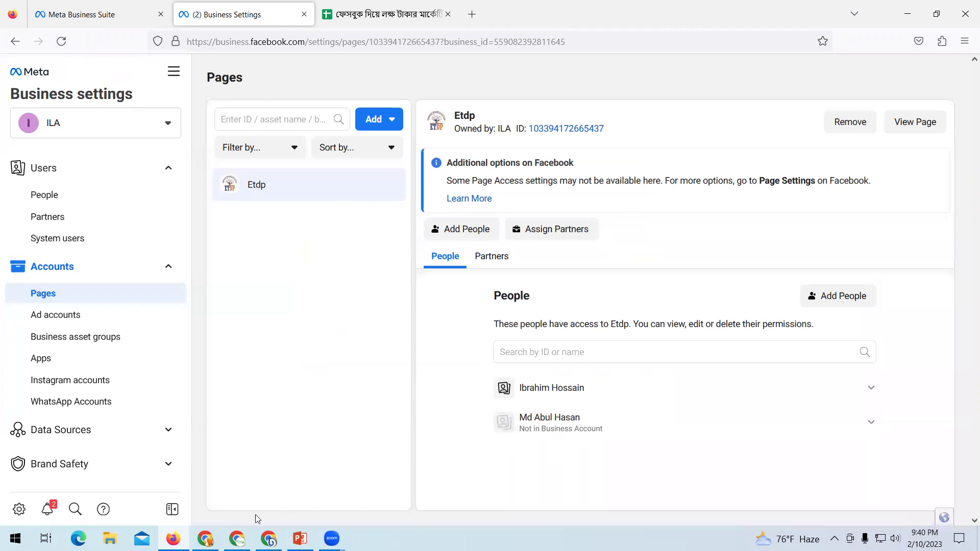
# In Facebook, open the Fresh Ponno BD page from the full list of managed Pages.
pyautogui.click(205, 538)
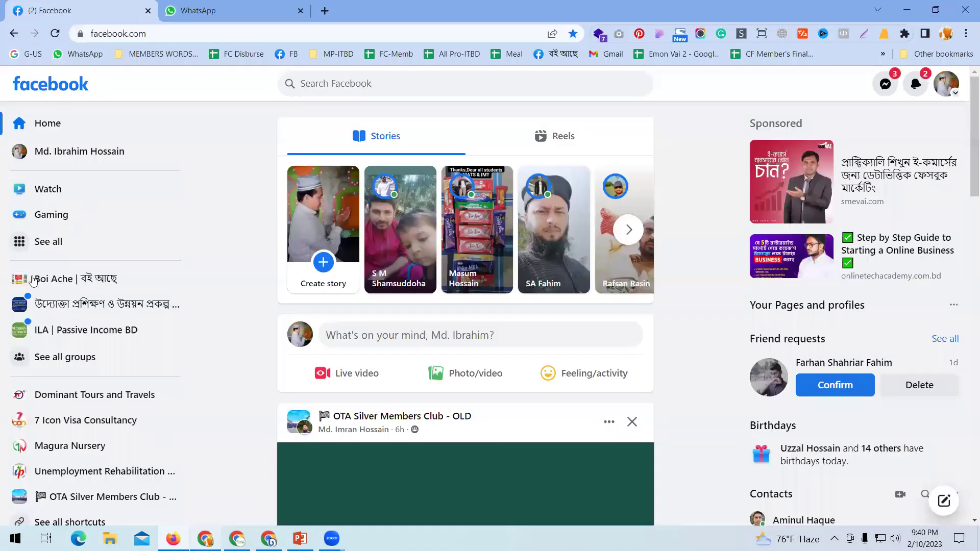
pyautogui.click(29, 241)
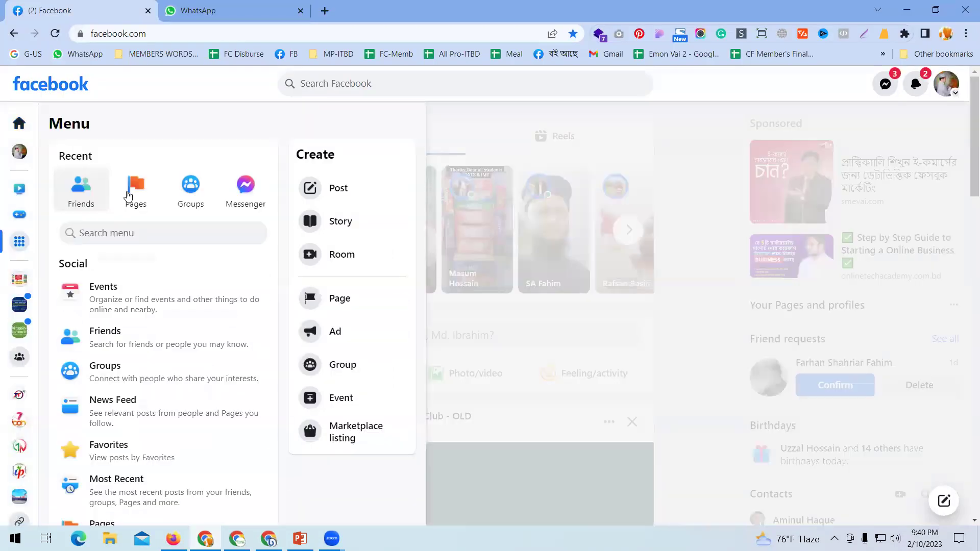
pyautogui.click(129, 194)
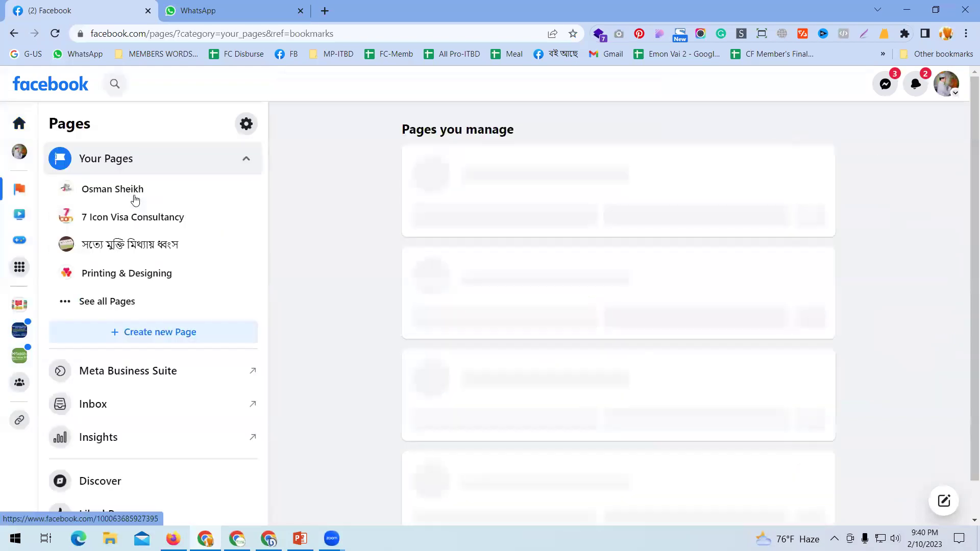
pyautogui.click(97, 309)
pyautogui.scroll(-5, 153, 340)
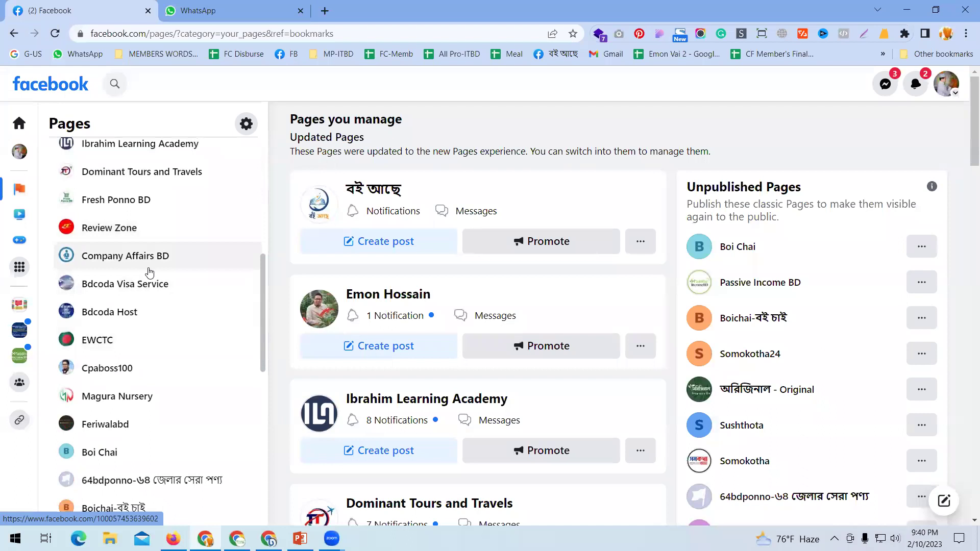
pyautogui.scroll(2, 148, 270)
pyautogui.click(121, 327)
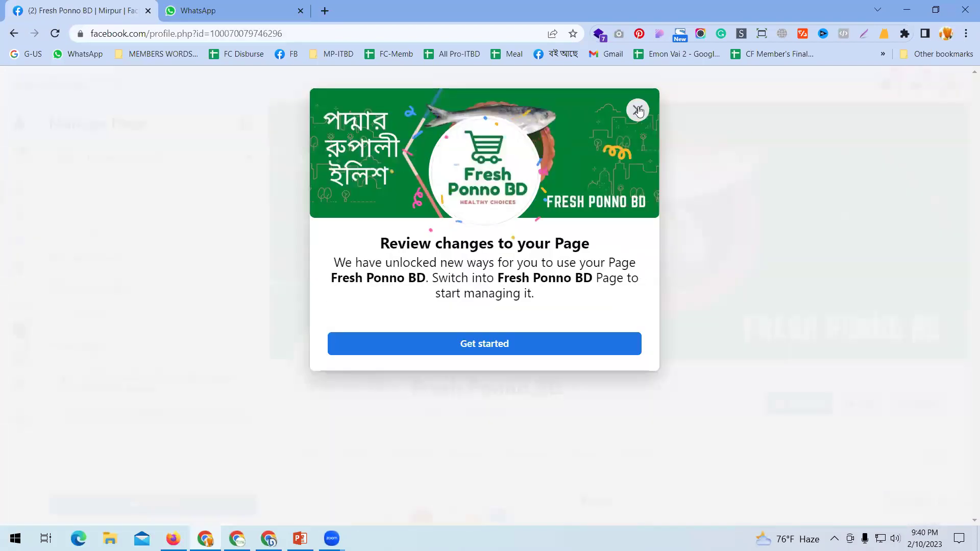
# Dismiss the review-changes notice and look over the page's 4 likes and 4 followers.
pyautogui.click(637, 110)
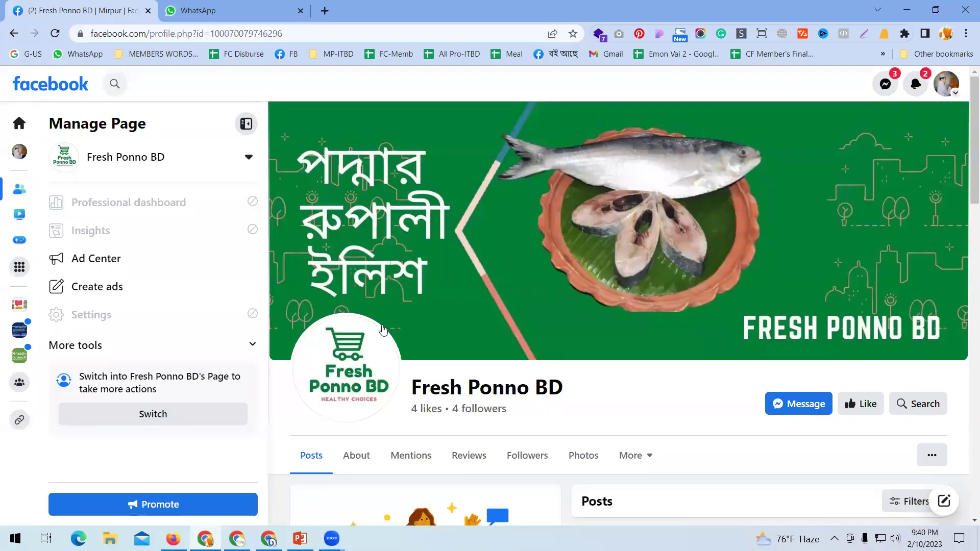
pyautogui.scroll(-2, 840, 435)
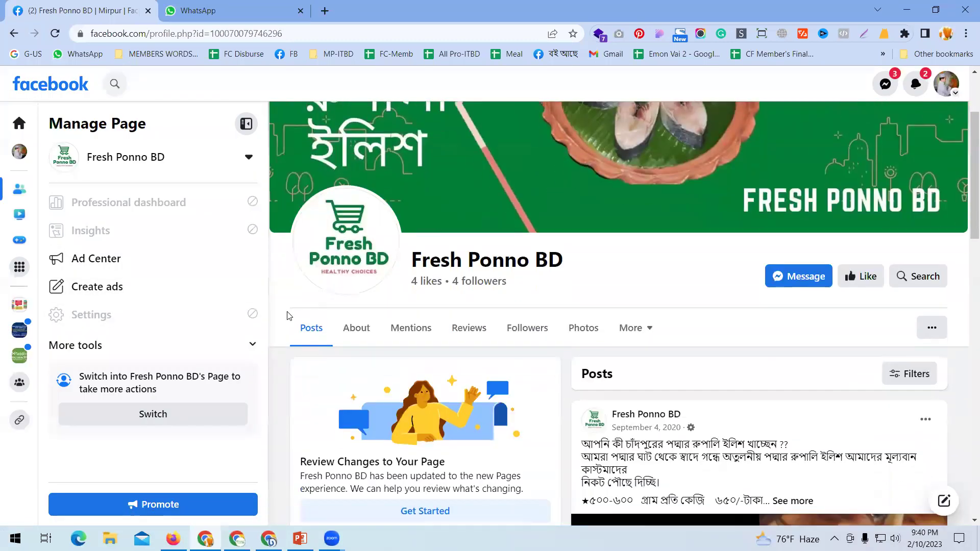
pyautogui.scroll(1, 837, 321)
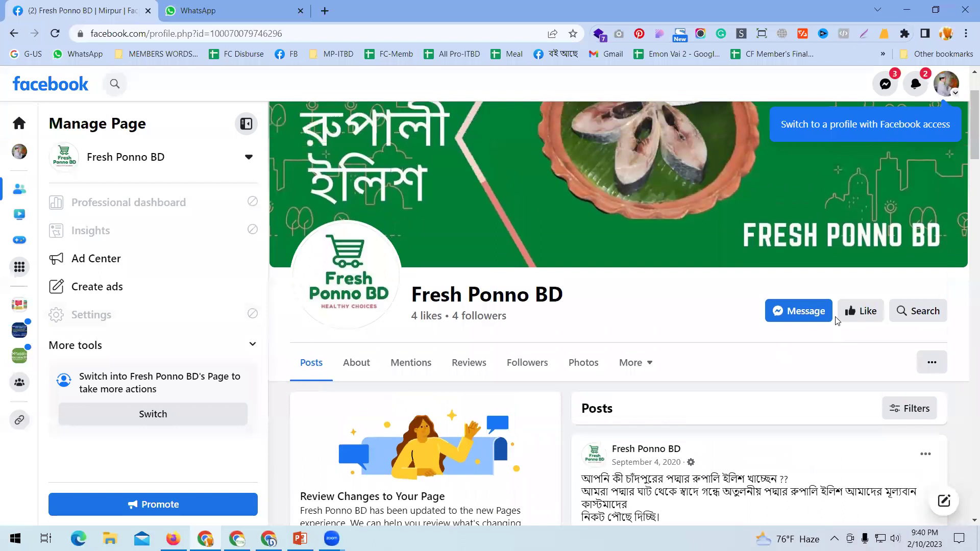
pyautogui.scroll(2, 837, 320)
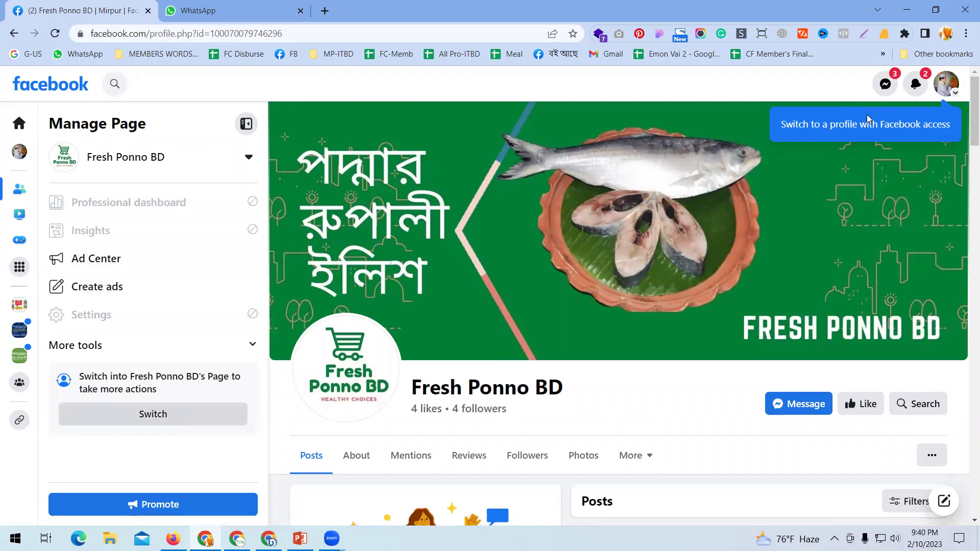
pyautogui.click(949, 86)
# Switch the Facebook session to act as the Fresh Ponno BD page.
pyautogui.click(841, 172)
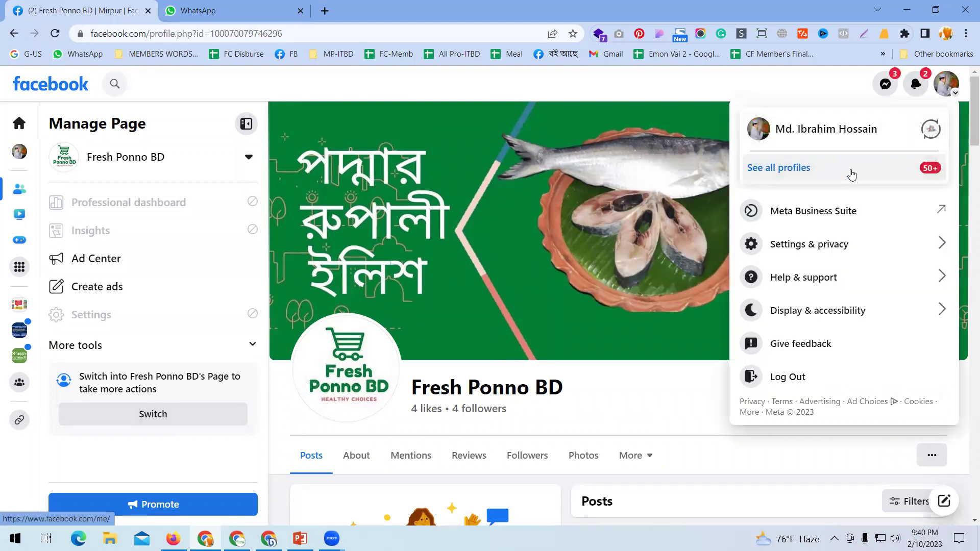
pyautogui.scroll(-5, 892, 349)
pyautogui.scroll(-1, 892, 349)
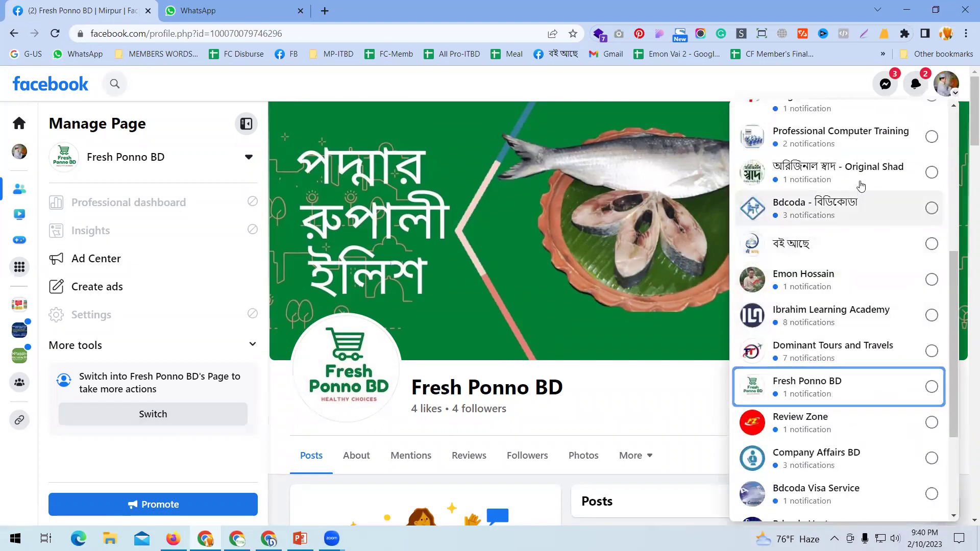
pyautogui.click(929, 386)
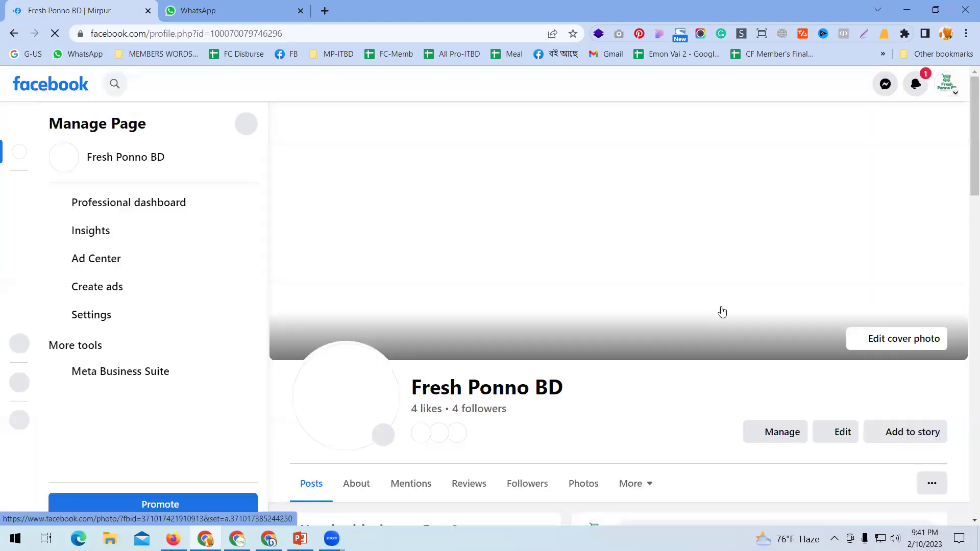
# Copy the Fresh Ponno BD page ID from the address bar and go back to Business settings.
pyautogui.scroll(-4, 722, 312)
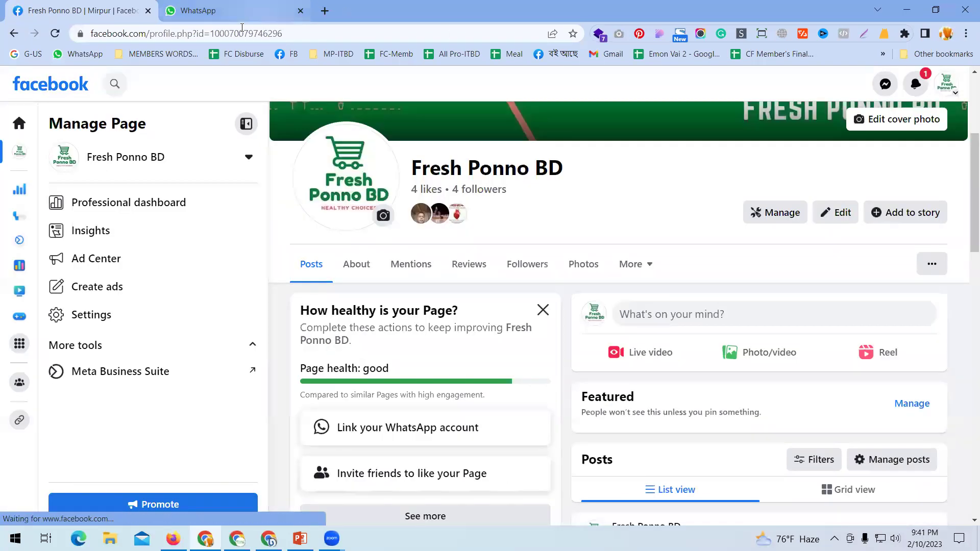
pyautogui.moveTo(214, 33); pyautogui.dragTo(322, 37)
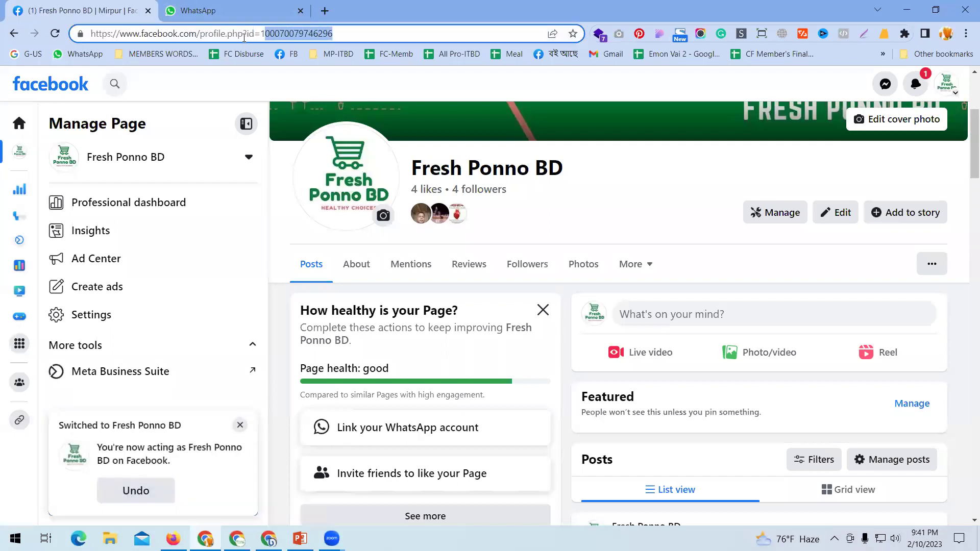
pyautogui.moveTo(261, 35); pyautogui.dragTo(379, 34)
pyautogui.hotkey('ctrl', 'c')
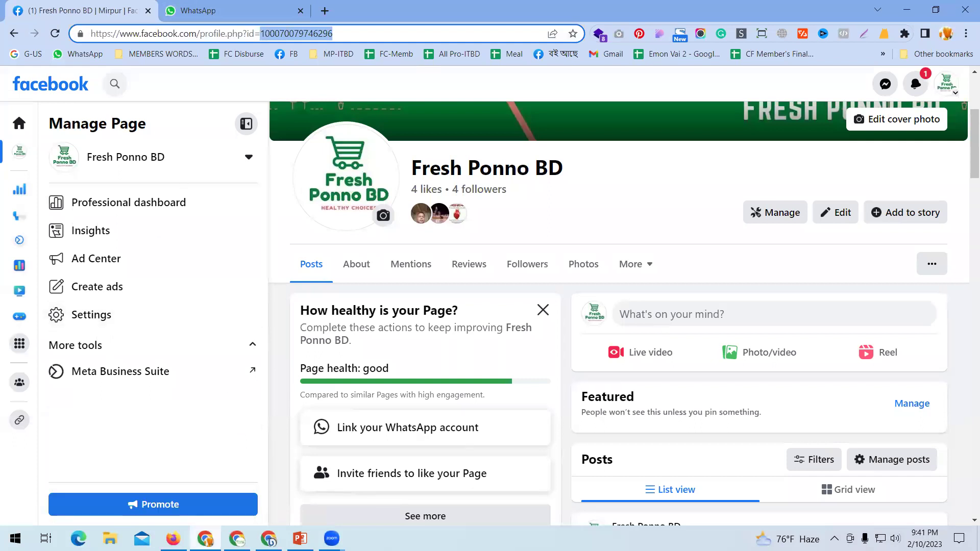
pyautogui.hotkey('alt', 'Tab')
pyautogui.click(392, 125)
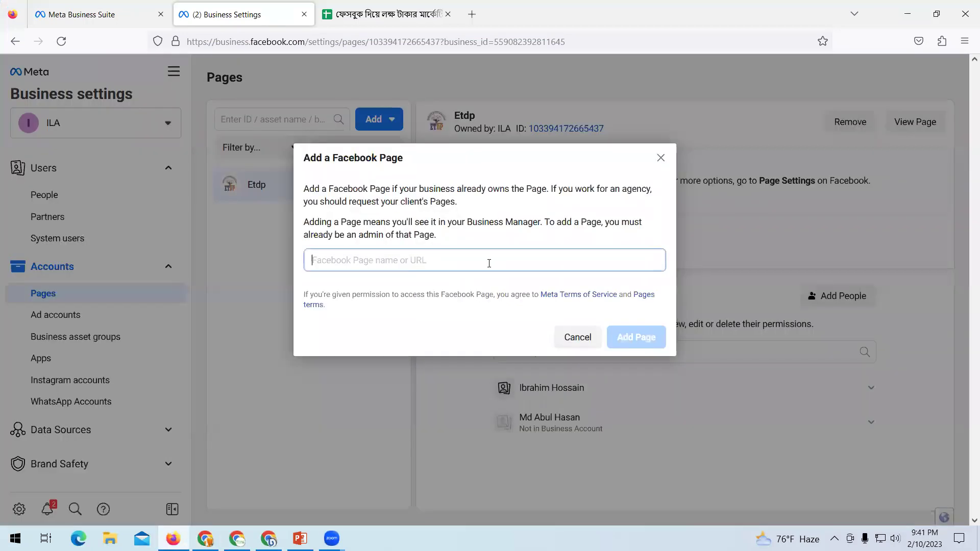
# Search for the Page by its pasted ID in the add and request-access dialogs; no match is found.
pyautogui.hotkey('ctrl', 'v')
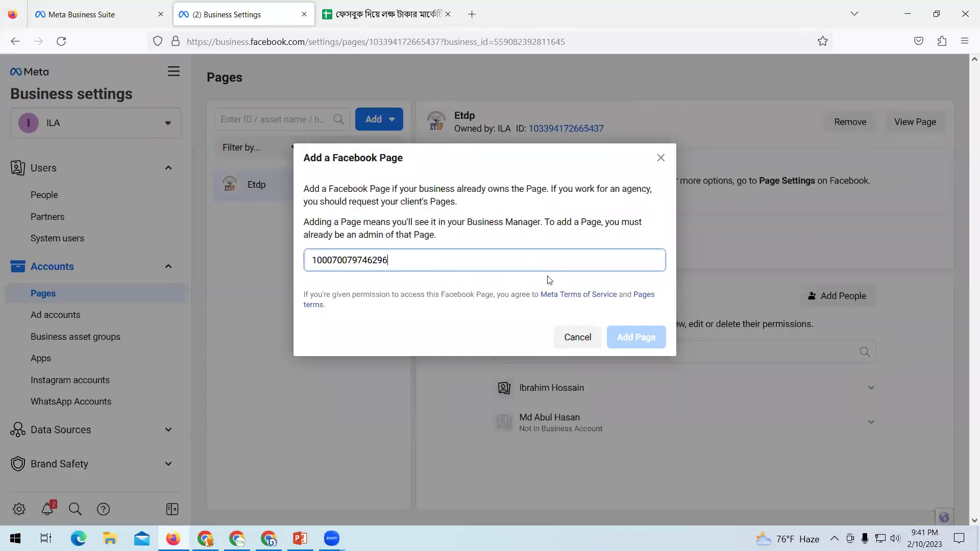
pyautogui.click(661, 157)
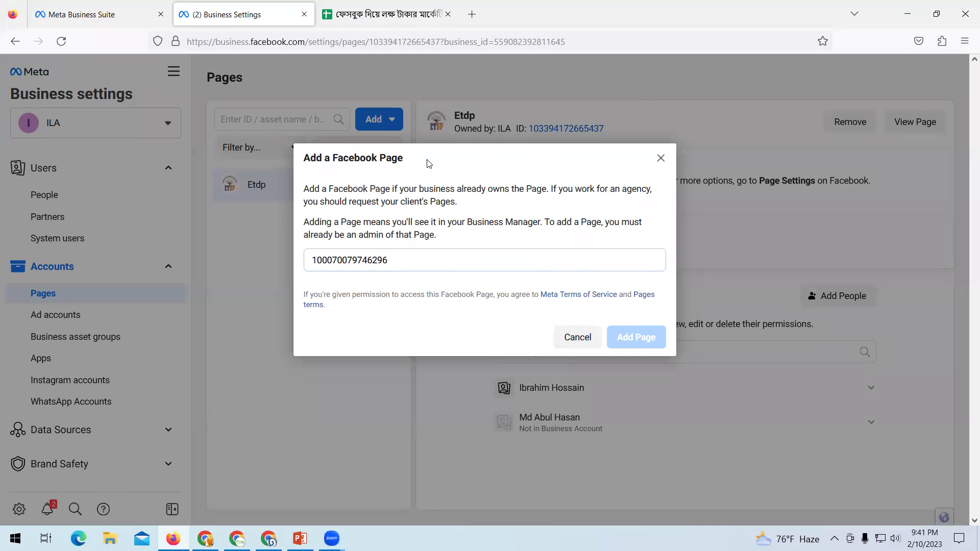
pyautogui.click(392, 124)
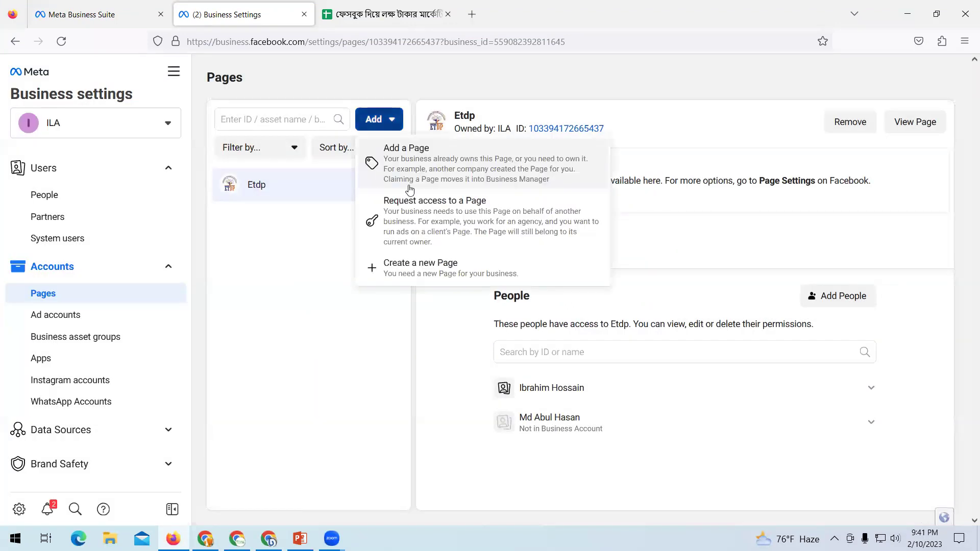
pyautogui.click(441, 223)
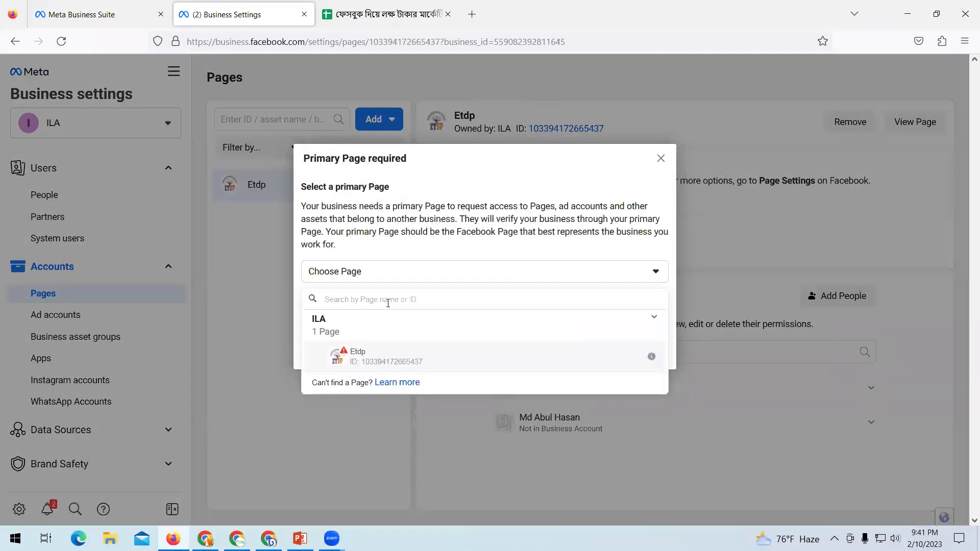
pyautogui.hotkey('ctrl', 'v')
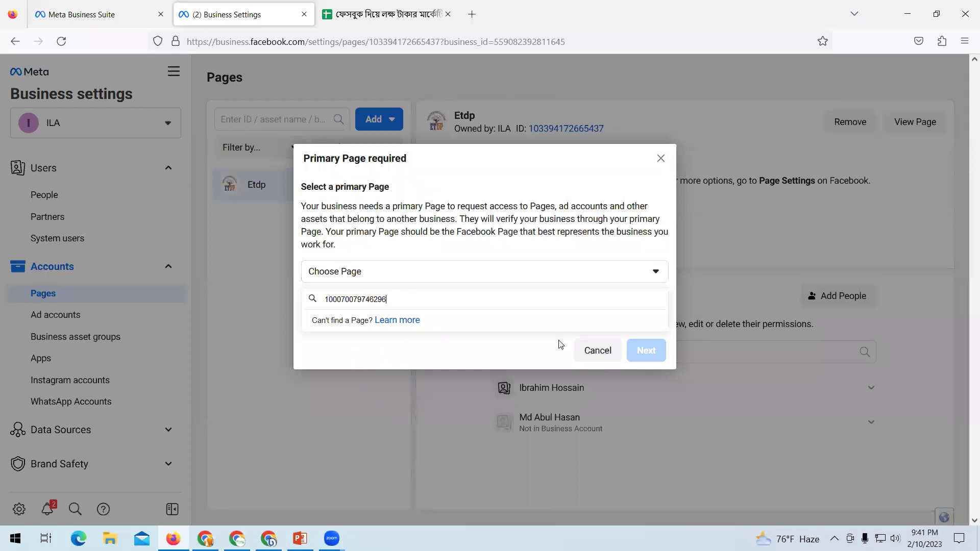
pyautogui.click(661, 159)
# Browse Fresh Ponno BD's Professional dashboard and Insights home.
pyautogui.hotkey('alt', 'Tab')
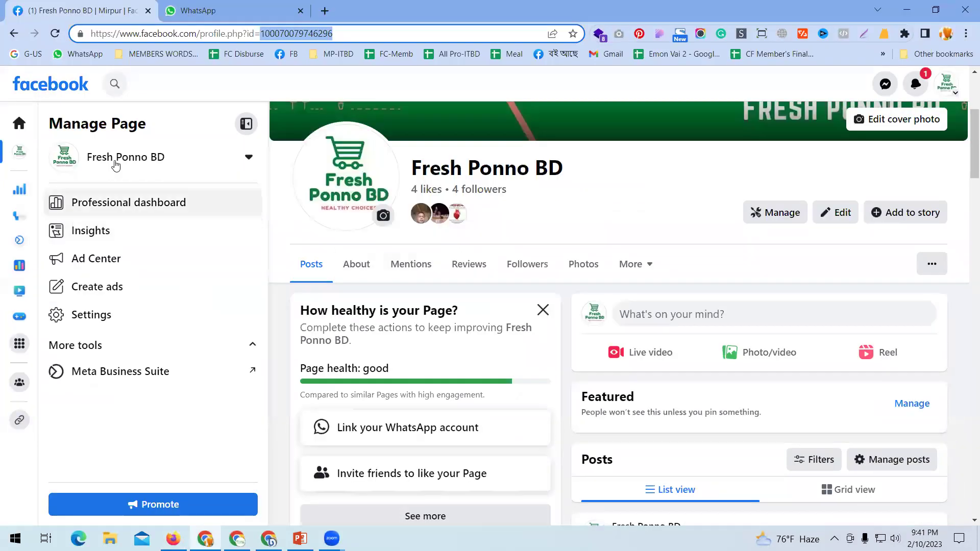
pyautogui.click(116, 160)
pyautogui.click(116, 163)
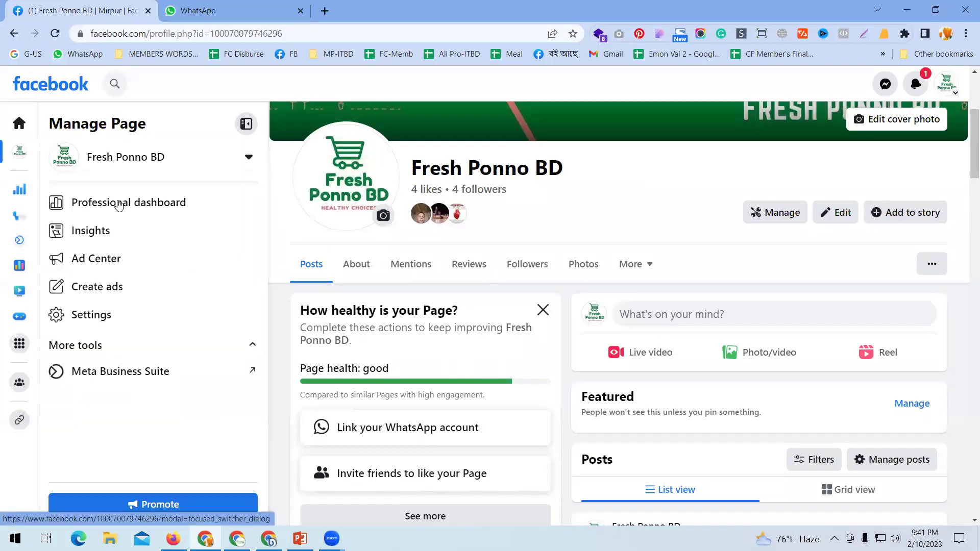
pyautogui.click(125, 196)
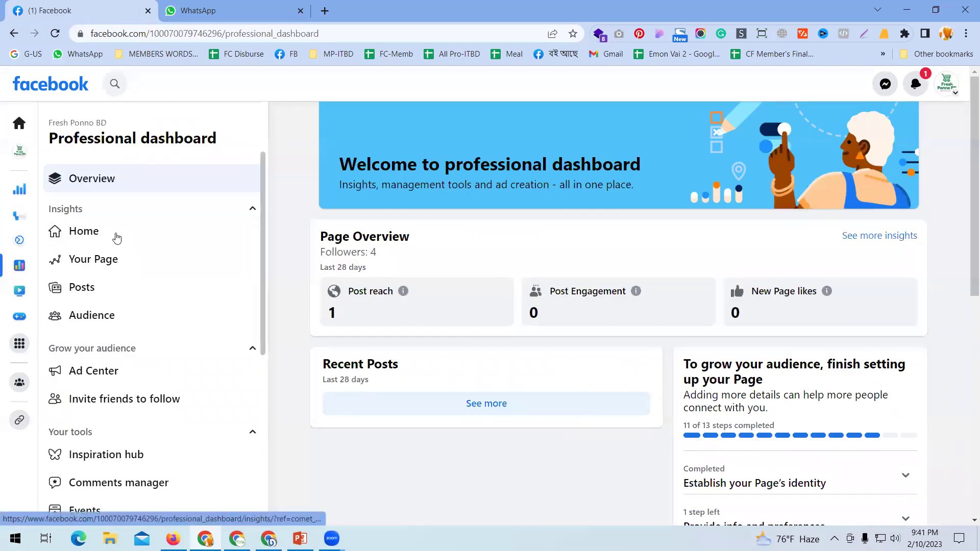
pyautogui.click(100, 236)
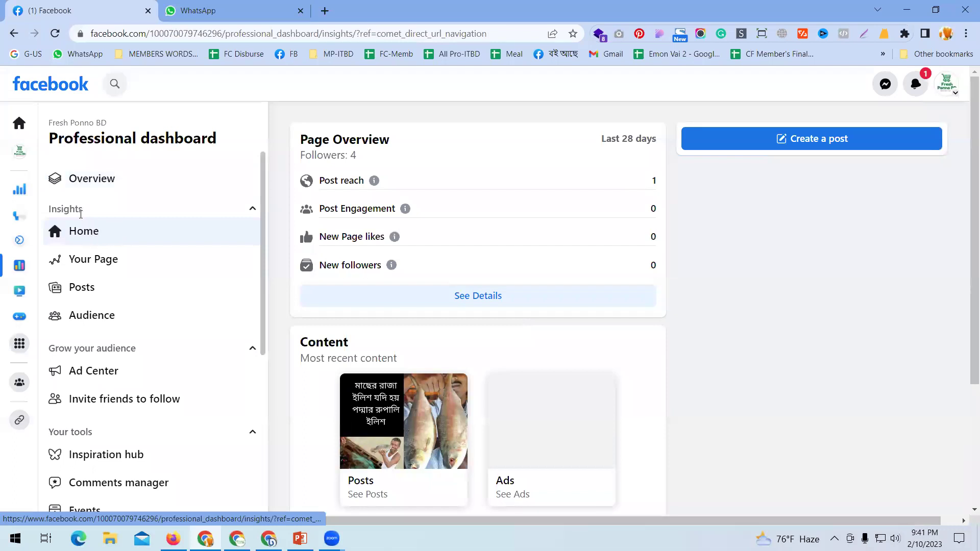
pyautogui.click(94, 180)
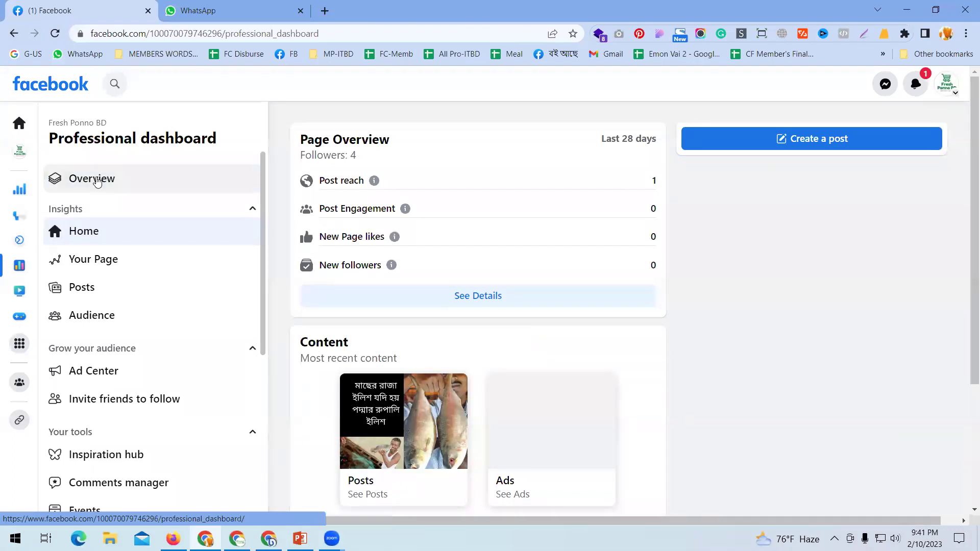
# Copy the Page name 'Fresh Ponno BD' and return to Business settings.
pyautogui.click(18, 152)
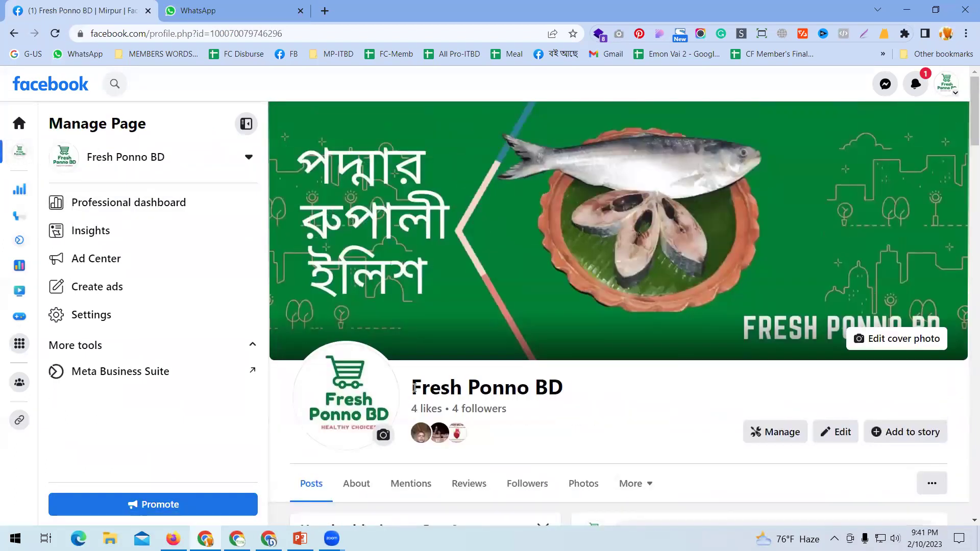
pyautogui.moveTo(411, 387); pyautogui.dragTo(655, 398)
pyautogui.hotkey('ctrl', 'c')
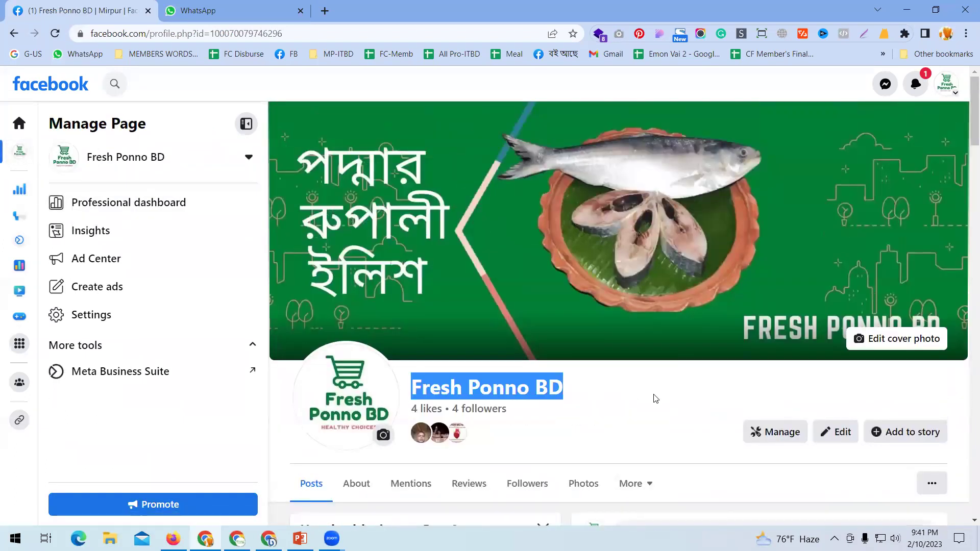
pyautogui.rightClick(560, 404)
pyautogui.click(699, 430)
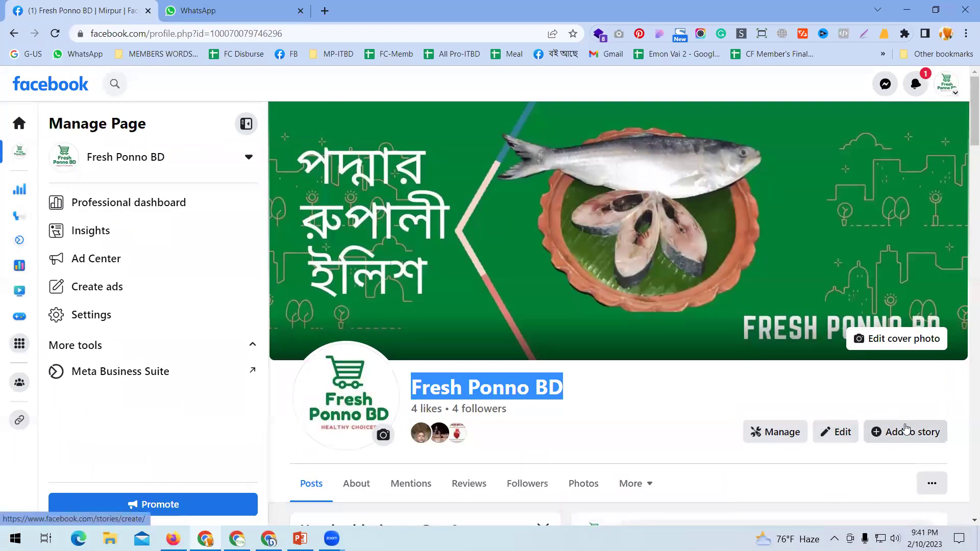
pyautogui.hotkey('alt', 'Tab')
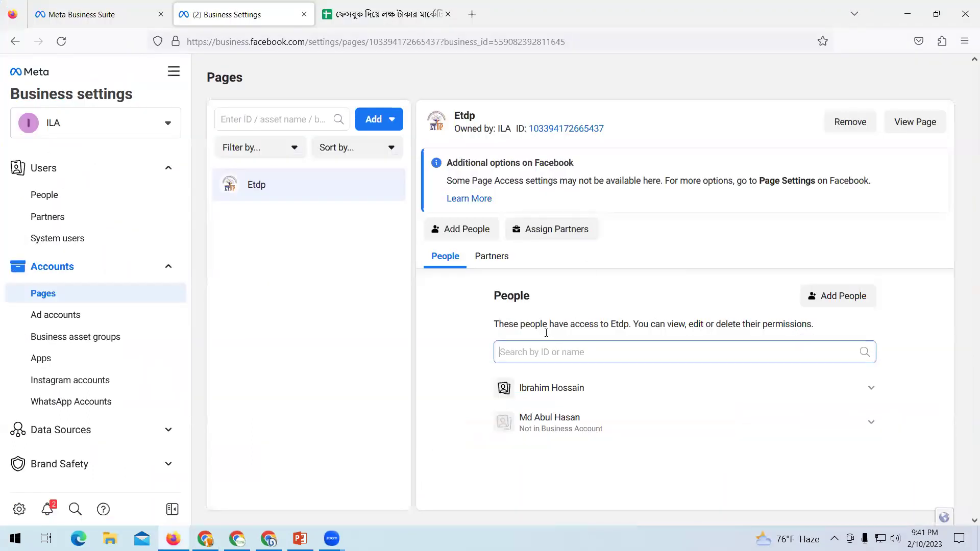
# Try adding the Page 'Fresh Ponno BD' to the business; it is refused for lacking full control.
pyautogui.click(380, 120)
pyautogui.click(448, 171)
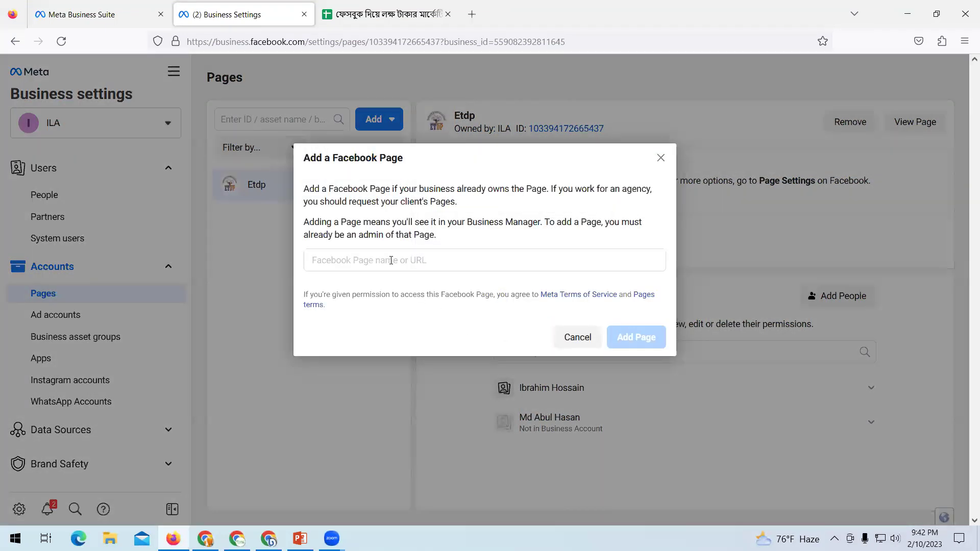
pyautogui.click(391, 261)
pyautogui.hotkey('ctrl', 'v')
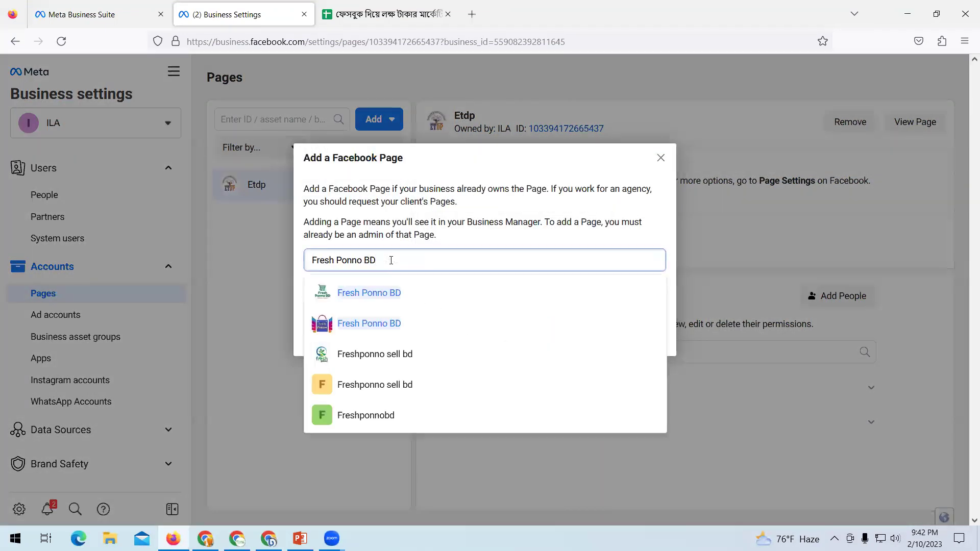
pyautogui.click(389, 293)
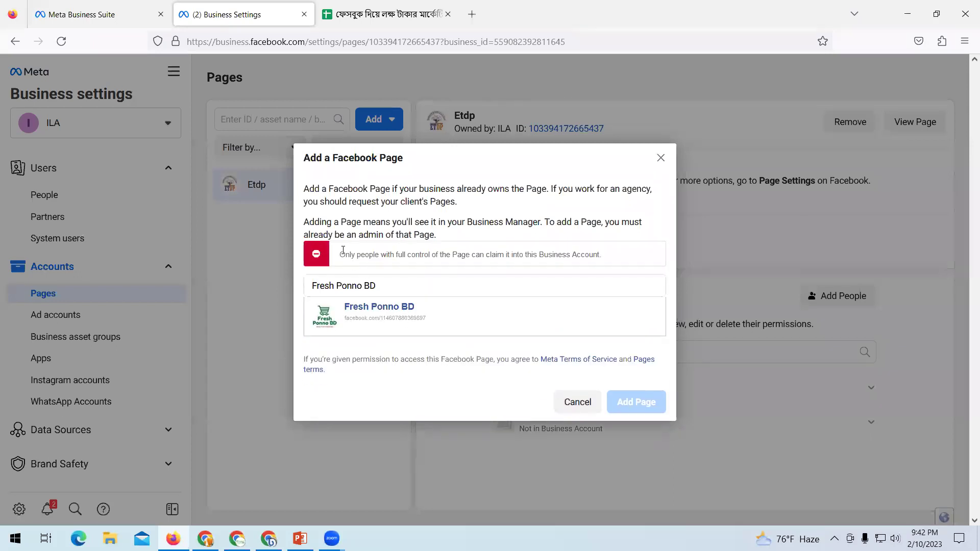
pyautogui.moveTo(384, 252); pyautogui.dragTo(619, 257)
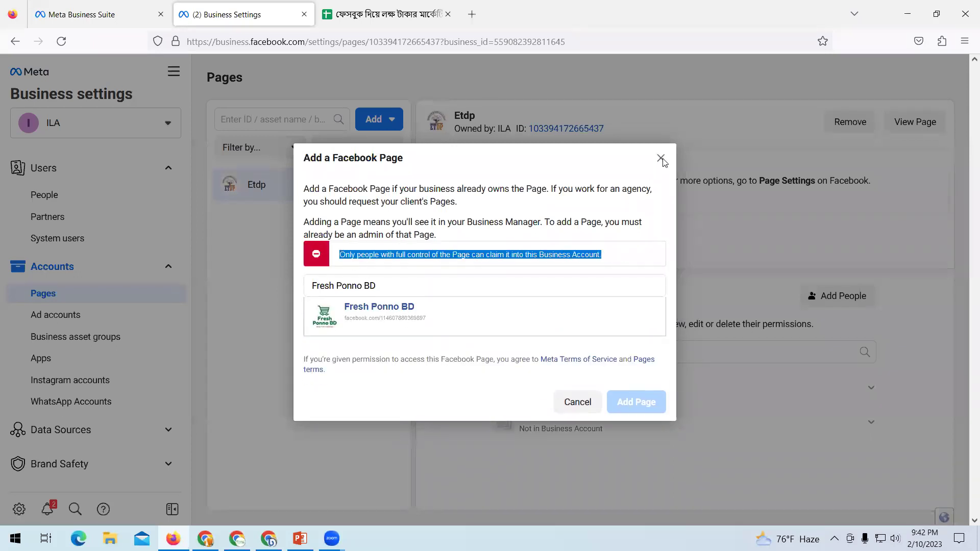
pyautogui.click(662, 159)
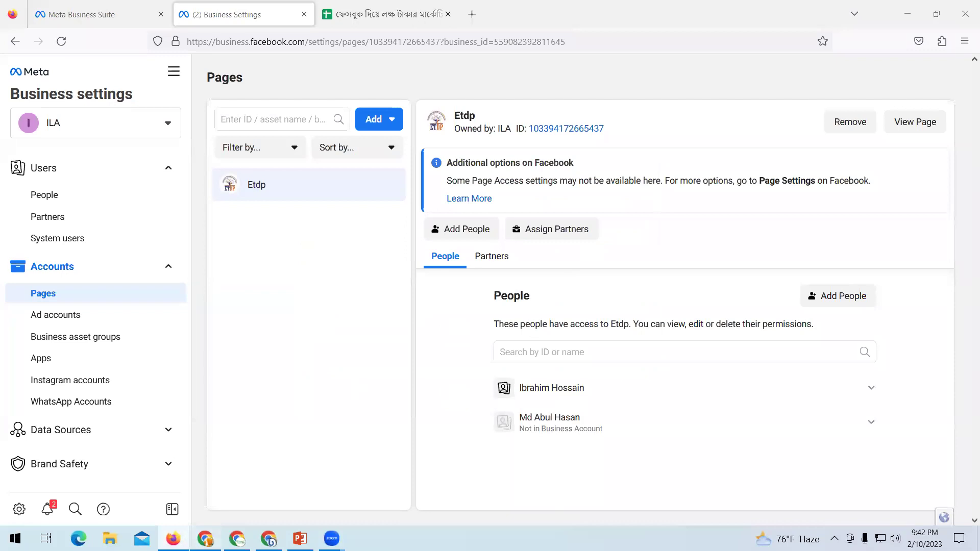
pyautogui.click(205, 539)
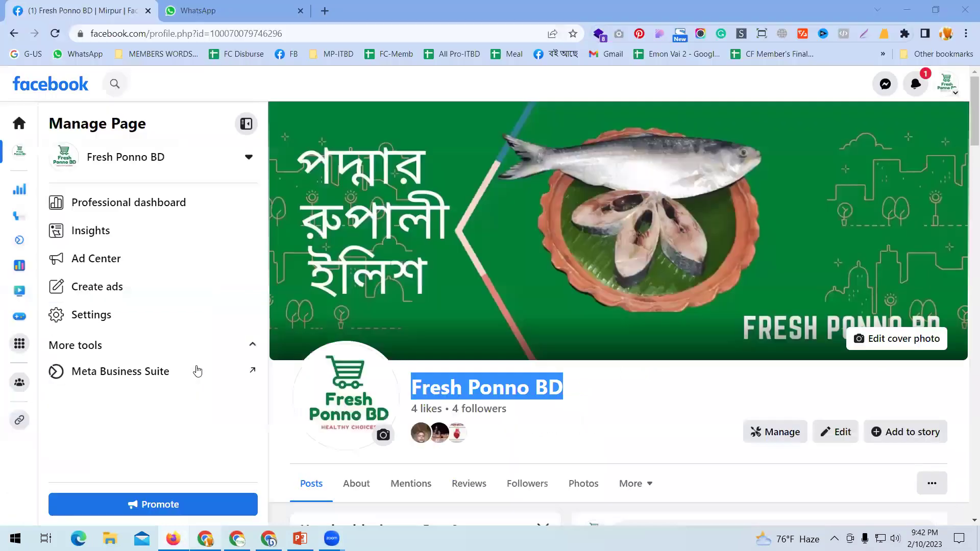
# Review who has access to Fresh Ponno BD, including its Community Managers.
pyautogui.click(91, 316)
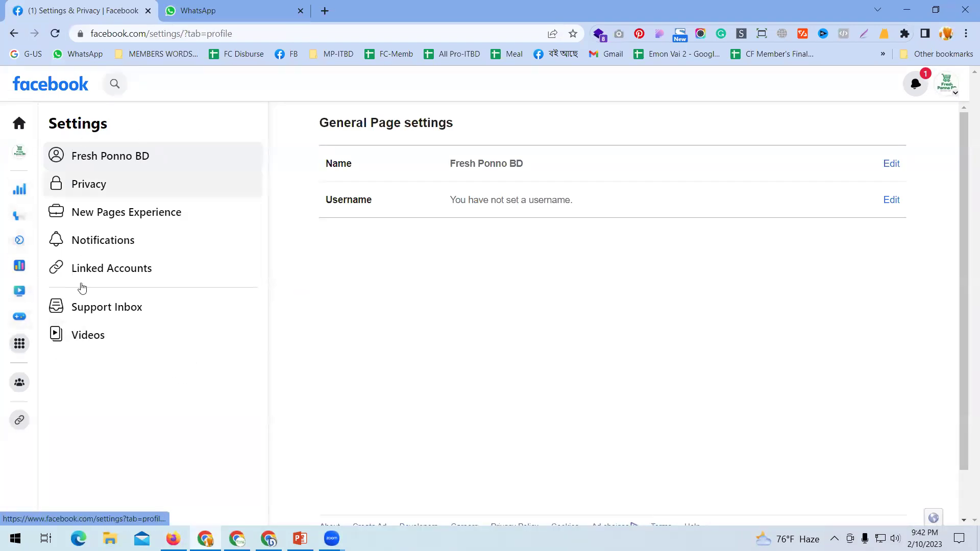
pyautogui.click(80, 160)
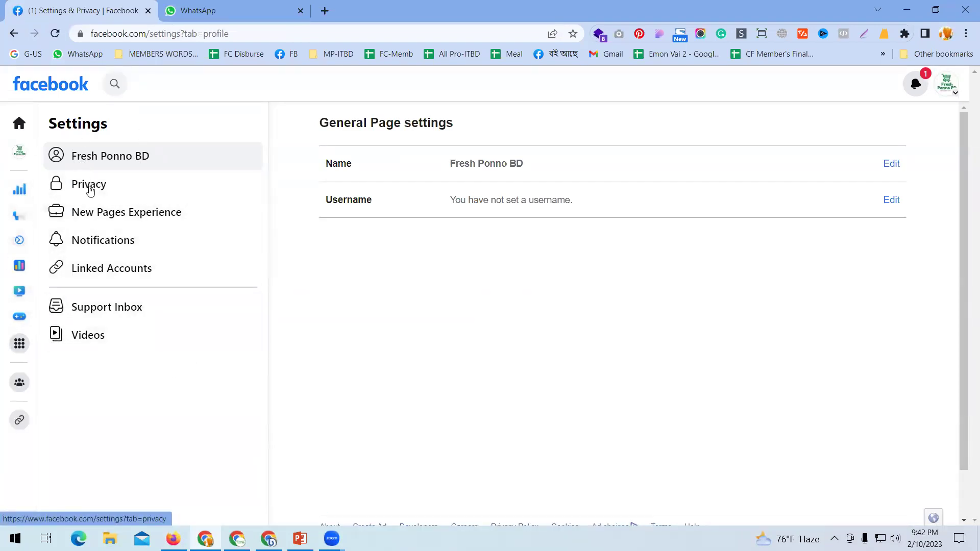
pyautogui.click(96, 217)
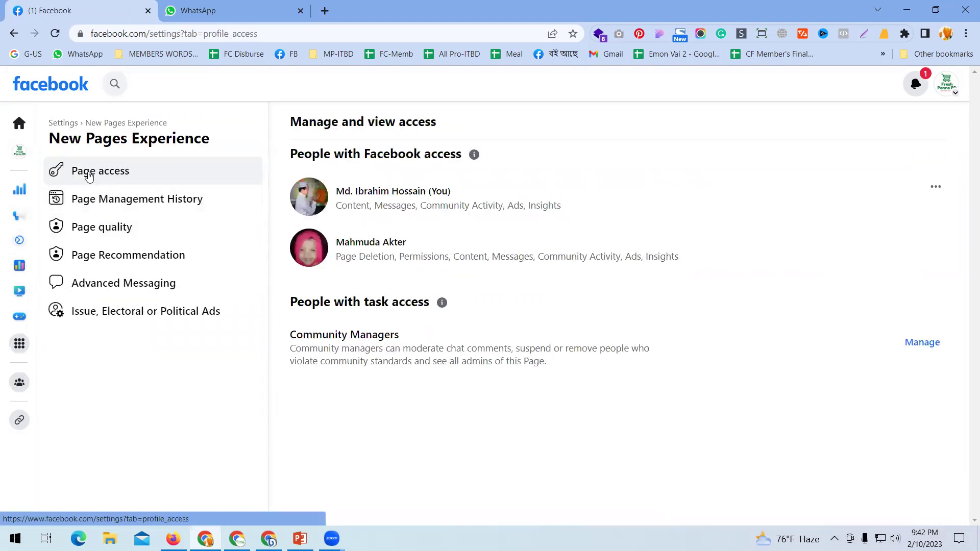
pyautogui.click(918, 351)
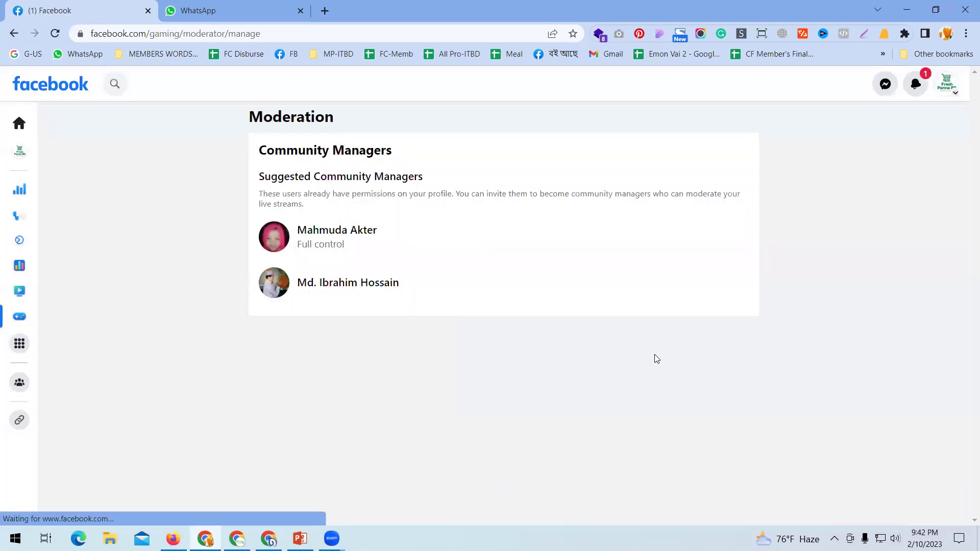
pyautogui.click(20, 159)
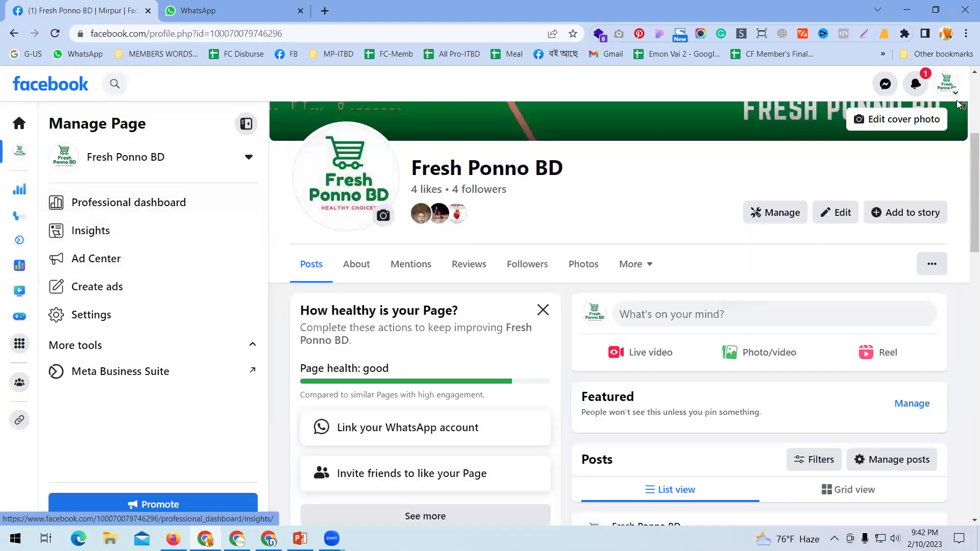
# Switch Facebook back to the personal profile.
pyautogui.click(946, 84)
pyautogui.click(934, 132)
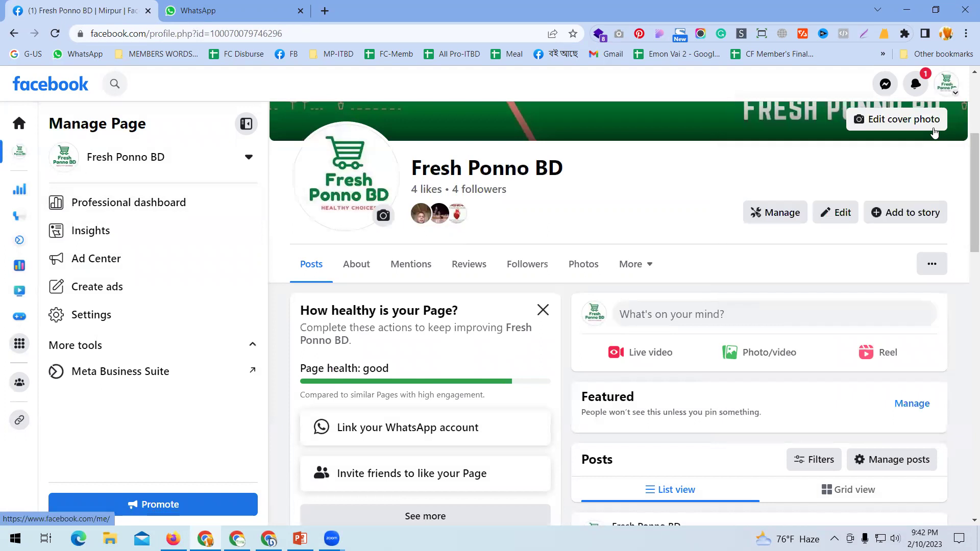
pyautogui.click(946, 85)
pyautogui.click(928, 127)
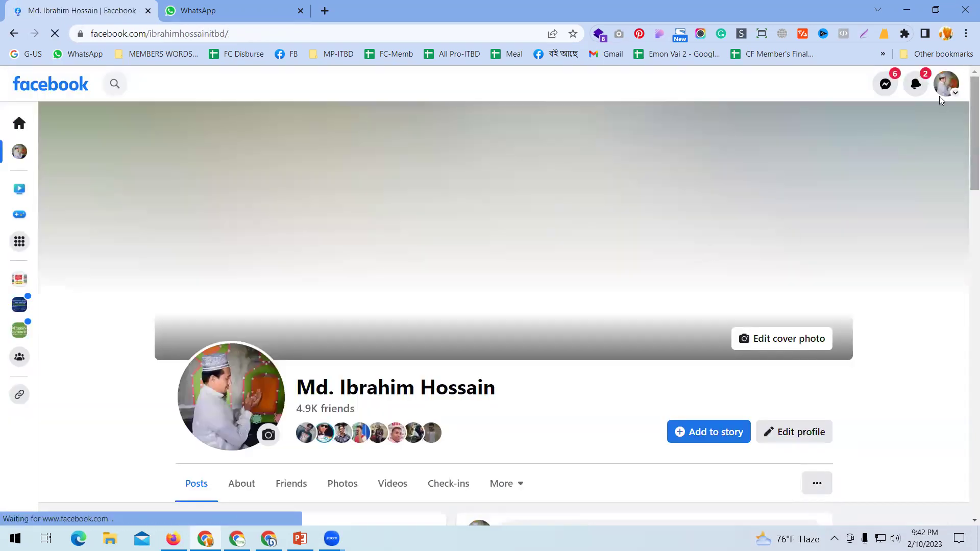
pyautogui.scroll(-4, 941, 100)
# Switch to acting as the বই আছে Page from the list of all profiles.
pyautogui.click(945, 86)
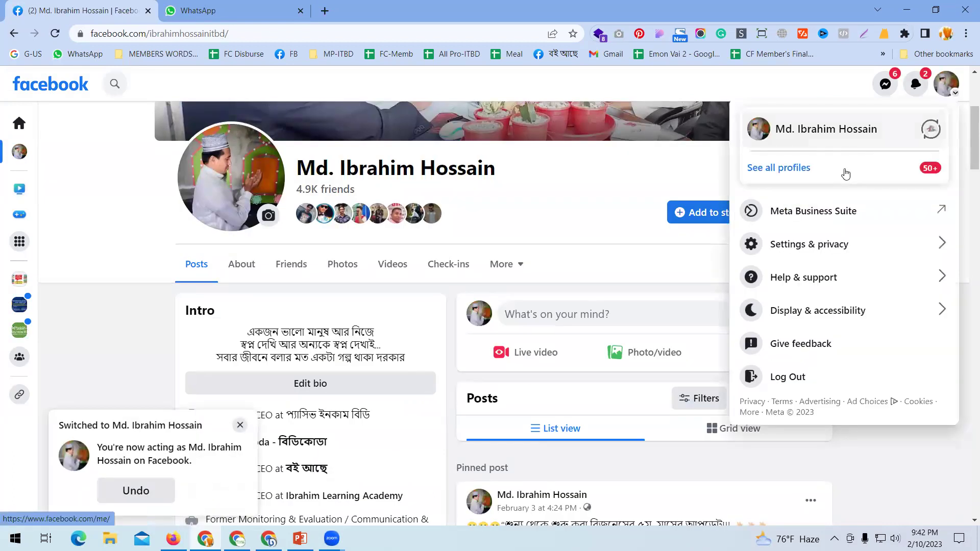
pyautogui.click(846, 174)
pyautogui.scroll(-6, 842, 376)
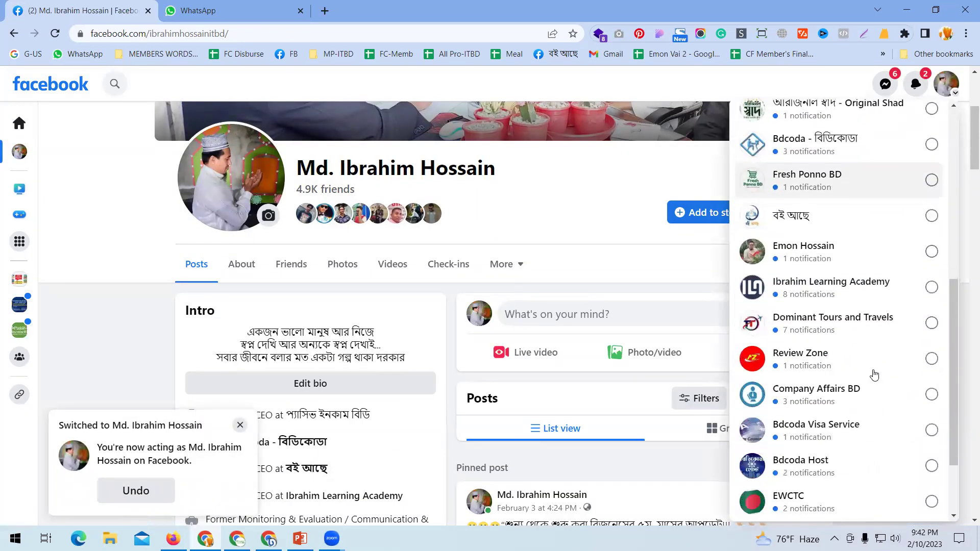
pyautogui.scroll(-2, 878, 376)
pyautogui.scroll(5, 893, 372)
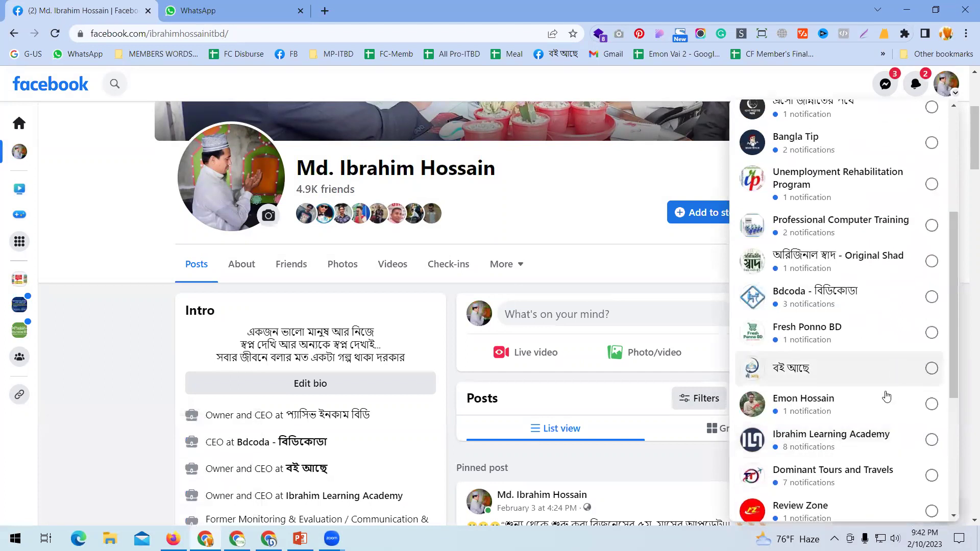
pyautogui.click(890, 369)
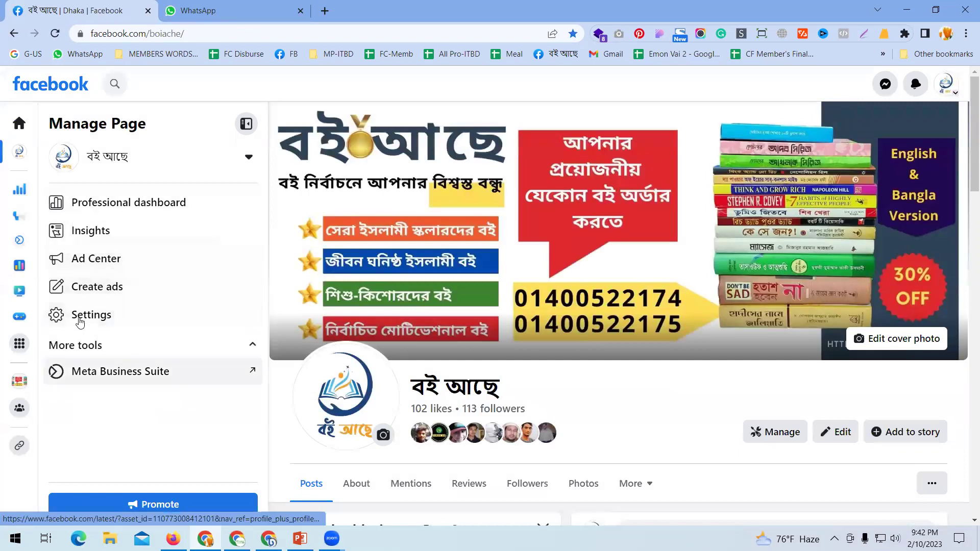
pyautogui.click(154, 310)
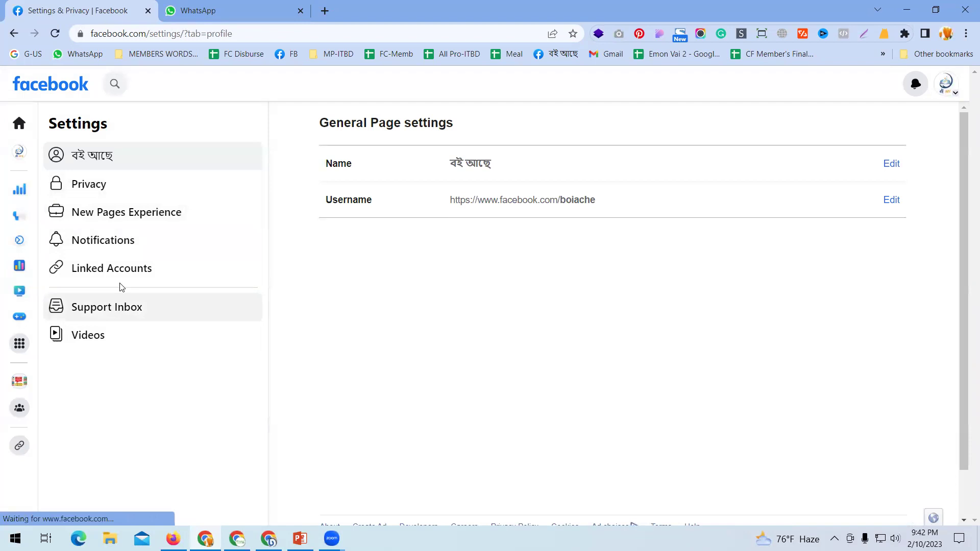
pyautogui.click(134, 217)
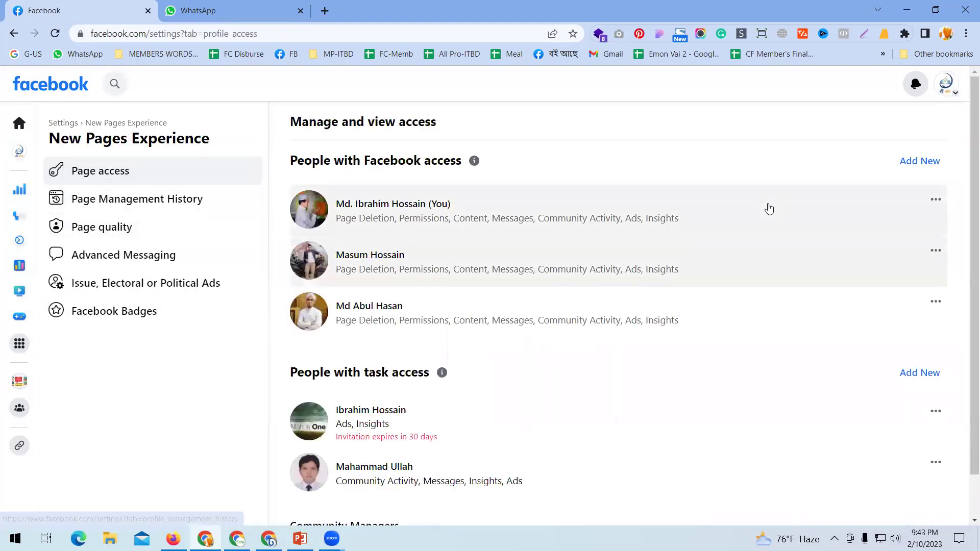
pyautogui.click(919, 161)
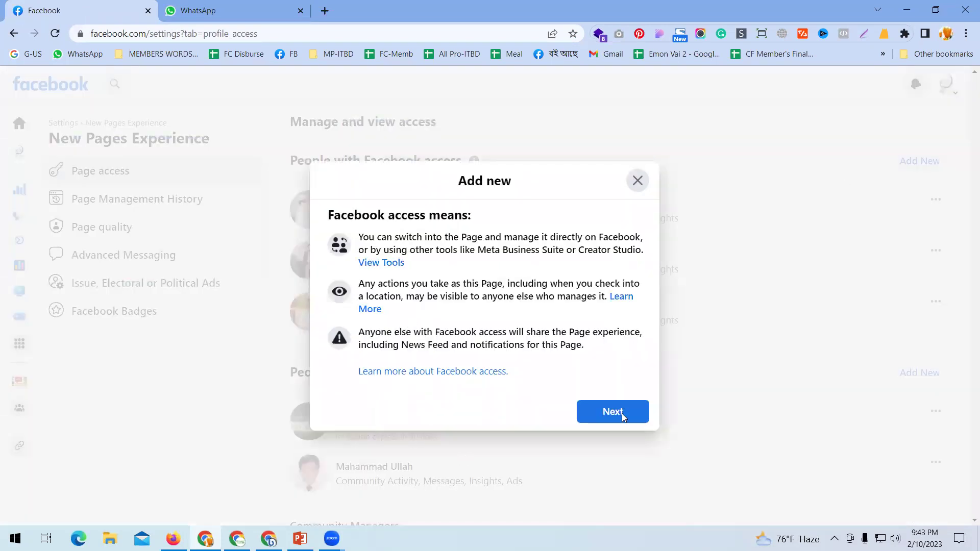
pyautogui.click(622, 413)
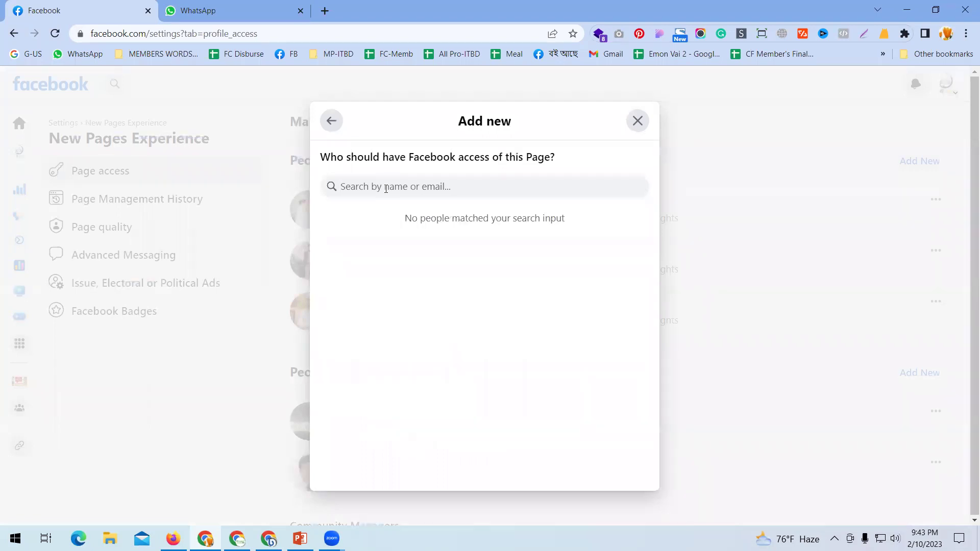
pyautogui.write('i')
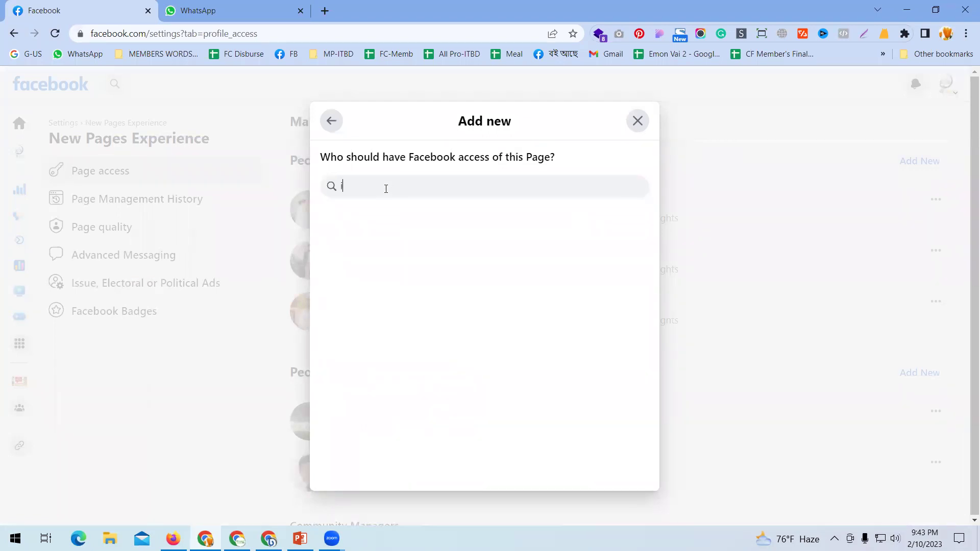
pyautogui.write('b')
pyautogui.press('BackSpace')
pyautogui.press('BackSpace')
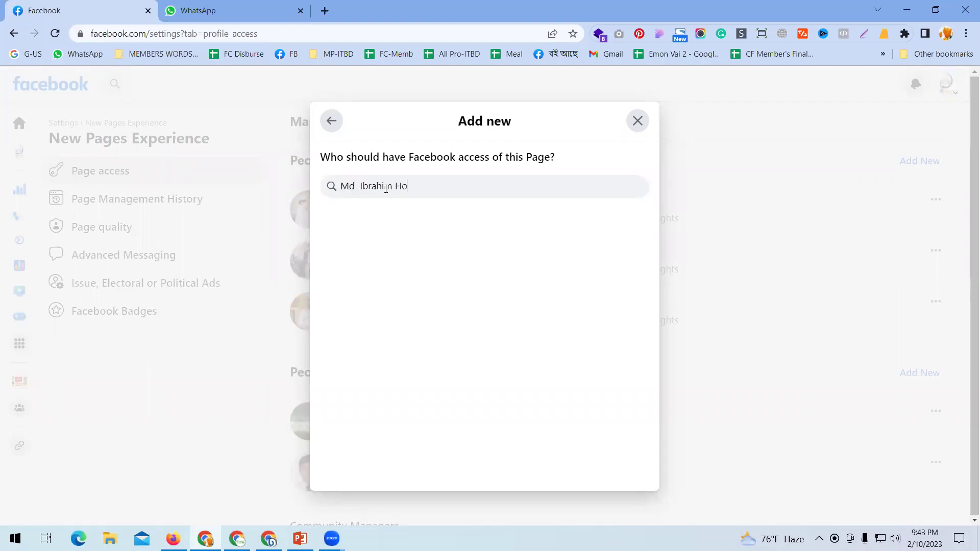
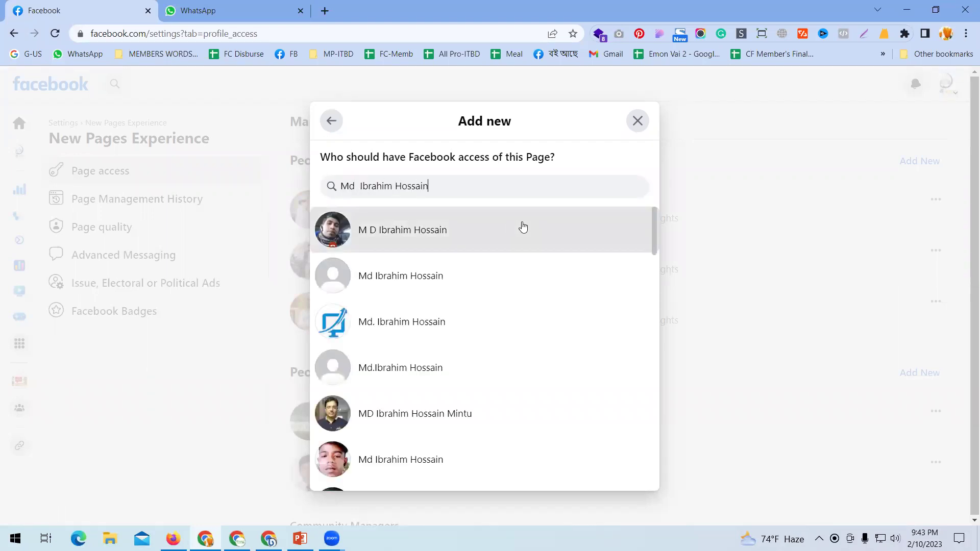
pyautogui.moveTo(470, 186); pyautogui.dragTo(130, 159)
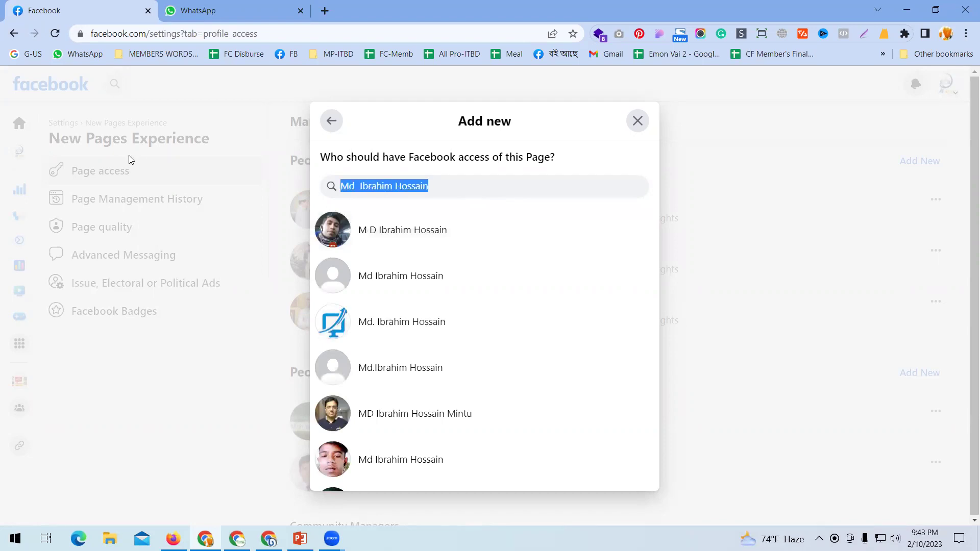
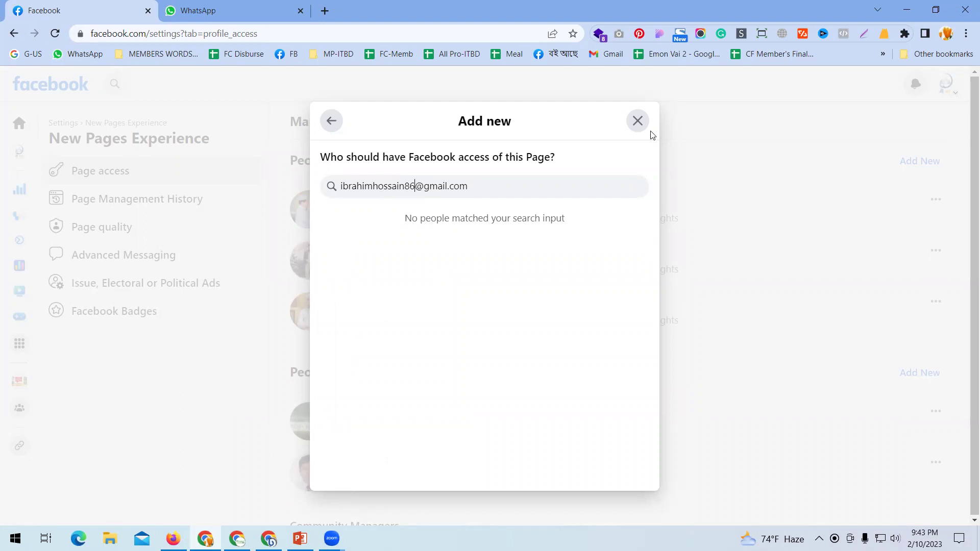
pyautogui.click(637, 120)
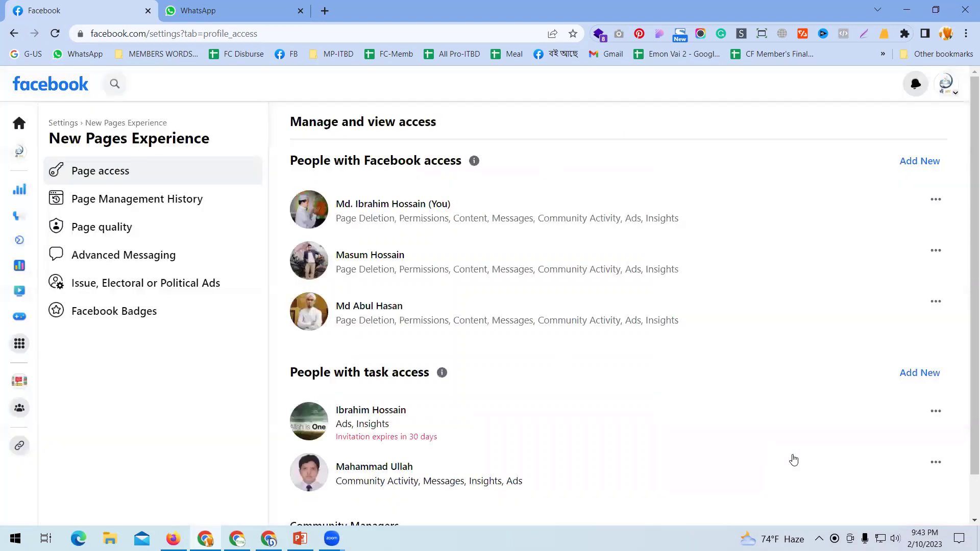
# Cancel the pending task-access invitation and pick the same person for new Facebook access.
pyautogui.click(935, 411)
pyautogui.click(847, 442)
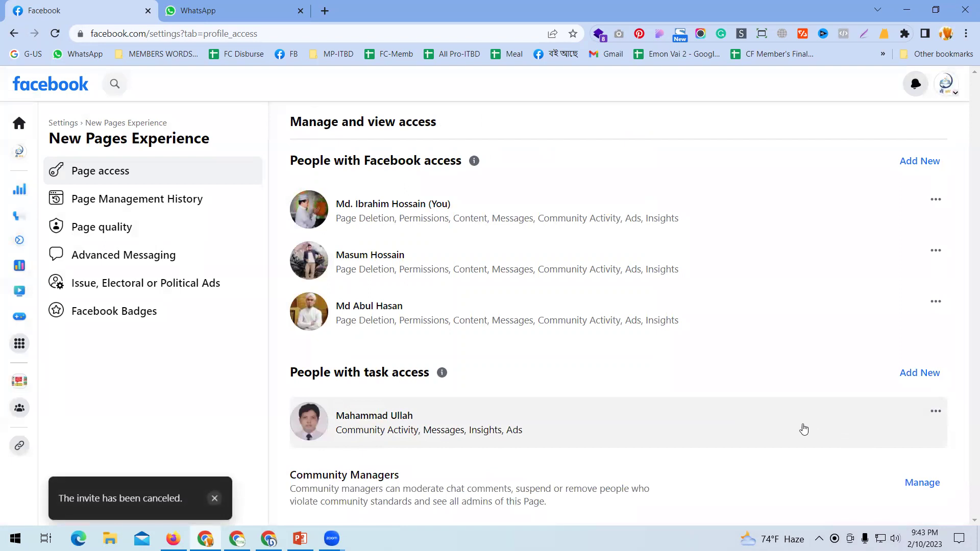
pyautogui.click(932, 161)
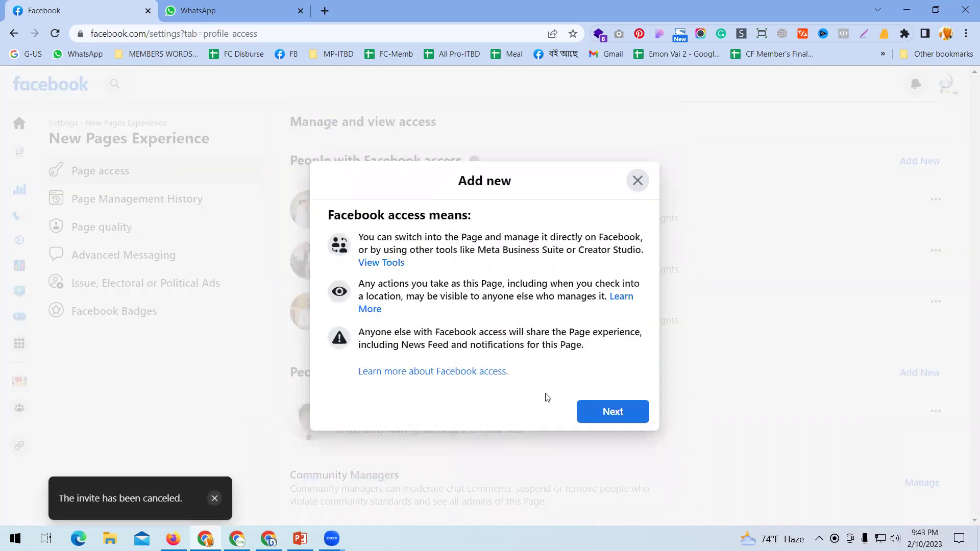
pyautogui.click(608, 416)
pyautogui.write('ibra')
pyautogui.press('BackSpace')
pyautogui.press('BackSpace')
pyautogui.write('ra')
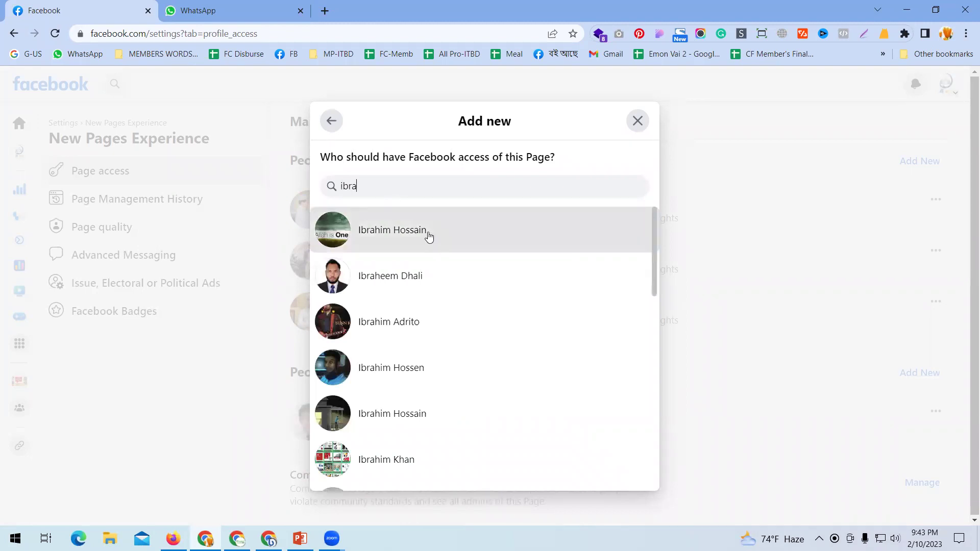
pyautogui.click(428, 235)
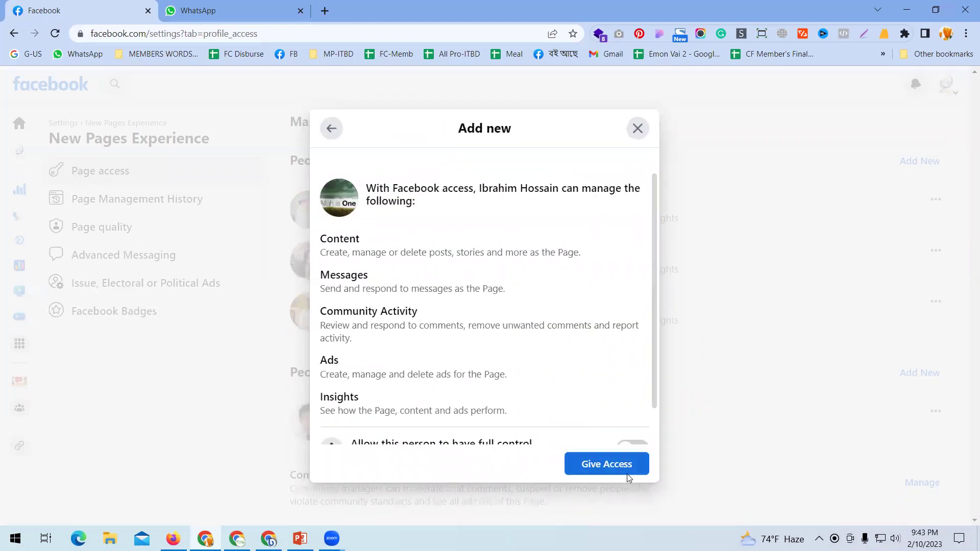
# Grant that person full control, confirming with the account password.
pyautogui.scroll(-1, 383, 405)
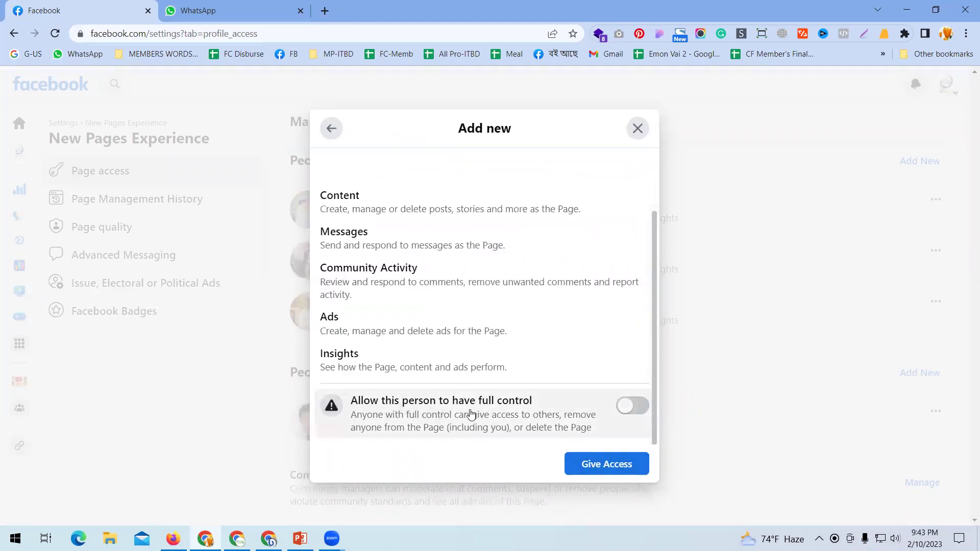
pyautogui.click(632, 409)
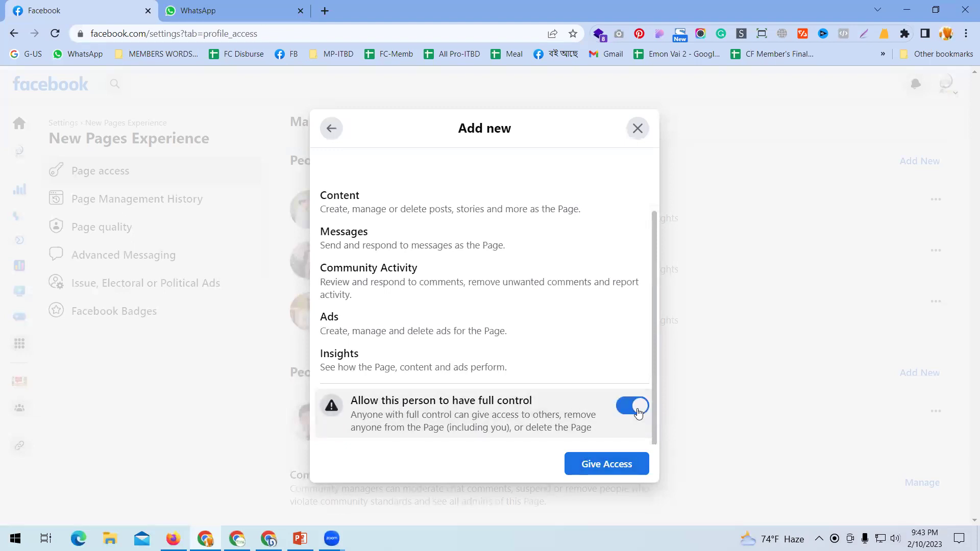
pyautogui.click(620, 470)
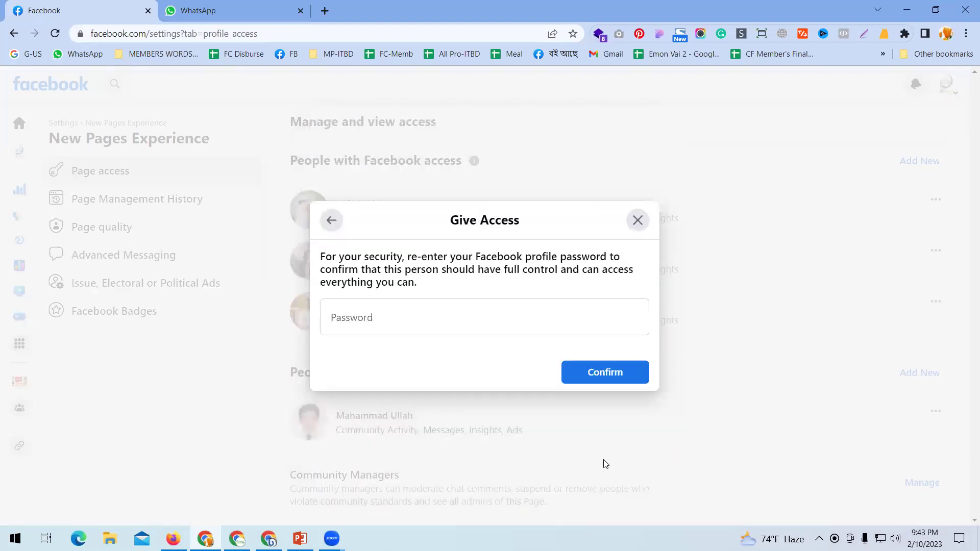
pyautogui.click(430, 316)
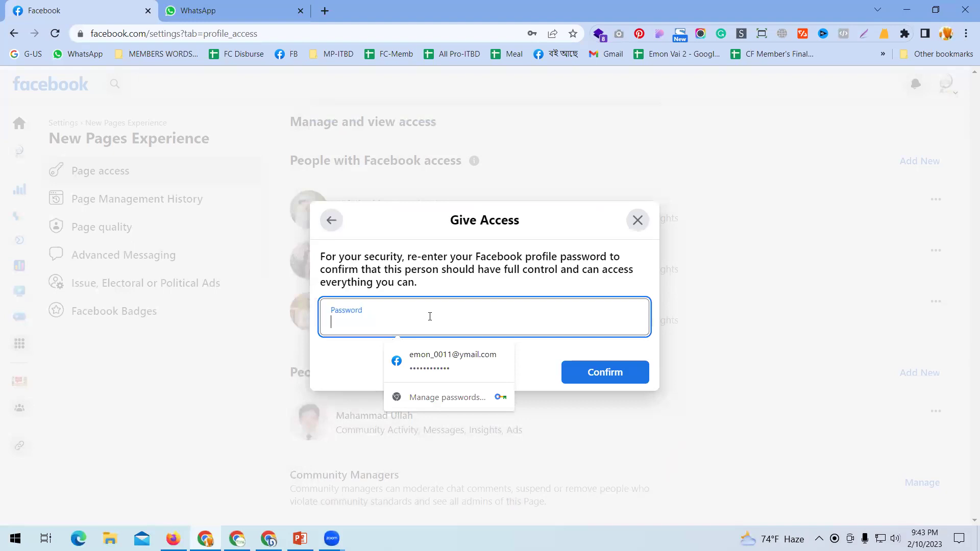
pyautogui.write('•')
pyautogui.press('BackSpace')
pyautogui.click(441, 358)
pyautogui.click(620, 372)
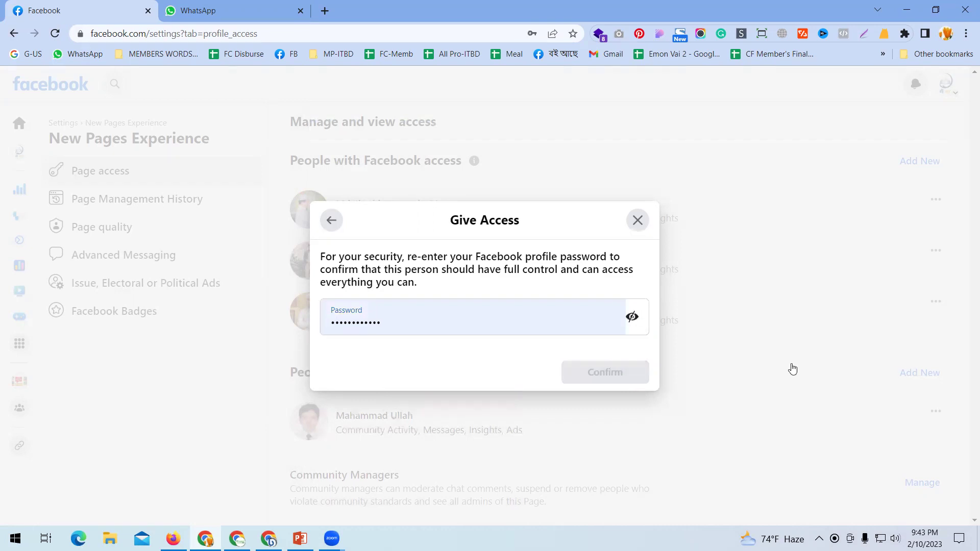
pyautogui.click(551, 213)
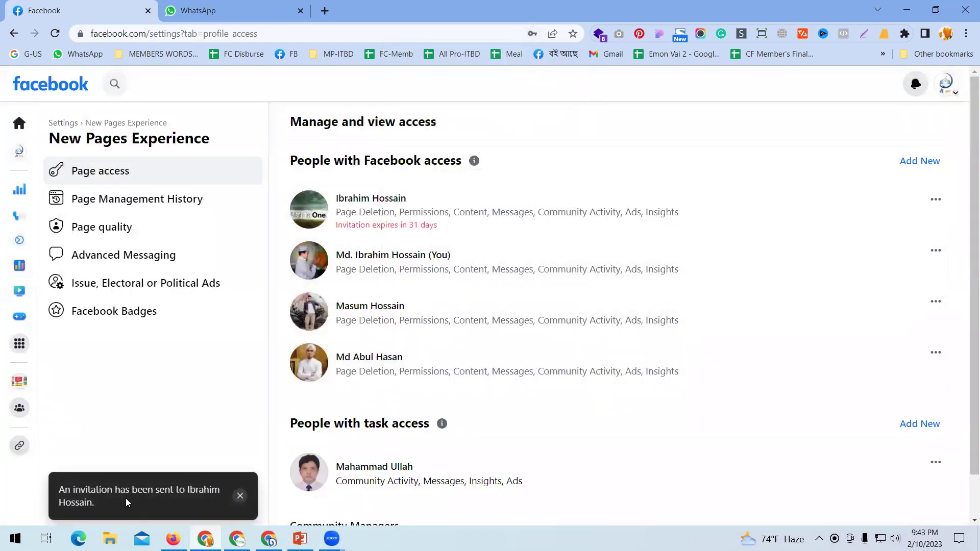
pyautogui.hotkey('alt', 'Tab')
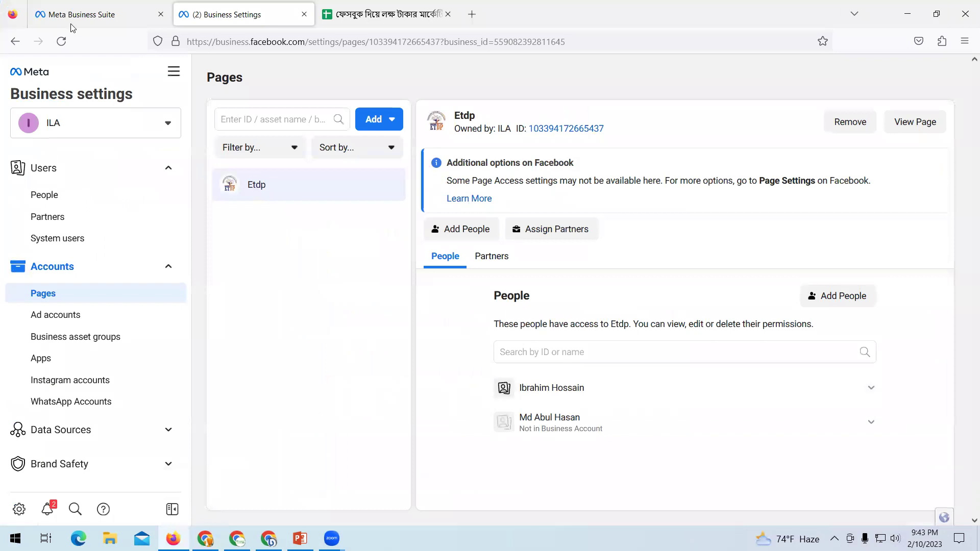
# Load facebook.com in the current tab, then bring up the People settings listing one admin.
pyautogui.click(301, 41)
pyautogui.write('facebook.com')
pyautogui.press('Return')
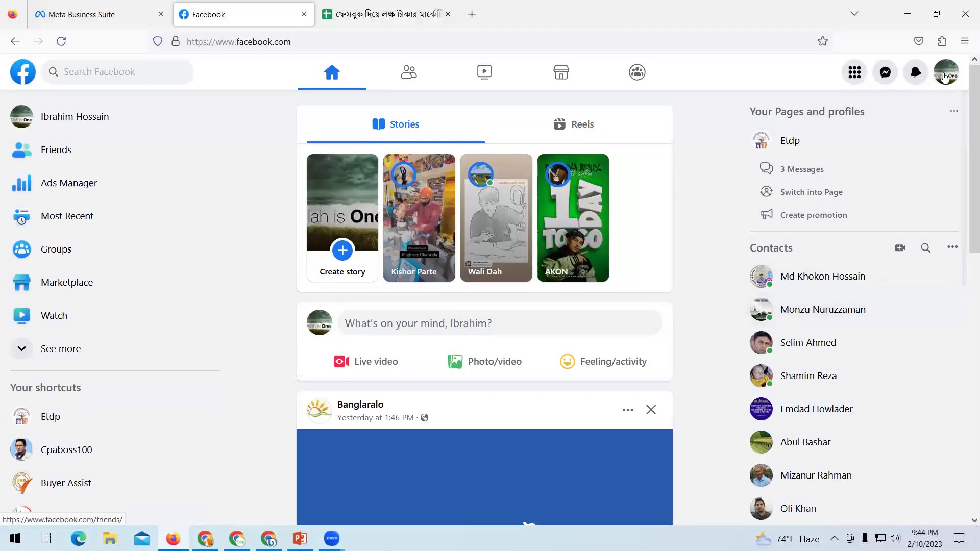
pyautogui.click(65, 15)
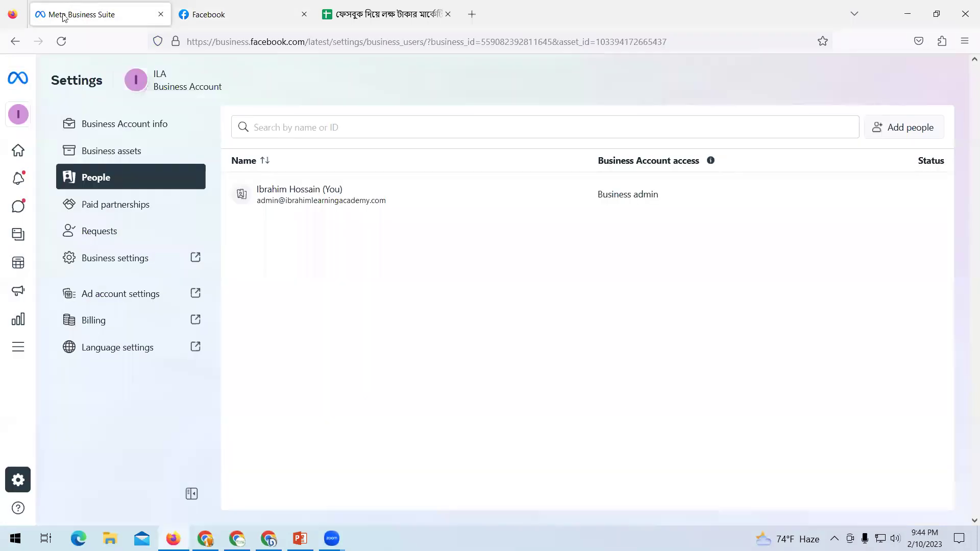